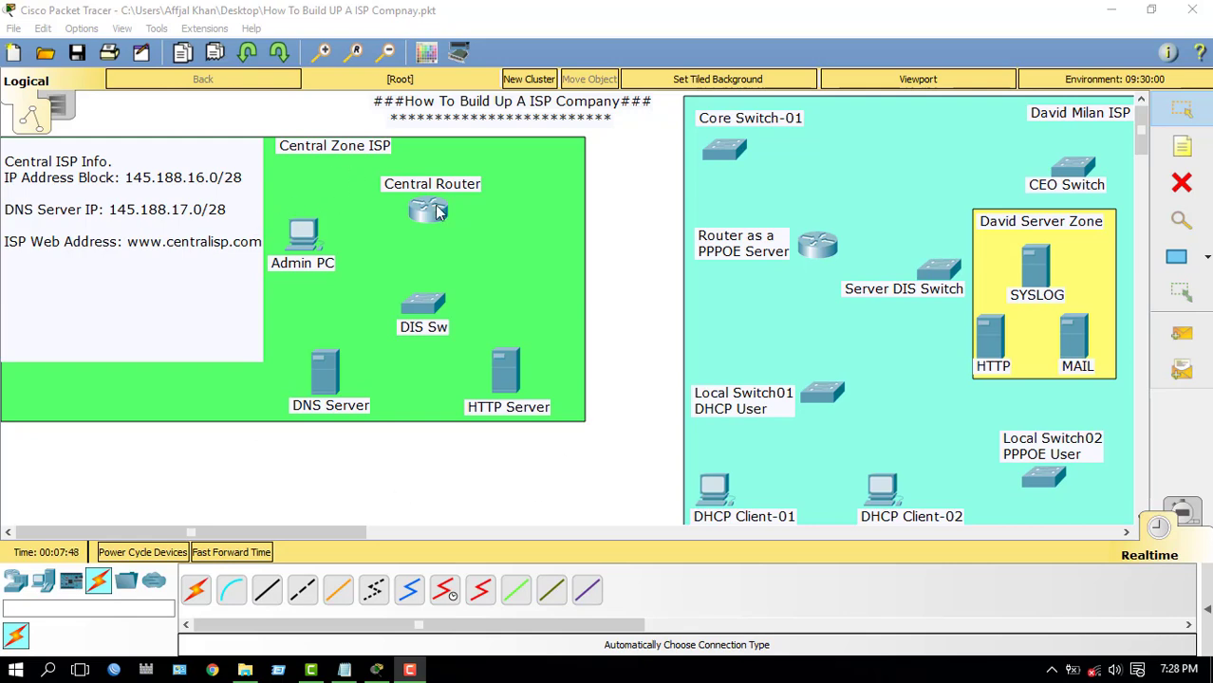
Open the Central Router's CLI and enlarge its window wider and taller.
left_click_drag(353, 529, 272, 537)
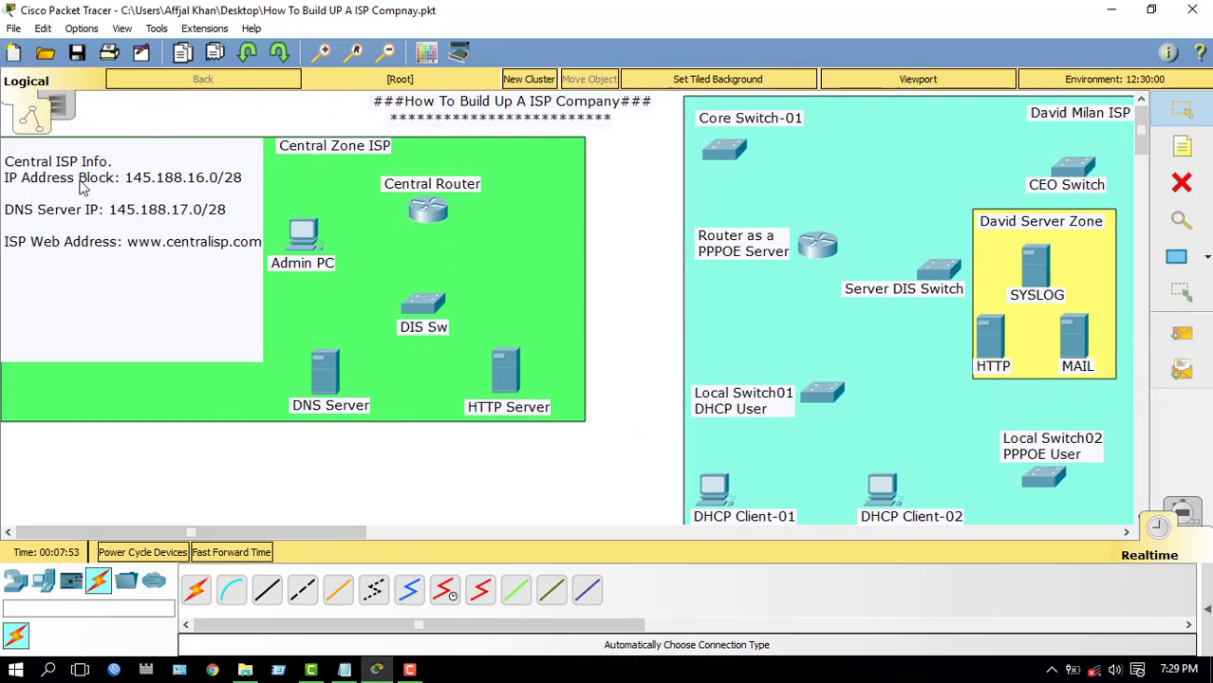
left_click_drag(271, 537, 479, 541)
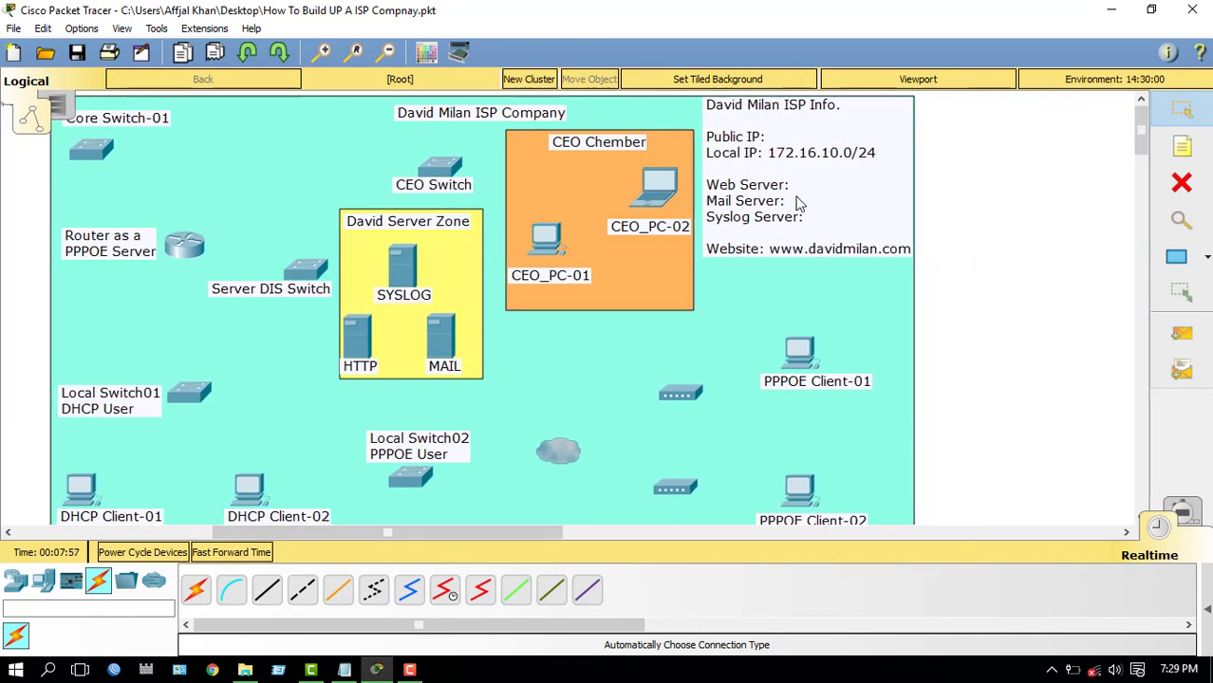
left_click_drag(464, 533, 249, 543)
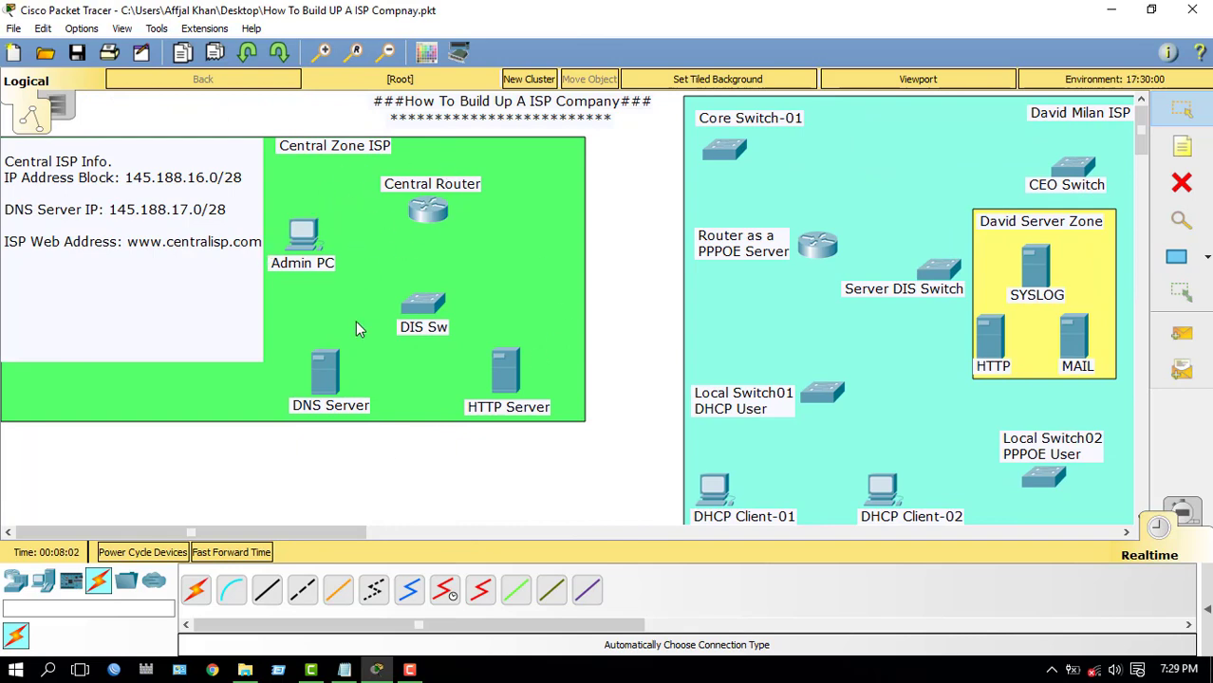
left_click_drag(228, 532, 357, 533)
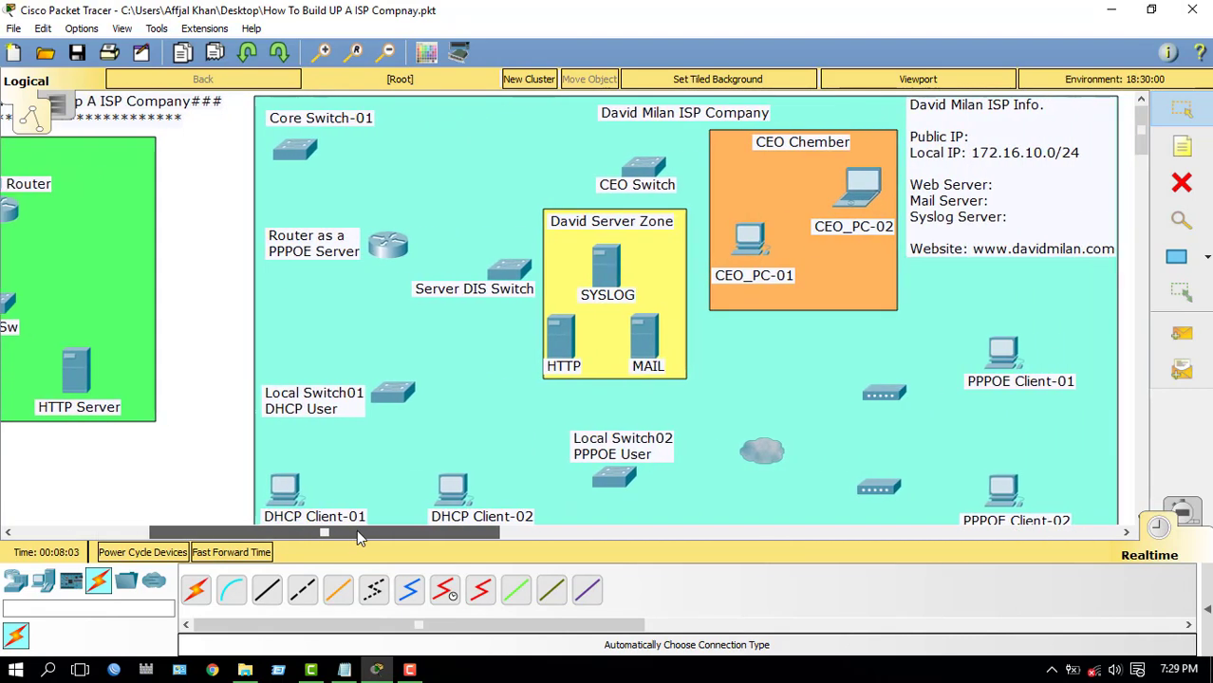
left_click_drag(678, 118, 665, 110)
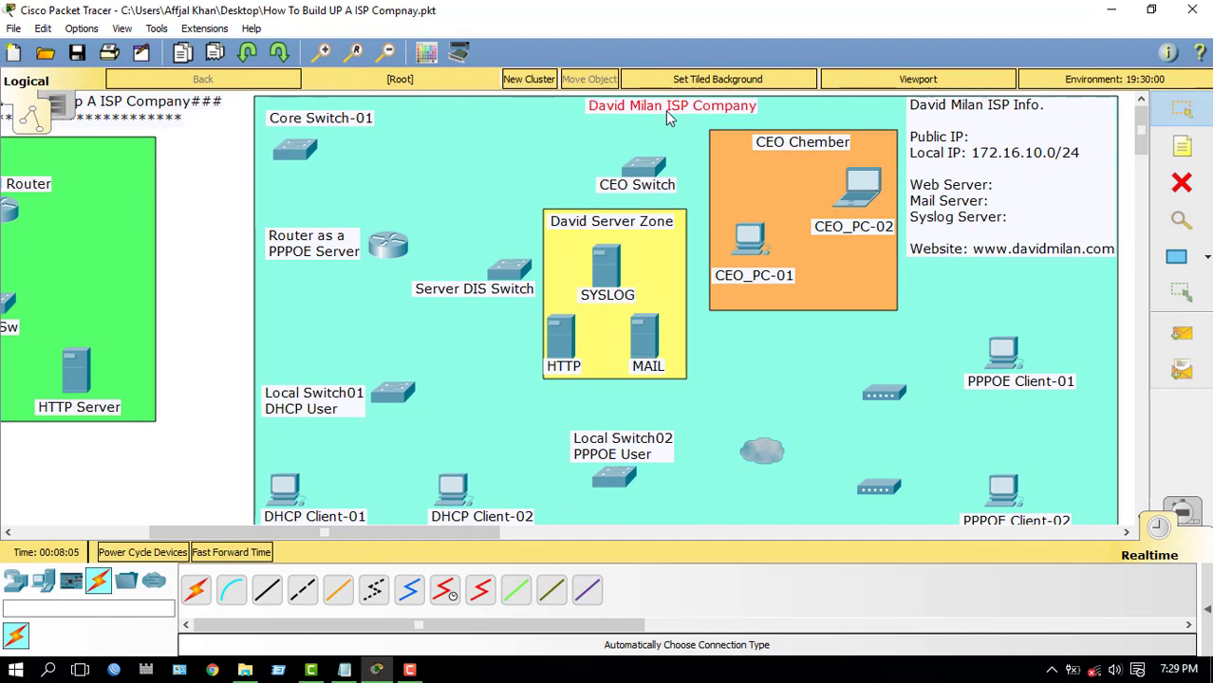
left_click_drag(292, 530, 127, 509)
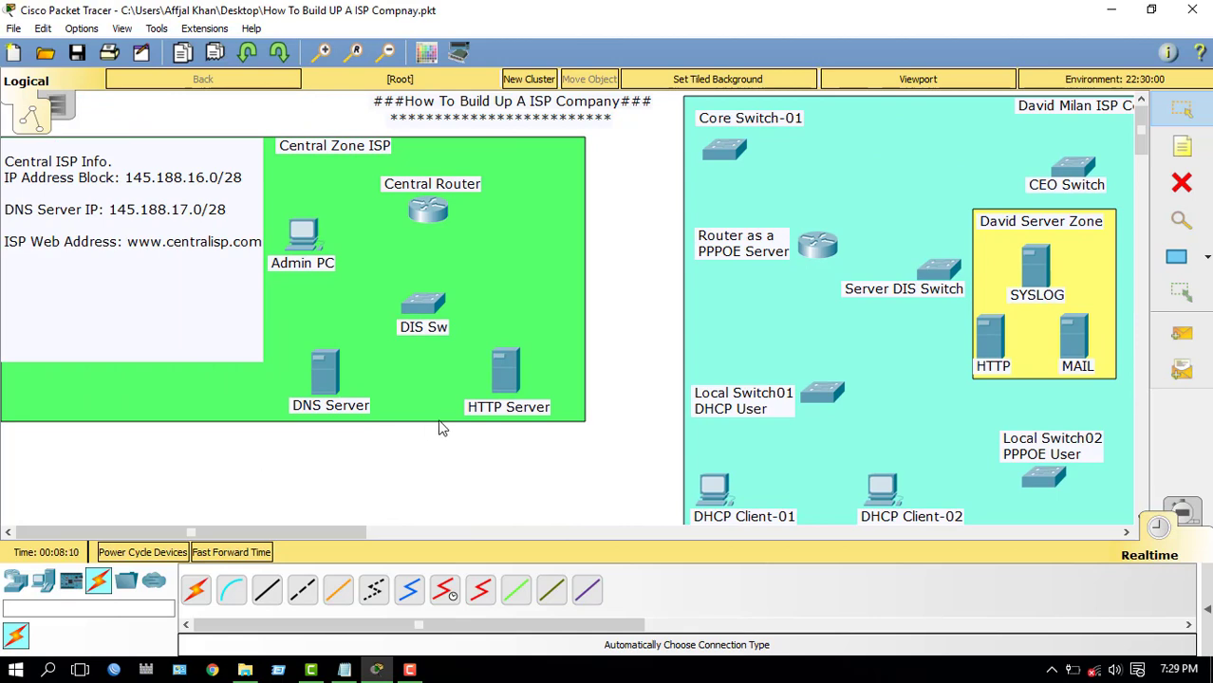
scroll(466, 427, "down", 5)
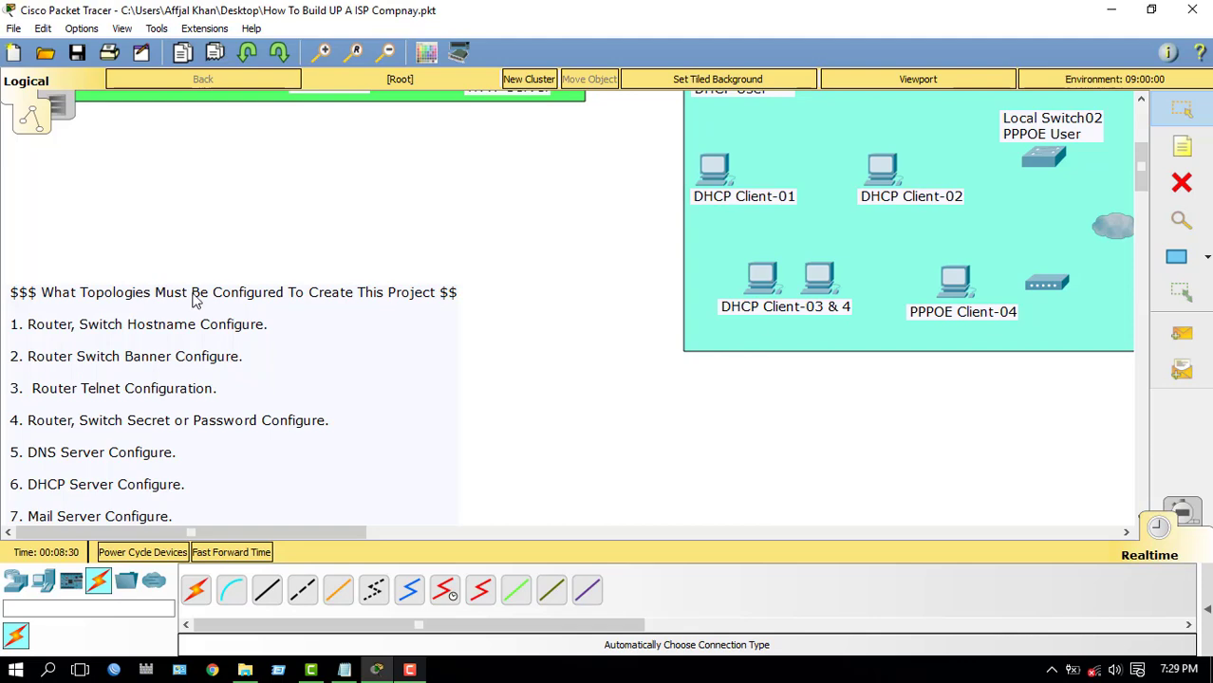
scroll(617, 257, "up", 3)
mouse_move(328, 534)
left_mouse_down()
mouse_move(507, 563)
mouse_move(298, 560)
mouse_move(328, 546)
left_mouse_up()
scroll(195, 457, "down", 2)
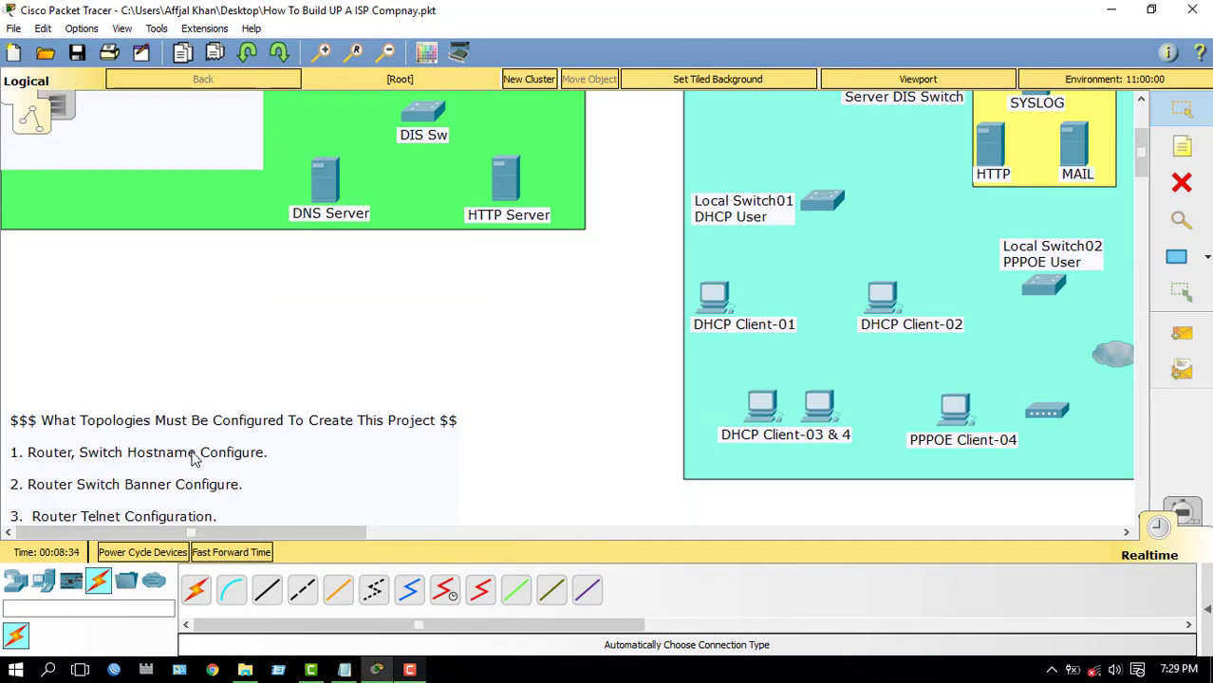
scroll(194, 457, "down", 4)
scroll(89, 387, "up", 1)
scroll(97, 324, "down", 1)
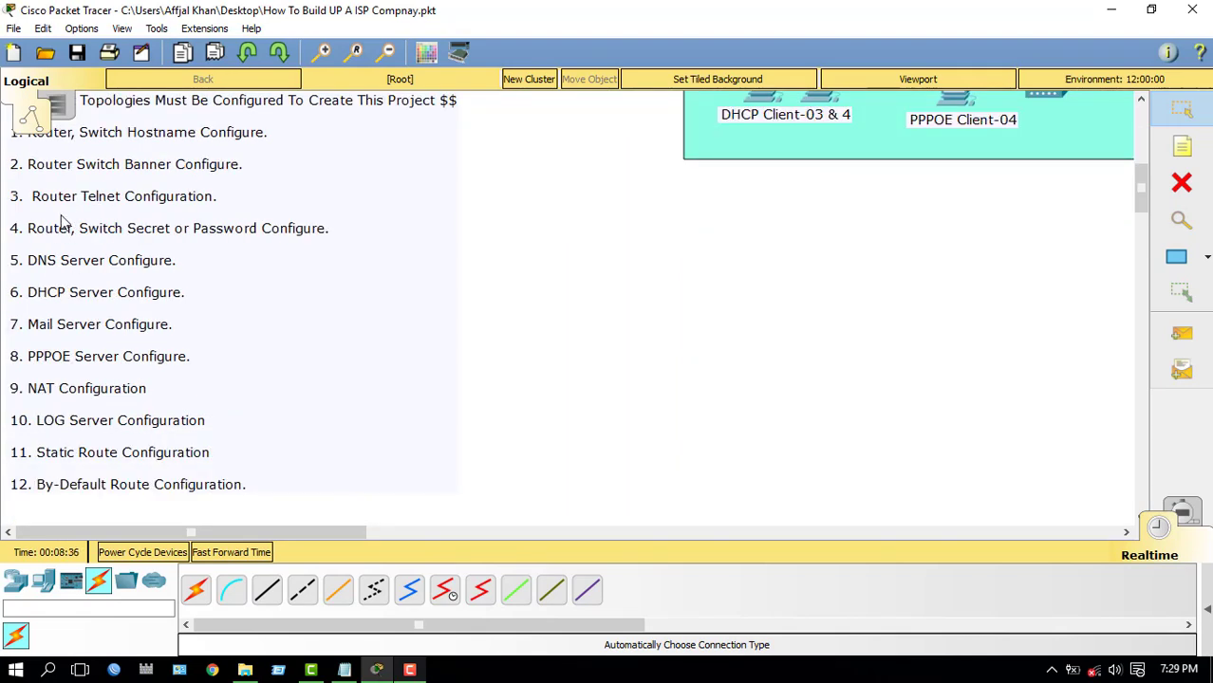
scroll(62, 221, "up", 1)
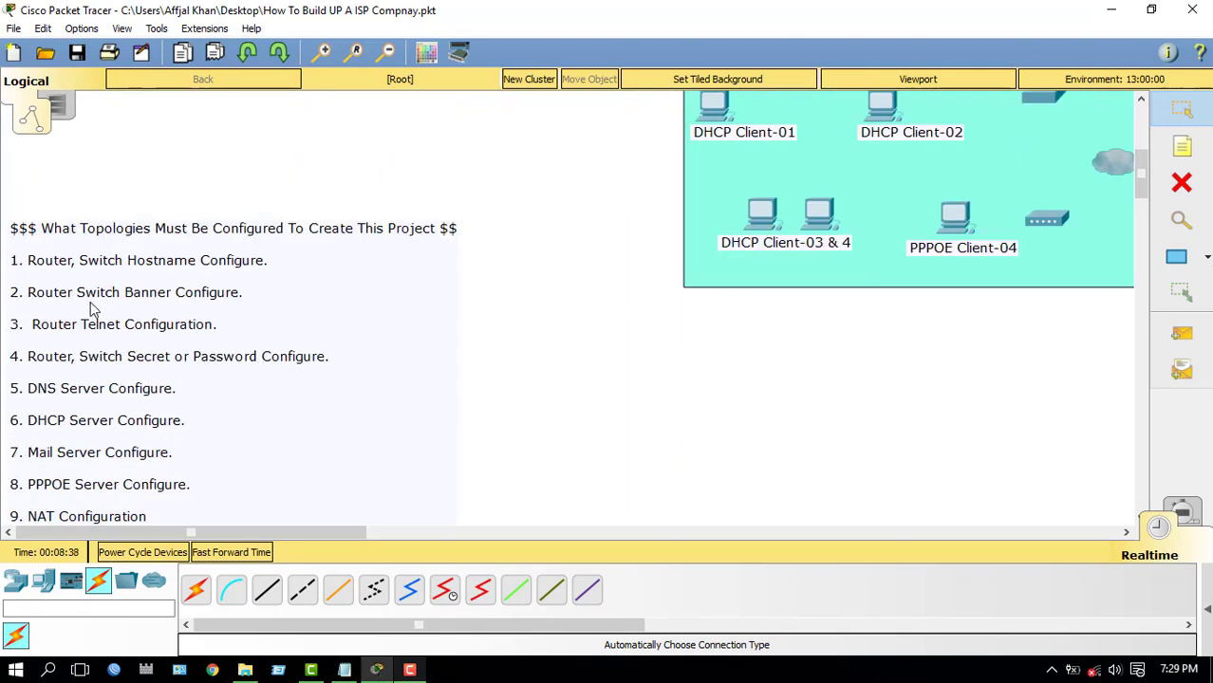
scroll(143, 285, "down", 1)
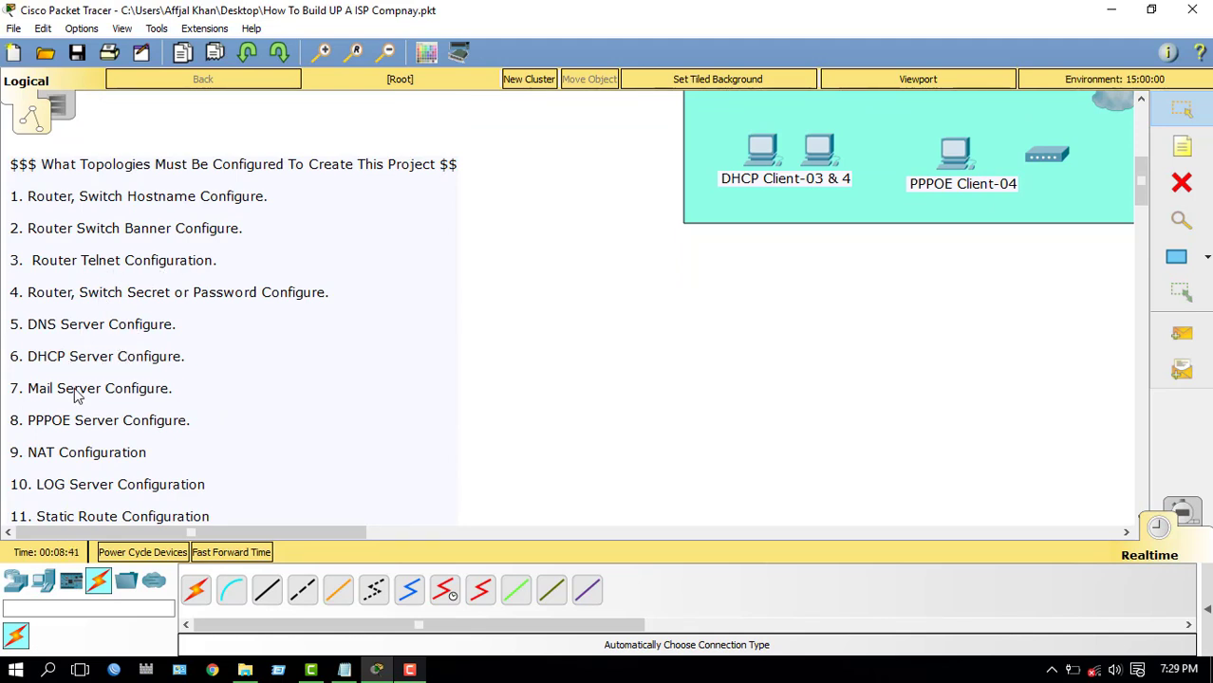
scroll(126, 427, "down", 1)
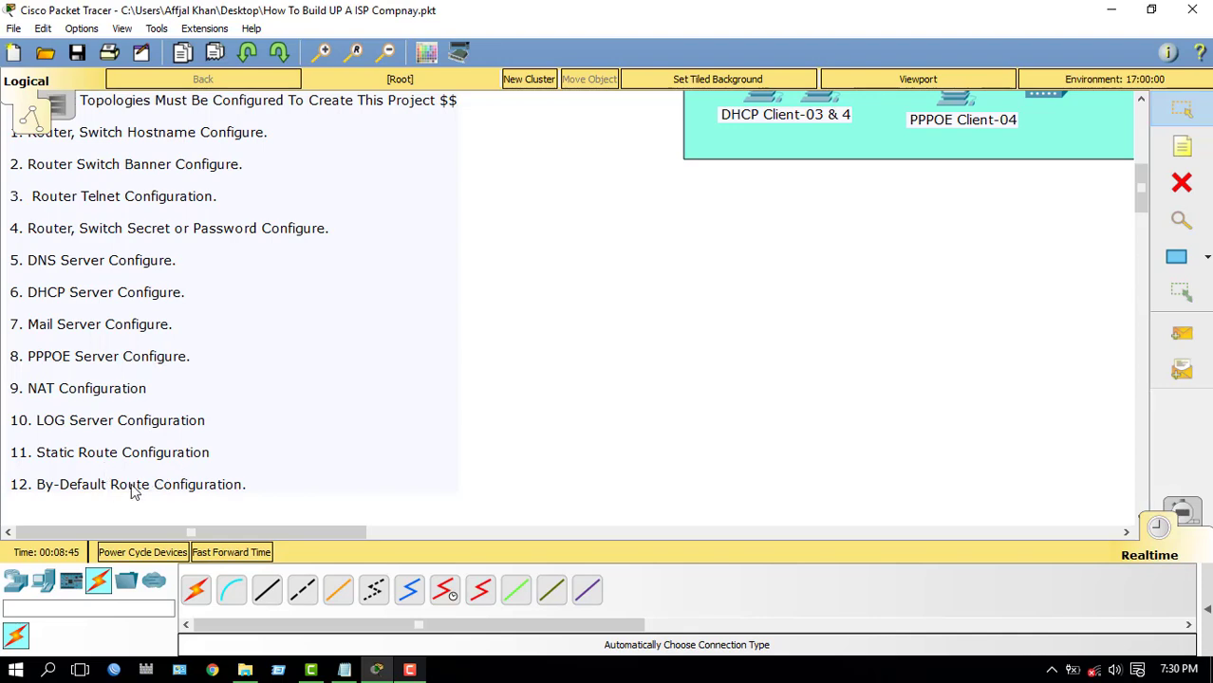
scroll(574, 343, "up", 10)
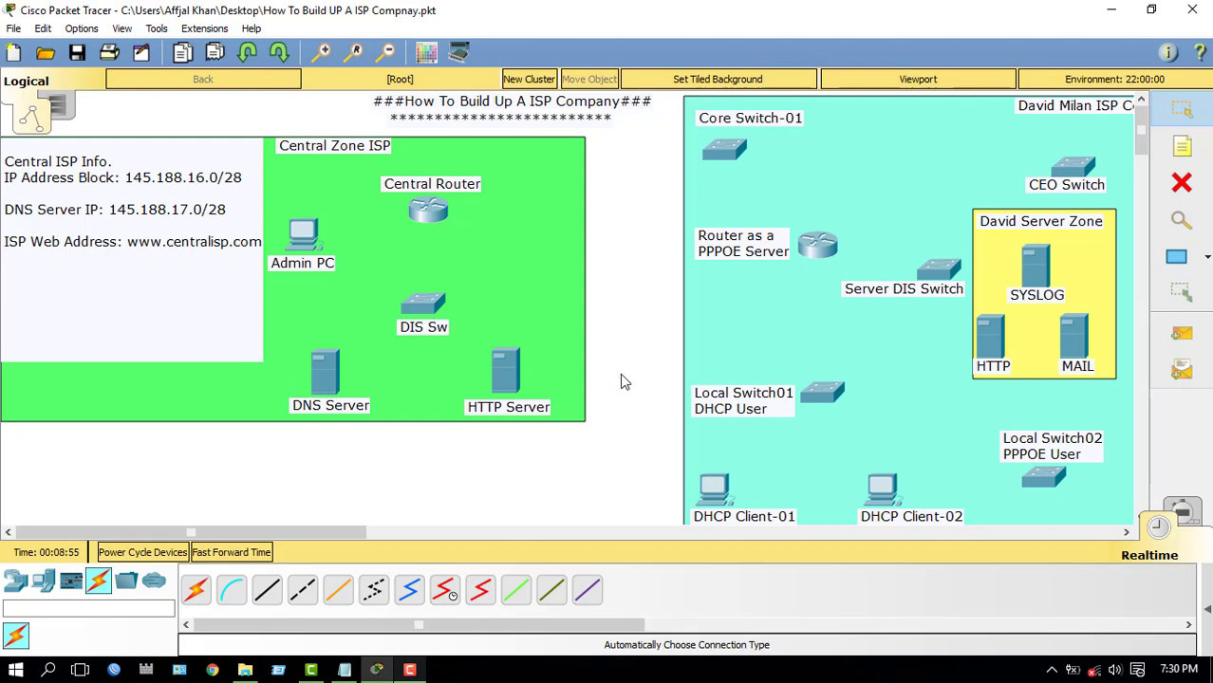
left_click(424, 217)
left_click(507, 161)
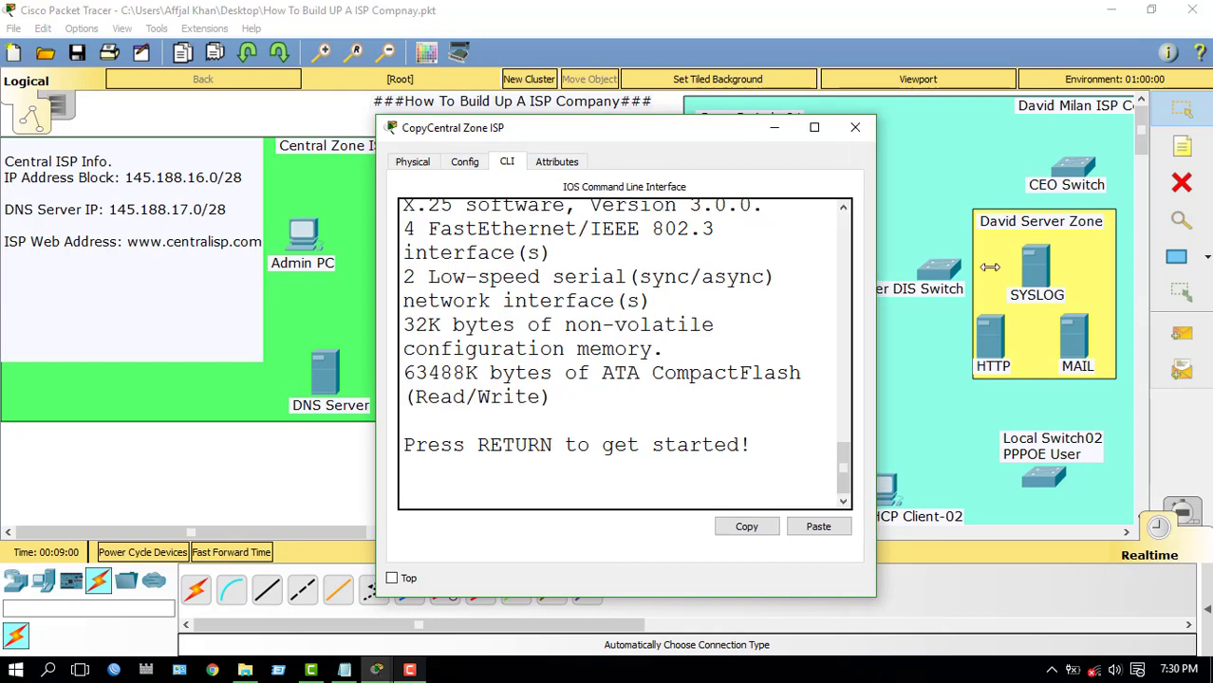
left_click_drag(853, 284, 1138, 285)
left_click_drag(885, 116, 873, 40)
Enter privileged mode with enable, then global configuration mode with configure terminal.
left_click(871, 234)
key("Return")
key("Return")
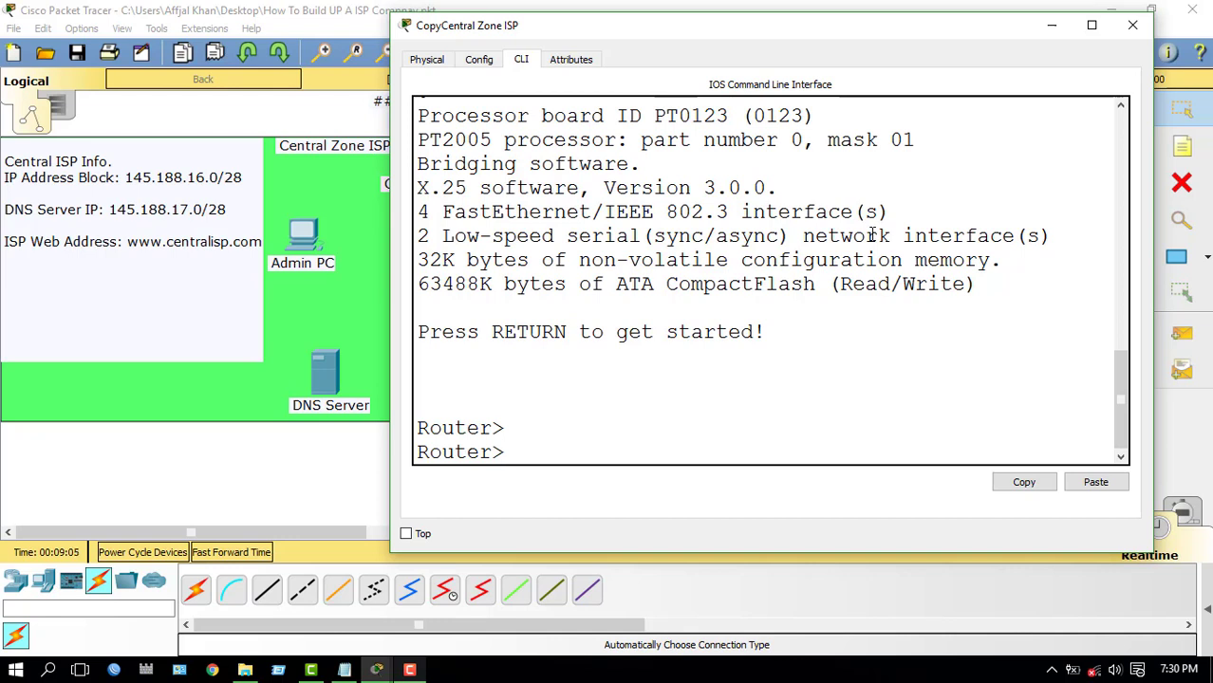
type("en")
key("Tab")
key("Return")
type("co")
key("BackSpace")
key("BackSpace")
type("host")
key("Tab")
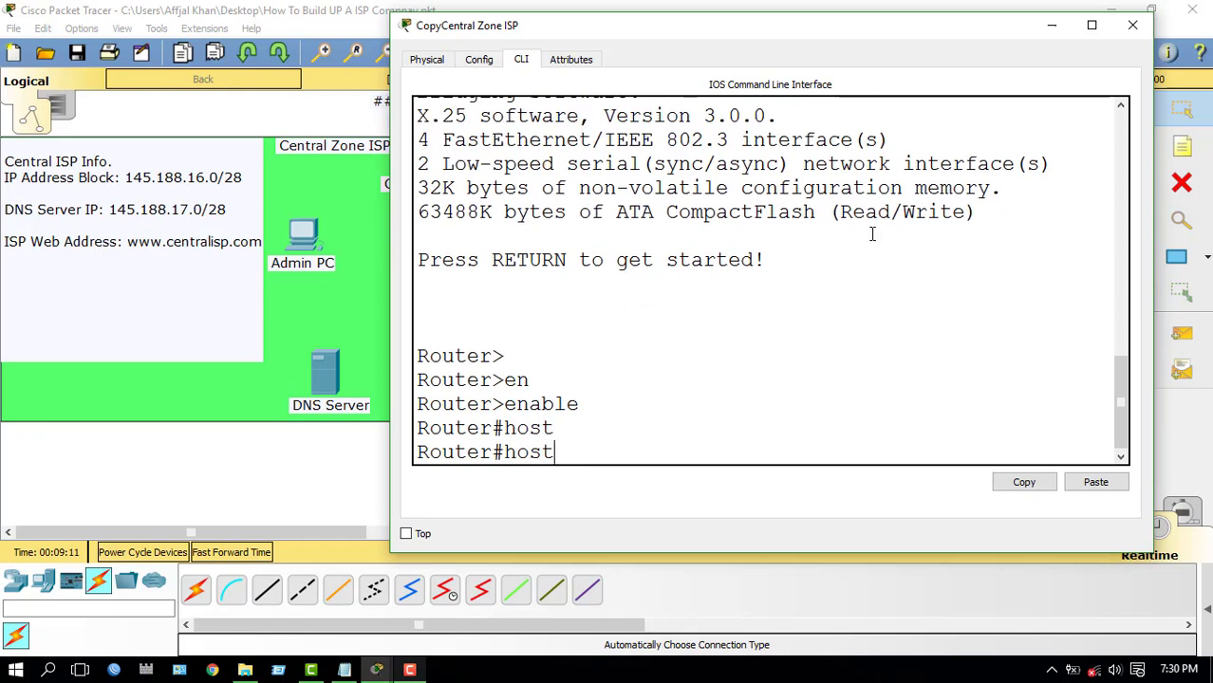
key("BackSpace")
key("BackSpace")
key("BackSpace")
key("BackSpace")
type("conf")
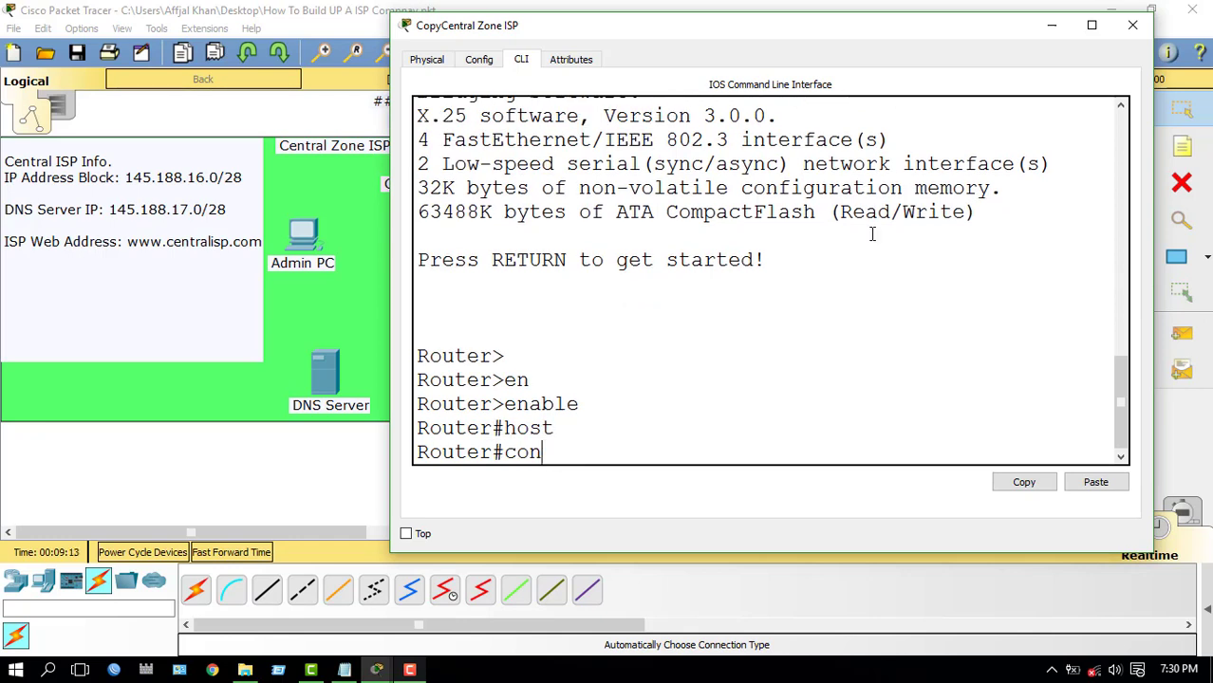
key("Tab")
type("t")
key("Tab")
key("Return")
Set the router hostname to admin@CENTRAL.
type("host")
key("Tab")
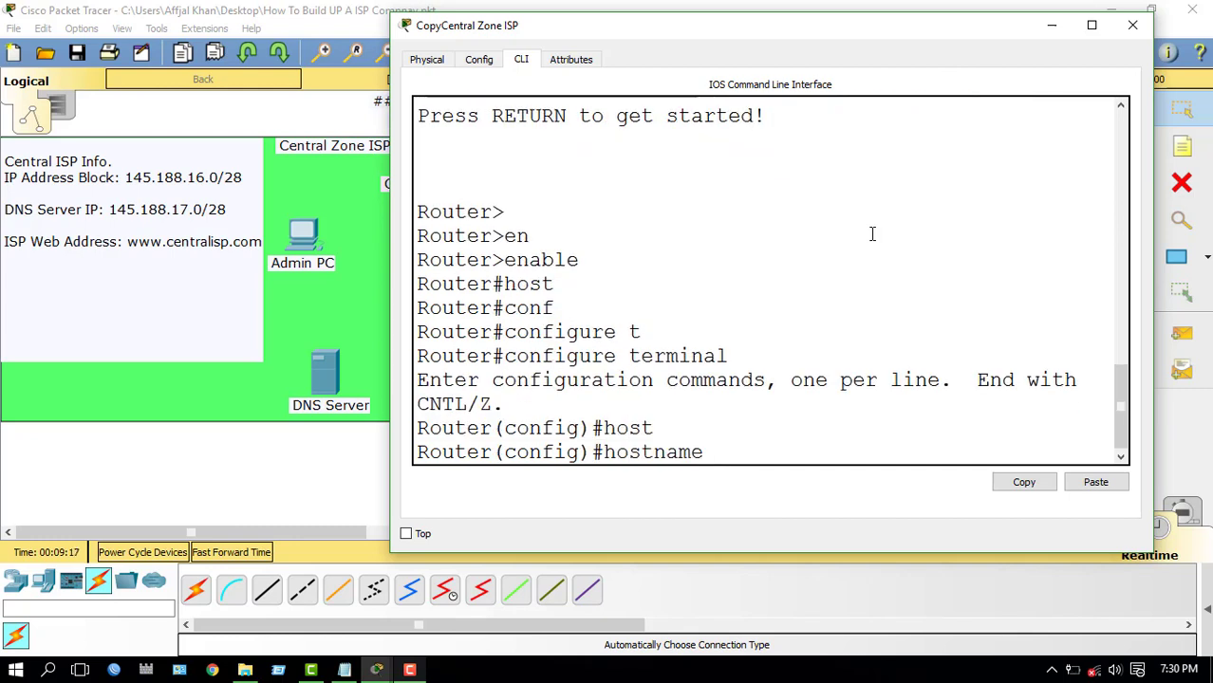
type("admin")
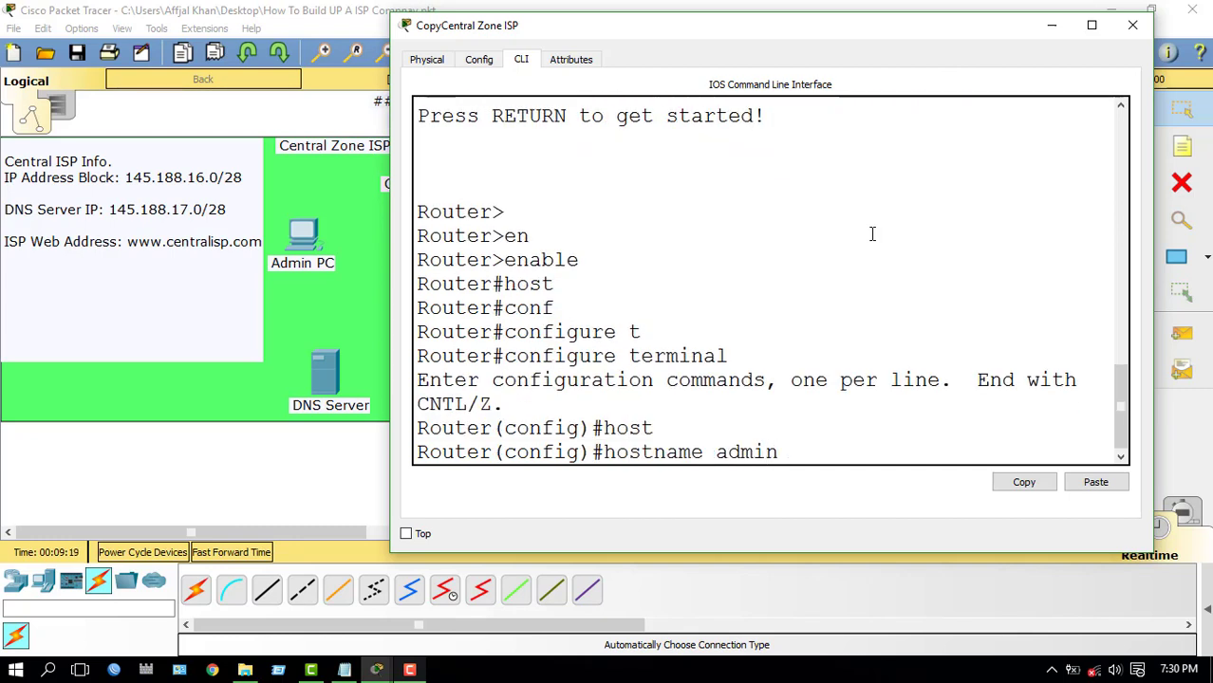
type("@CENTRAL")
key("Return")
key("Return")
key("Return")
key("Return")
key("Return")
key("Return")
key("Return")
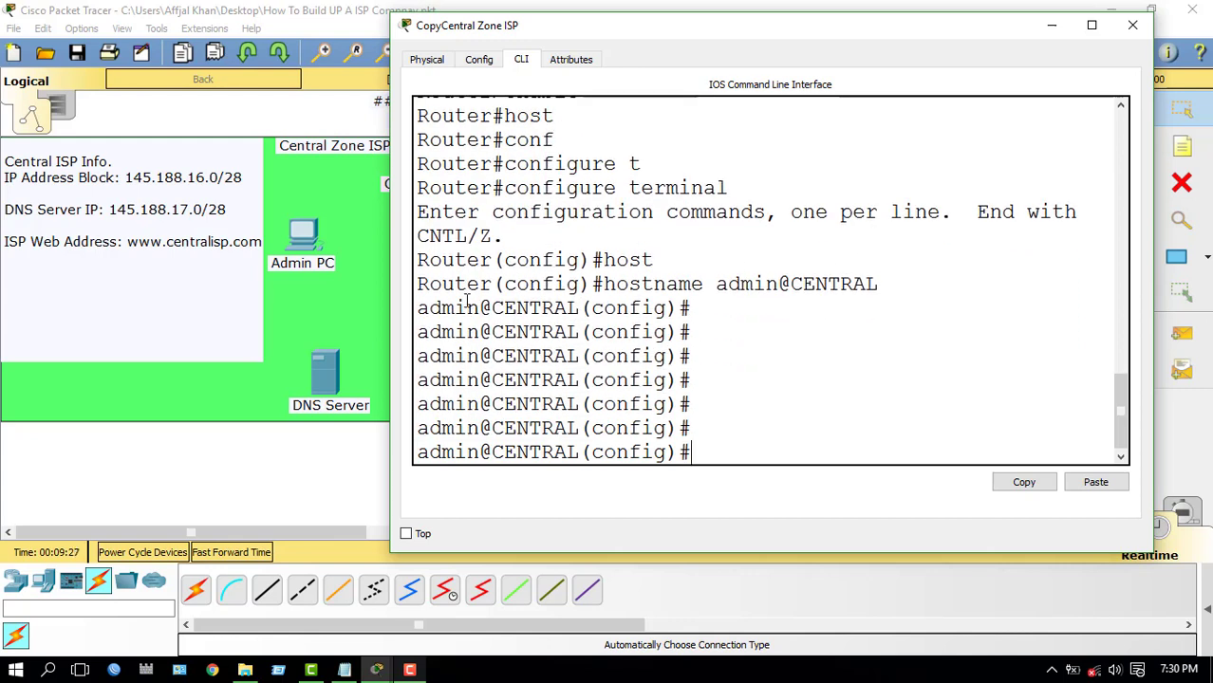
Set an enable secret password on the Central Router.
left_click_drag(418, 307, 581, 316)
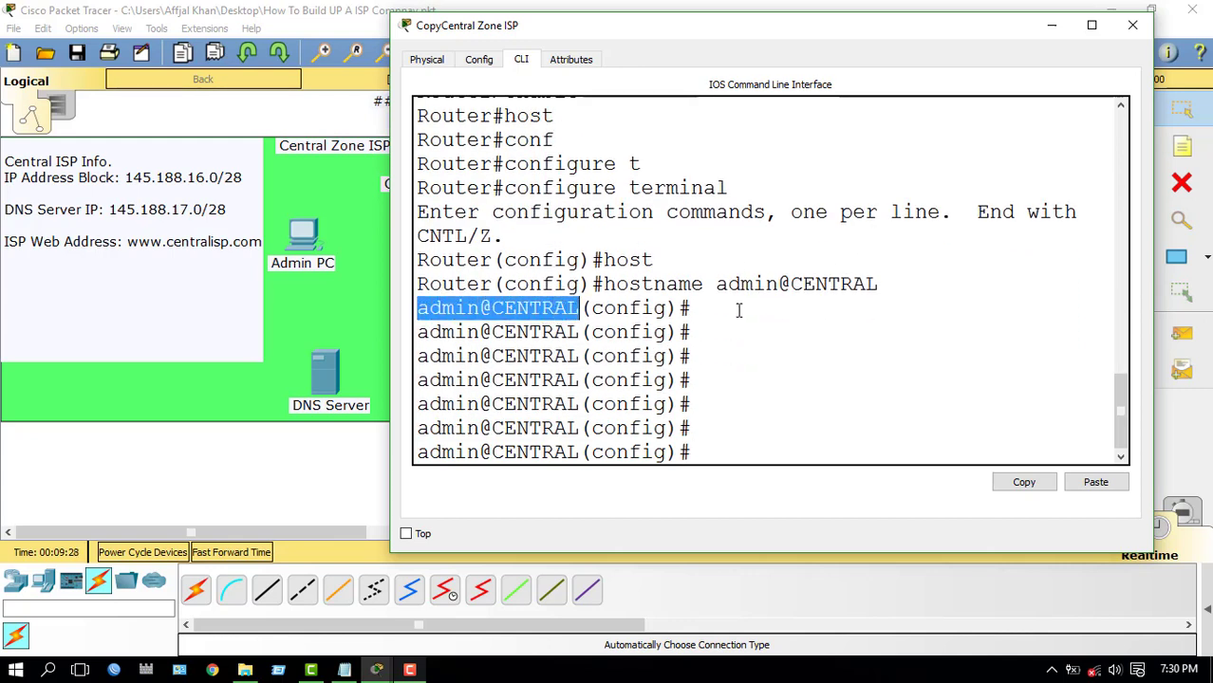
left_click(737, 311)
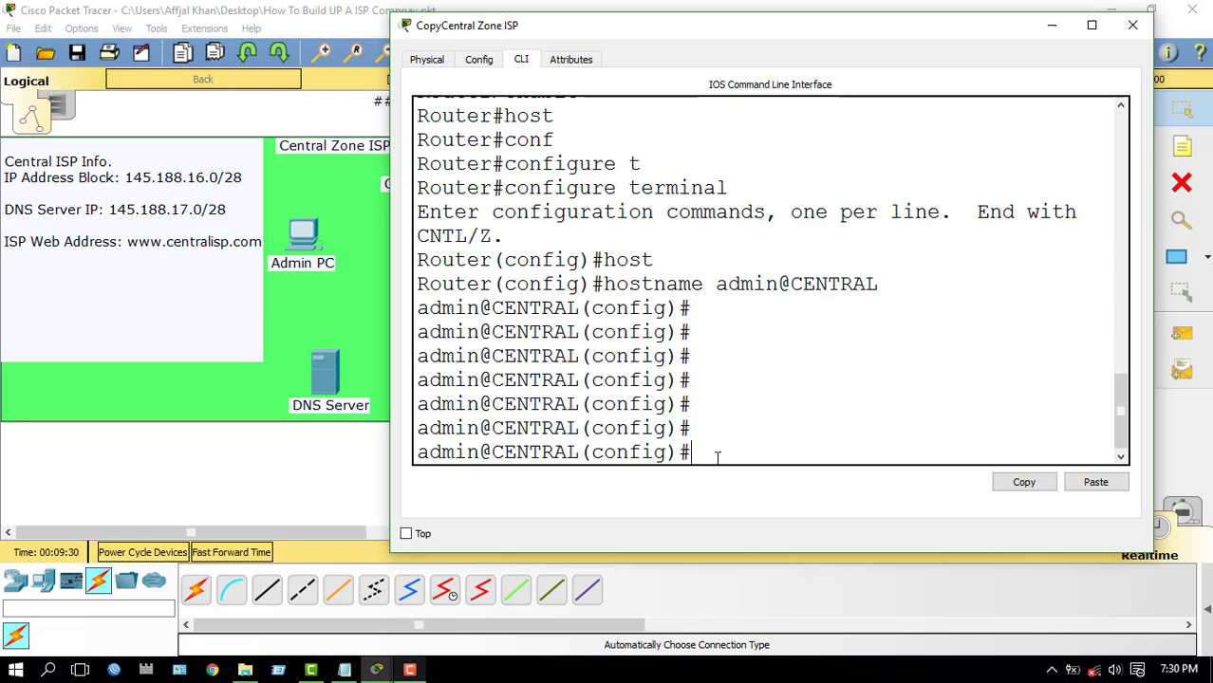
key("Tab")
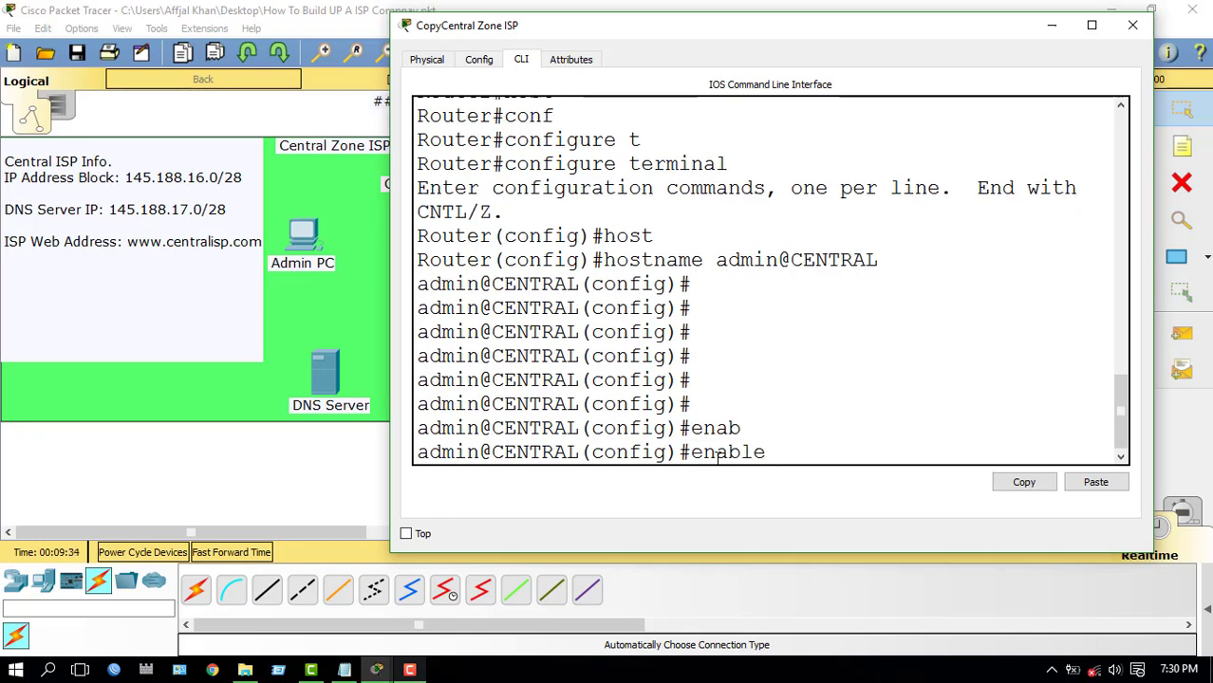
key("Tab")
key("Return")
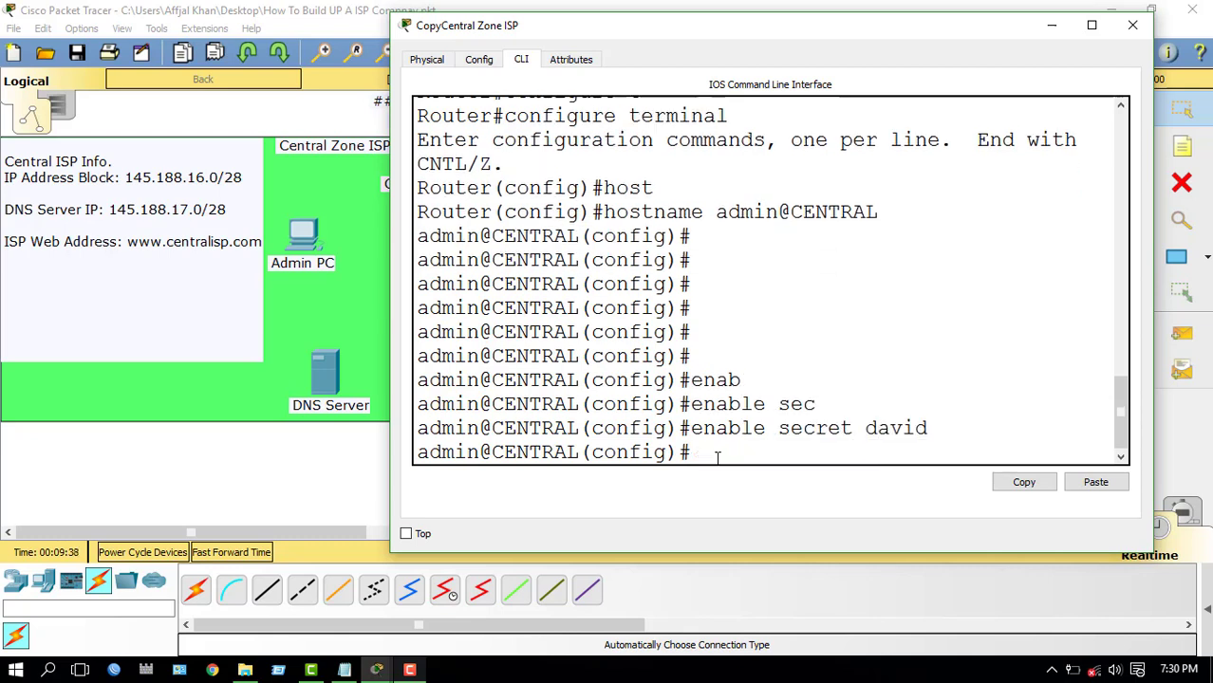
Type service password-encryption at the prompt and highlight the entered commands.
type("service")
key("Tab")
type("pass")
key("Tab")
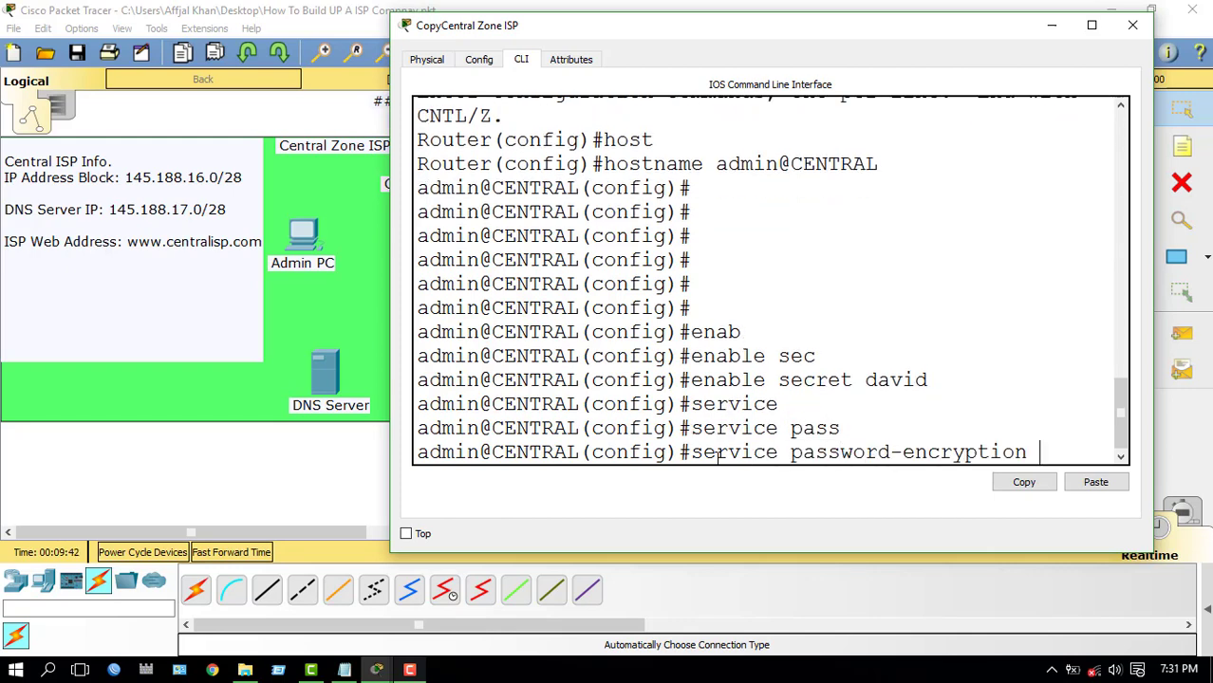
left_click_drag(1034, 453, 915, 459)
left_click(697, 456, "shift")
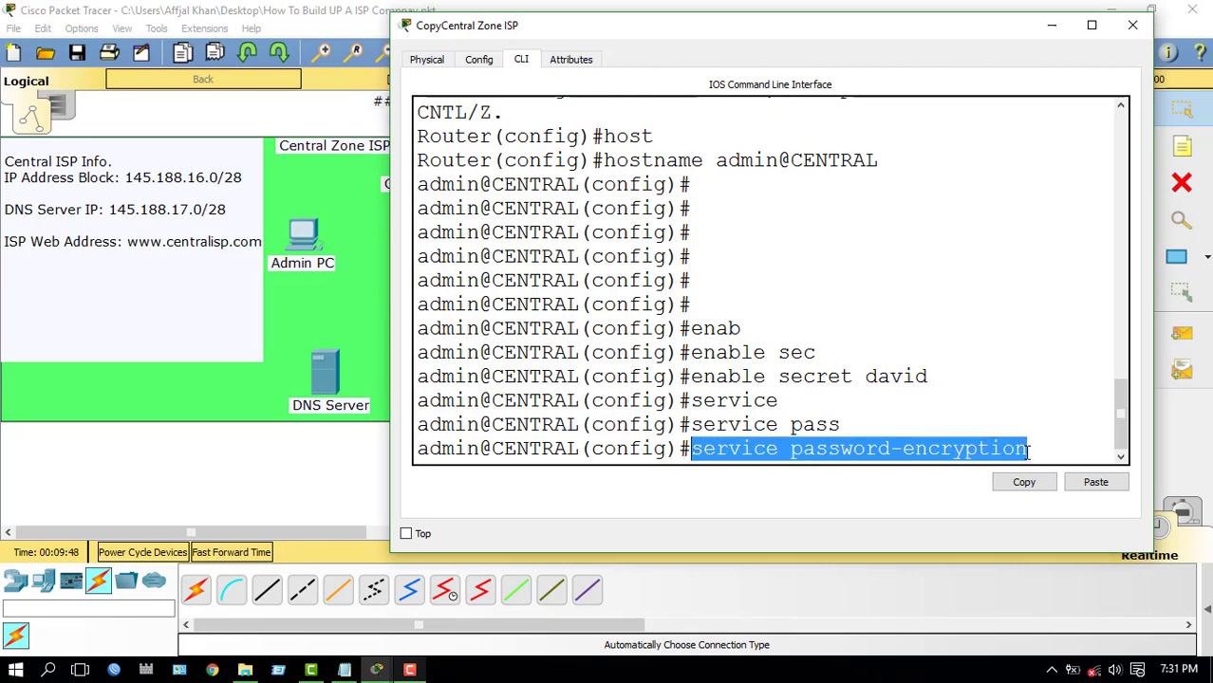
left_click(809, 425)
left_click_drag(926, 379, 865, 378)
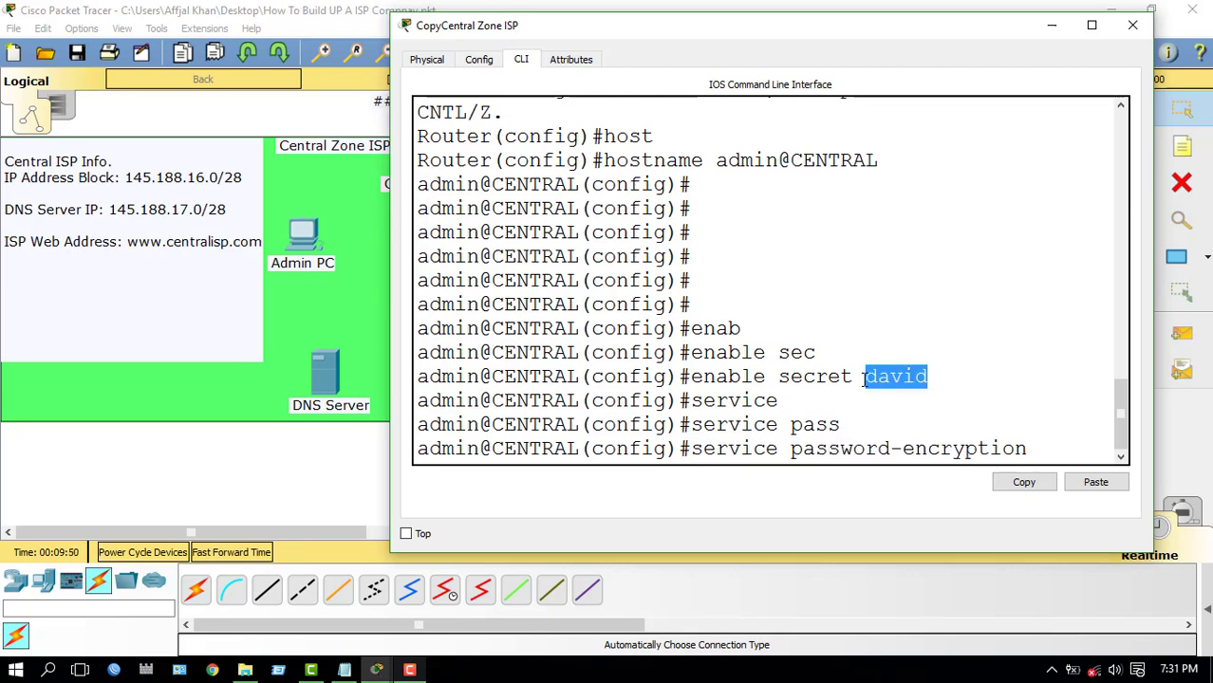
left_click(1043, 447)
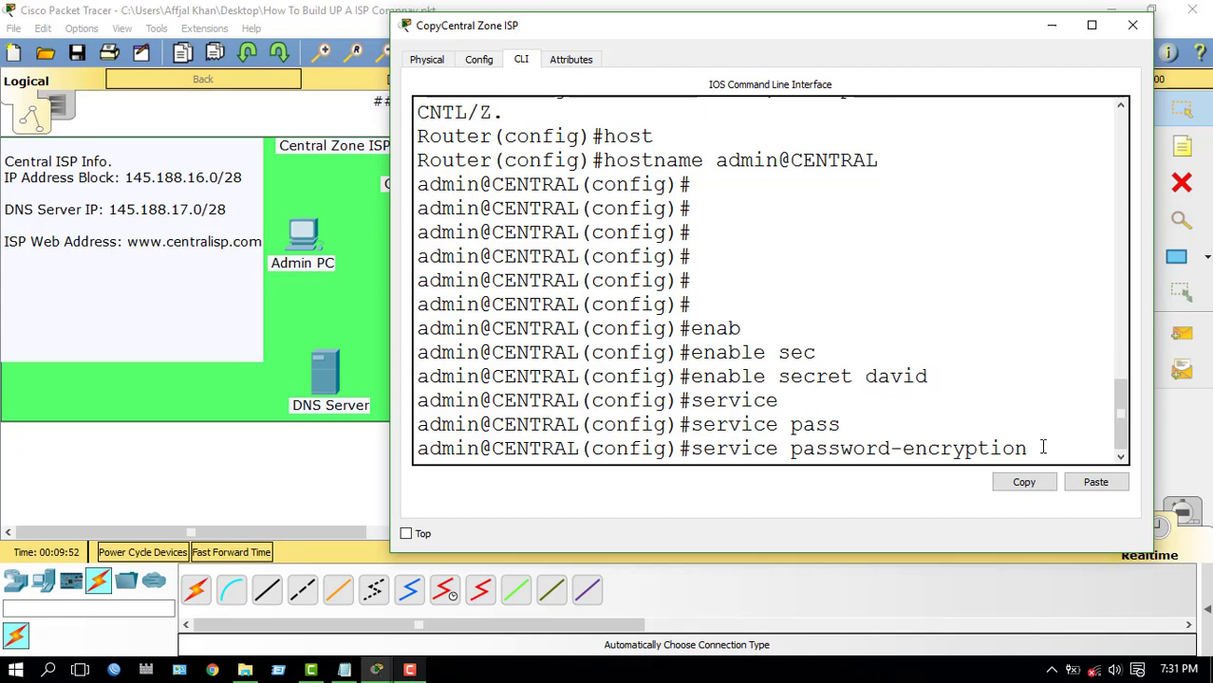
Run service password-encryption, exit, and re-enter global configuration mode.
key("BackSpace")
type("n")
key("Return")
key("Return")
key("Return")
key("Return")
key("Return")
key("Return")
key("Return")
type("exit")
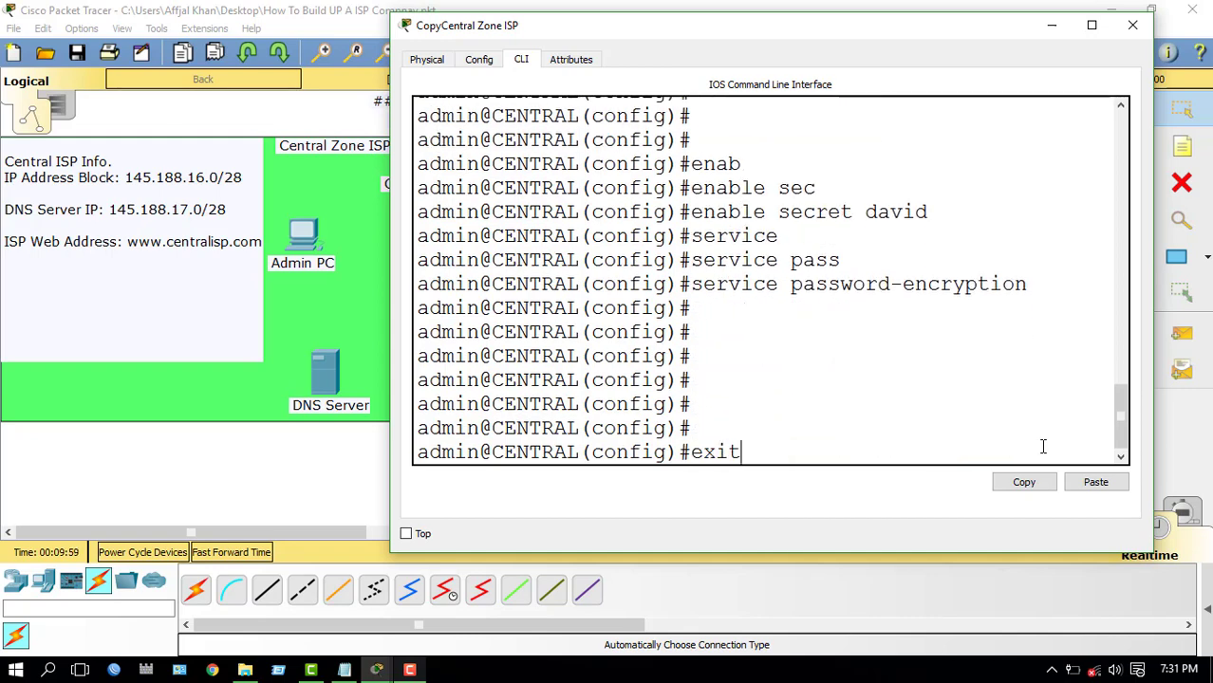
key("Return")
key("Return")
key("Return")
key("Return")
key("Return")
key("Return")
key("Return")
type("co")
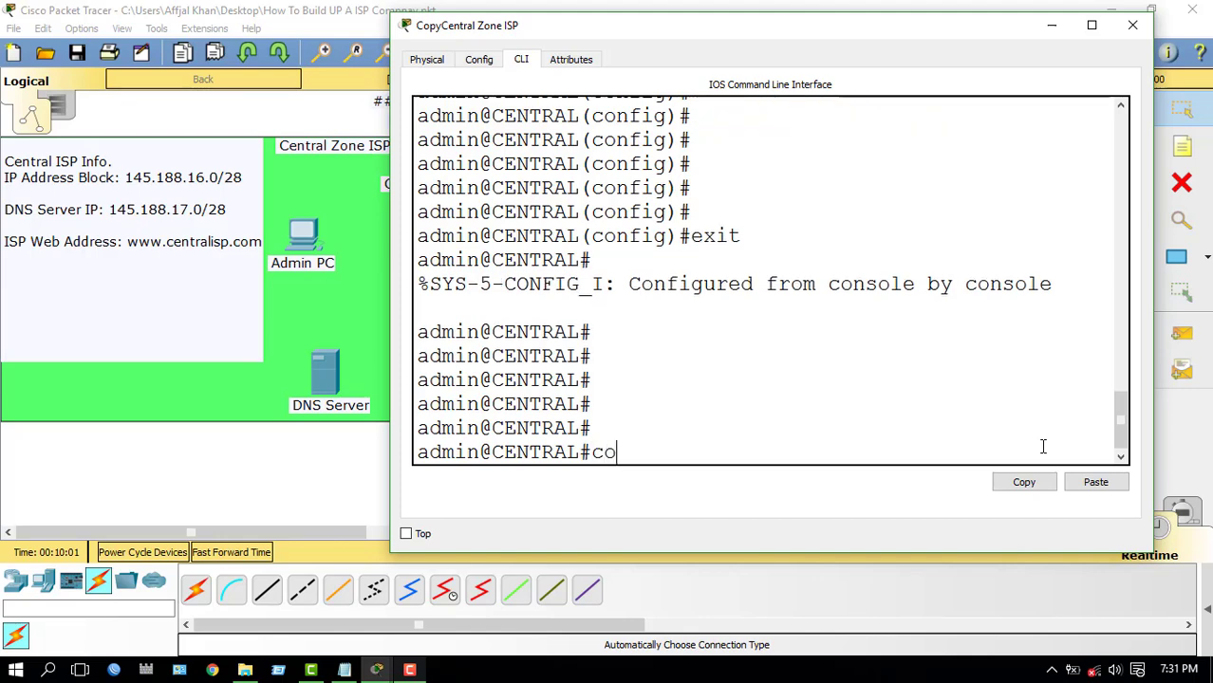
type("nf")
key("Tab")
type("t")
key("Tab")
key("Return")
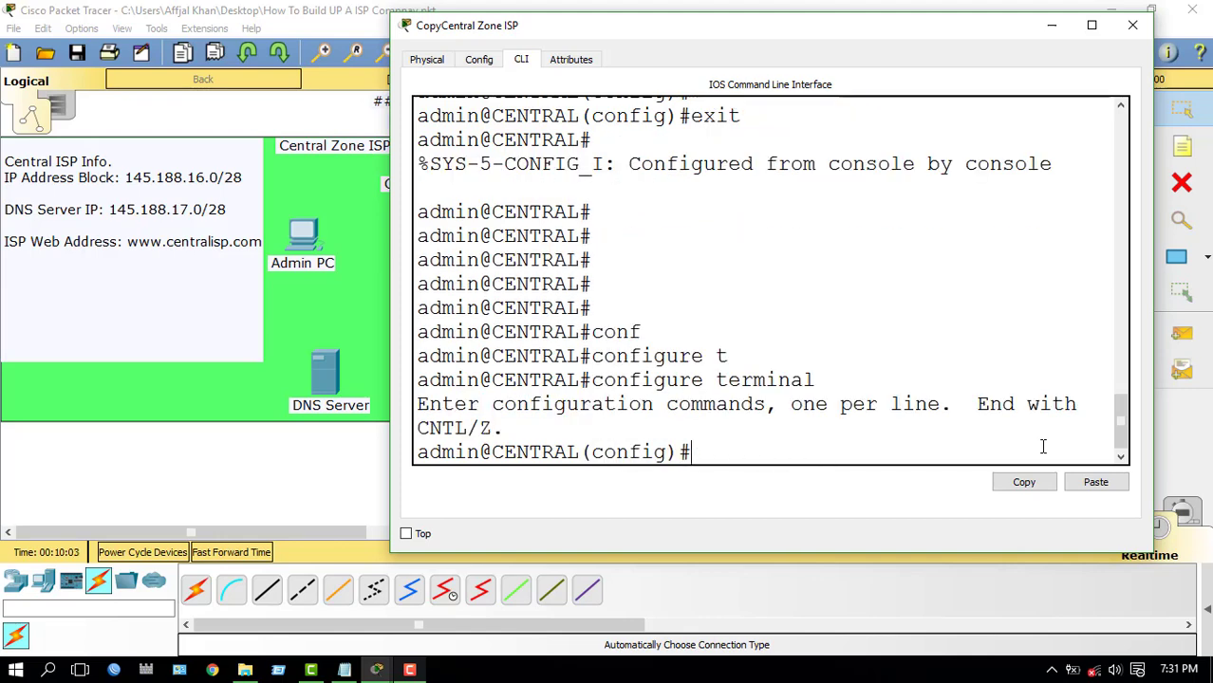
Enter MOTD banner '**This Router Is Fully Controlled By Authorized**' with delimiter q.
type("banner")
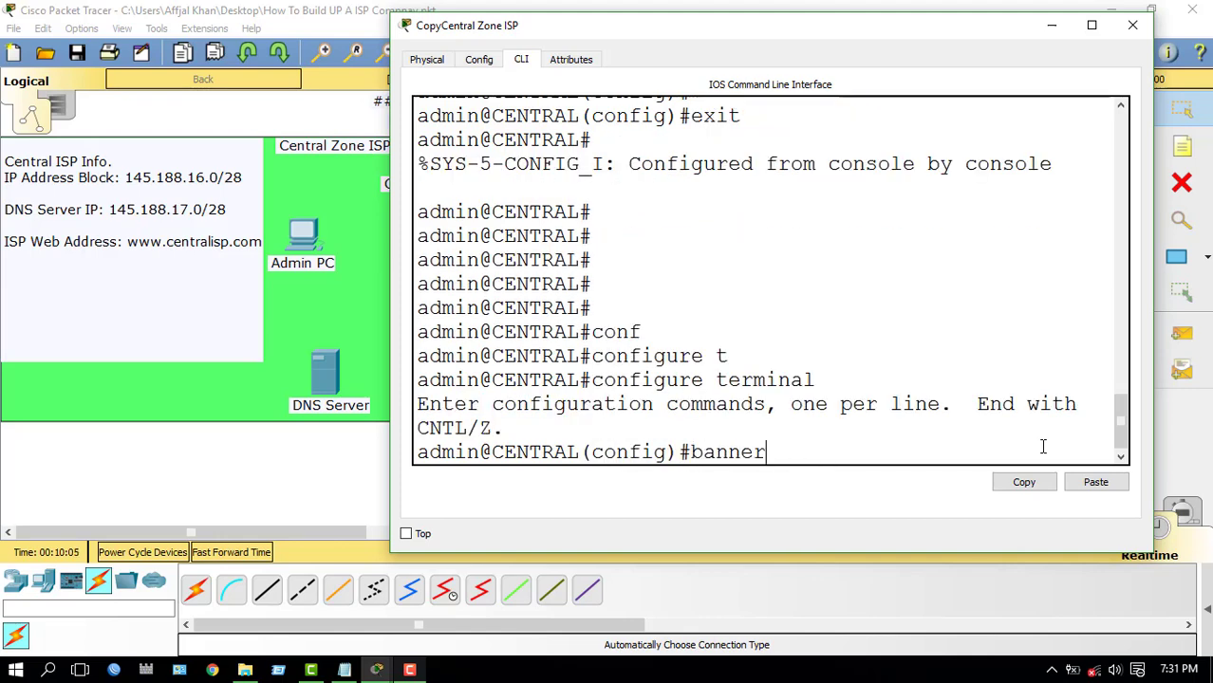
key("Tab")
type("mot")
key("Tab")
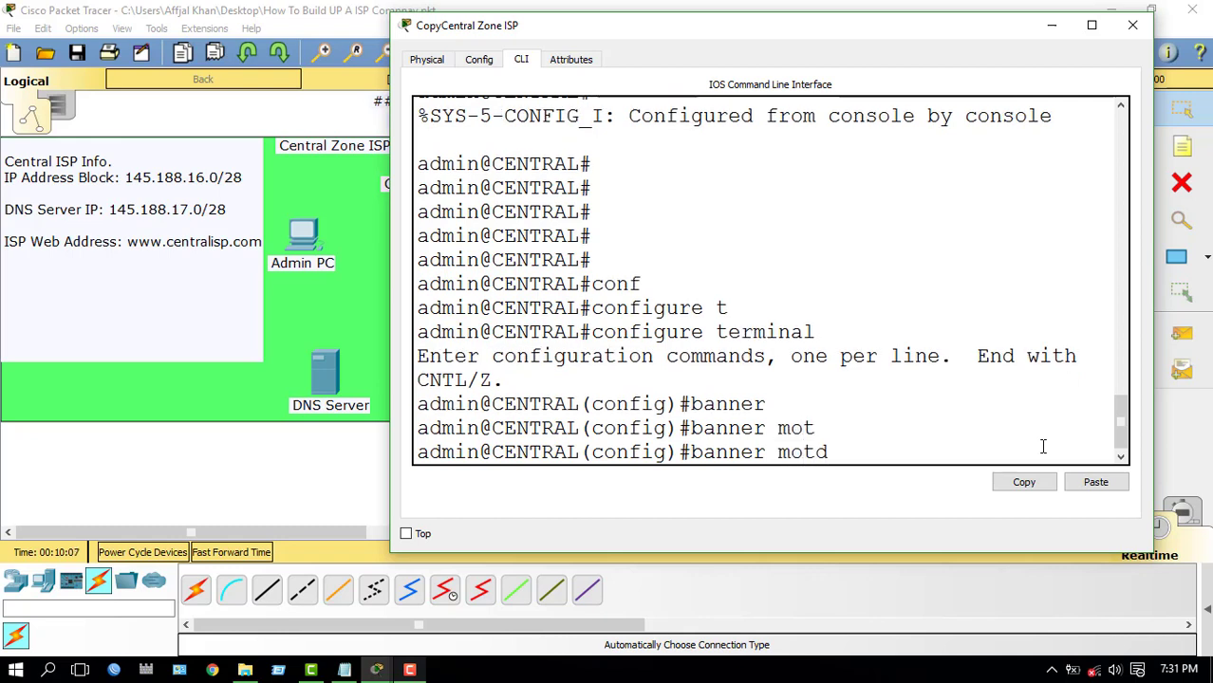
type("q")
key("Return")
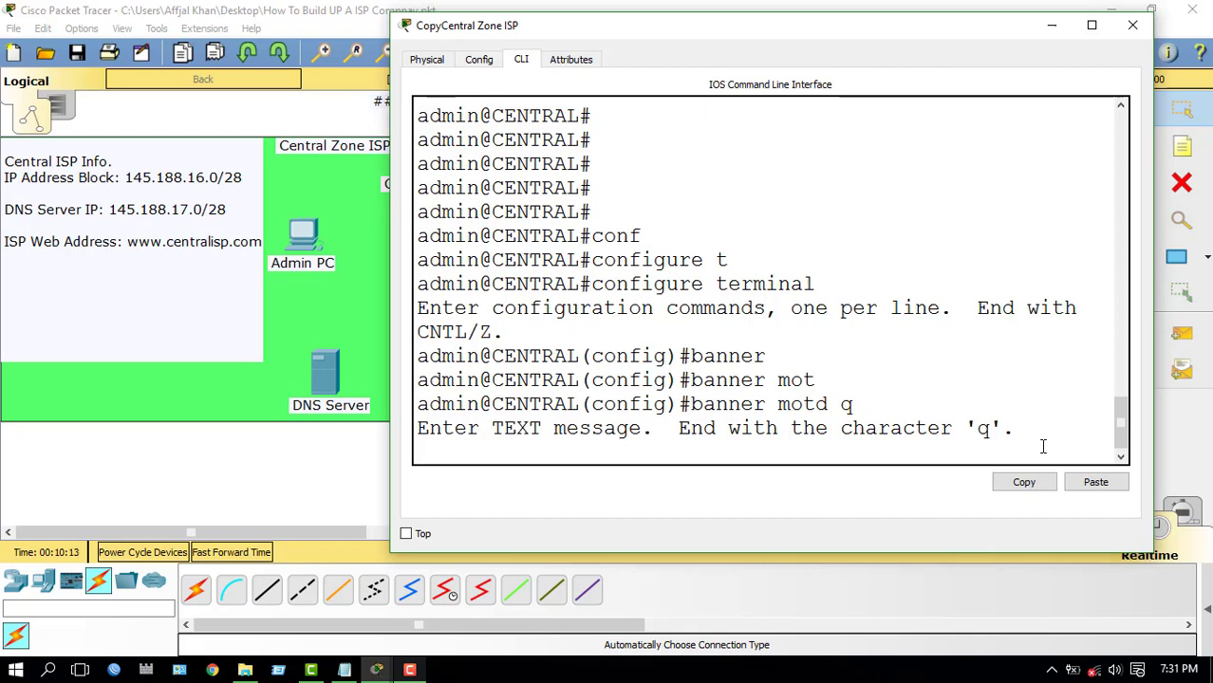
type("**This R")
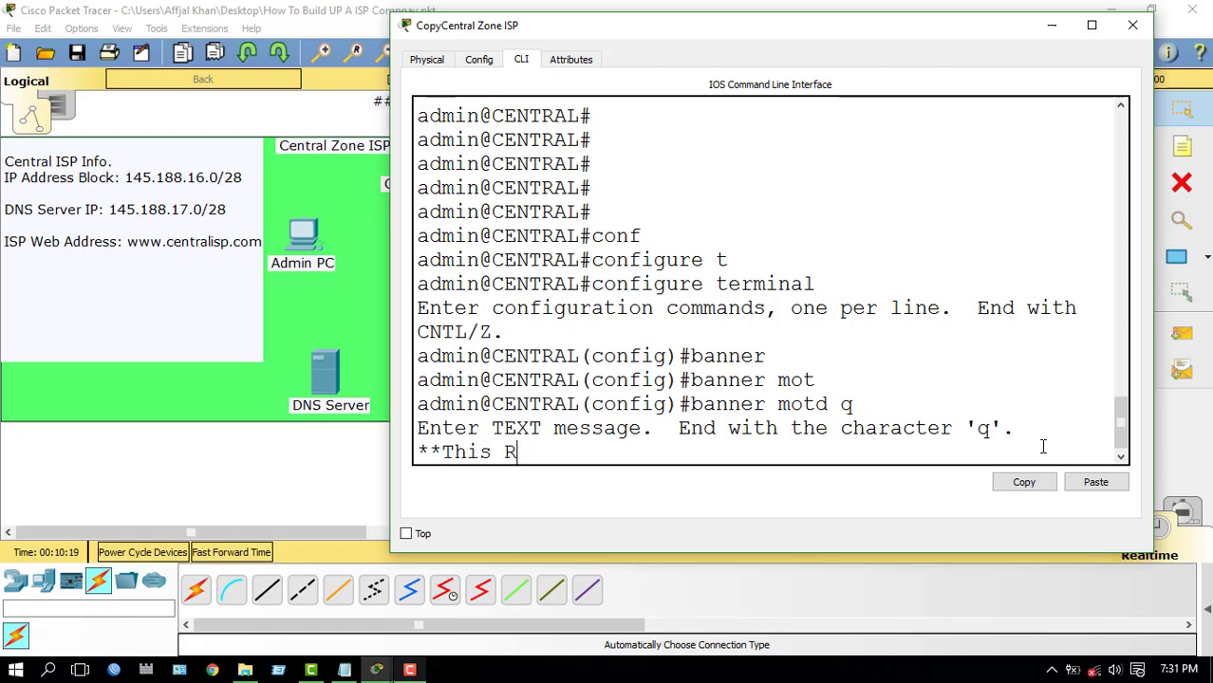
type("outer Is")
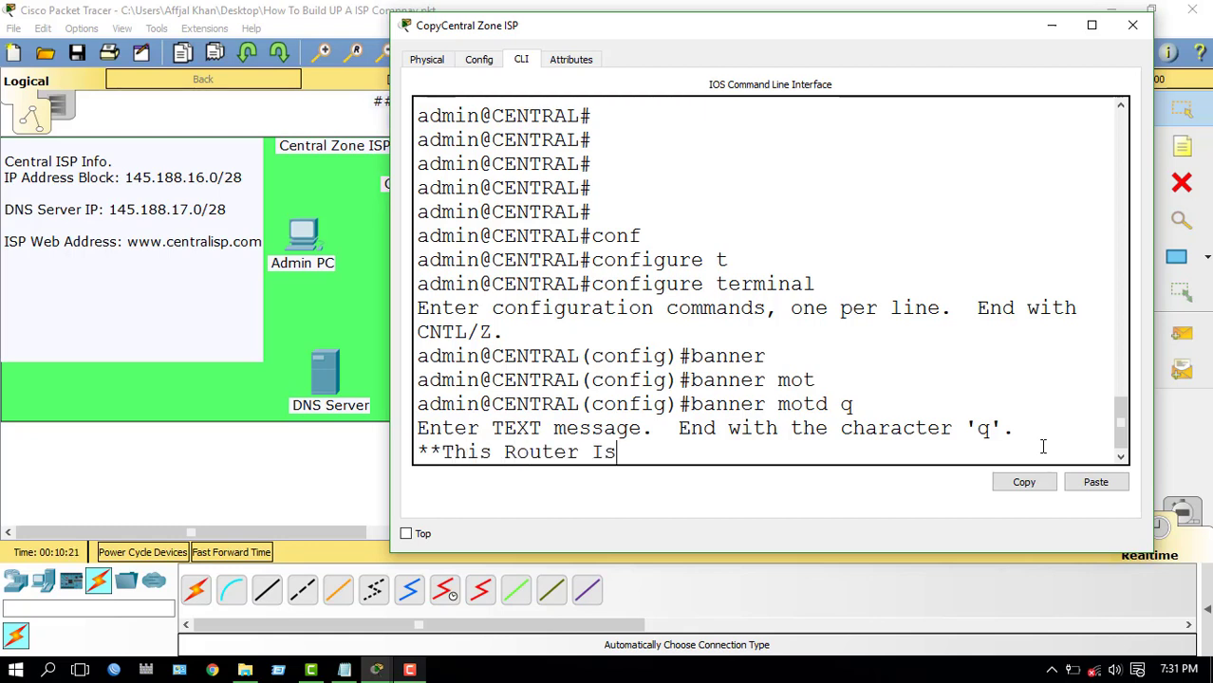
type(" Fully Con")
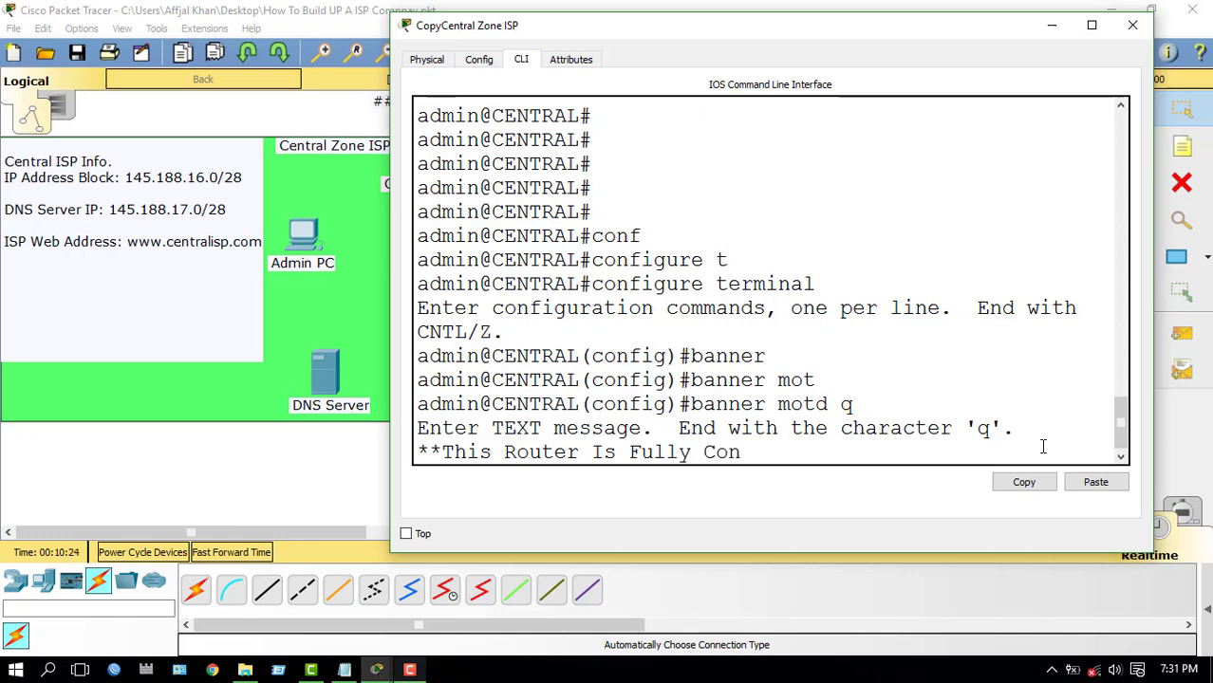
type("trolled B")
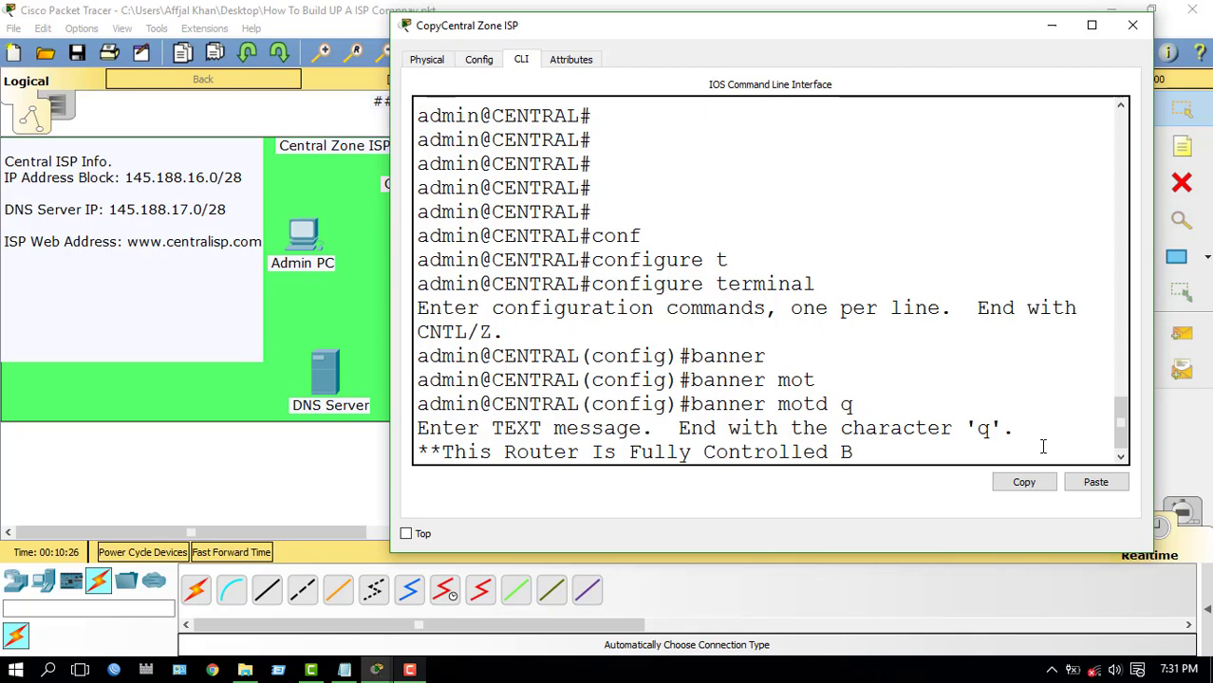
type("y Authorized")
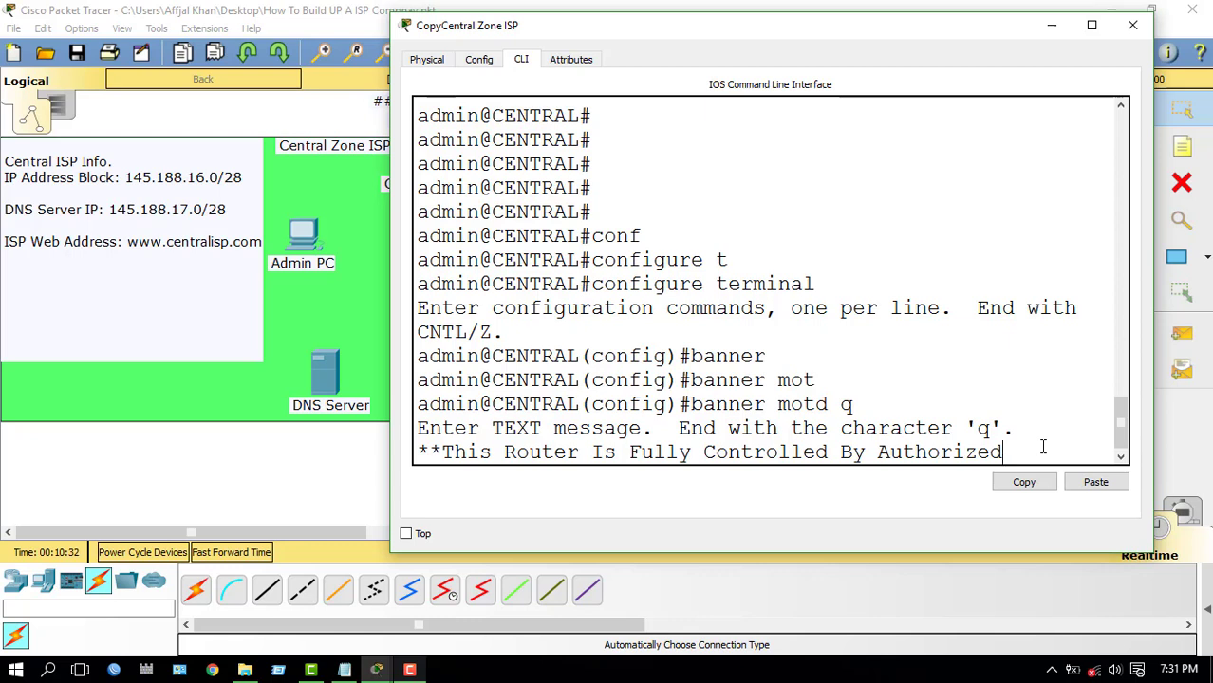
type("** q")
left_click_drag(680, 429, 953, 429)
left_click(1015, 429)
left_click_drag(443, 452, 1016, 447)
left_click(1077, 448)
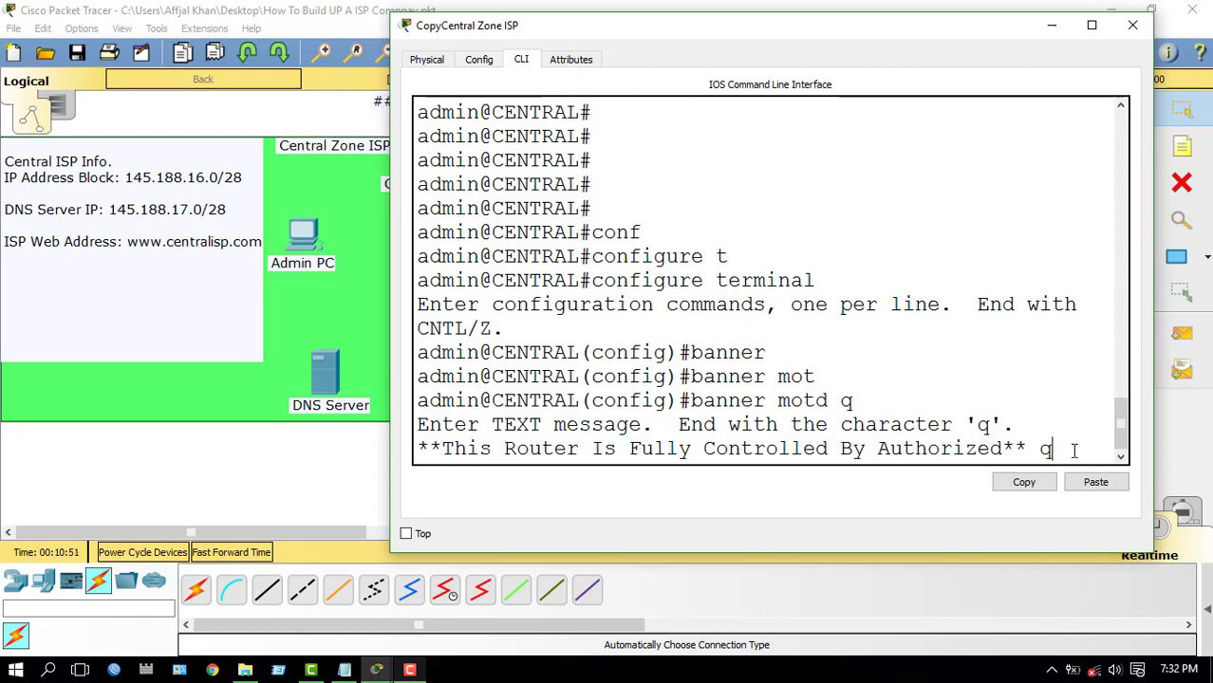
Finish the banner and exit global configuration mode.
key("Return")
key("Return")
key("Return")
key("Return")
key("Return")
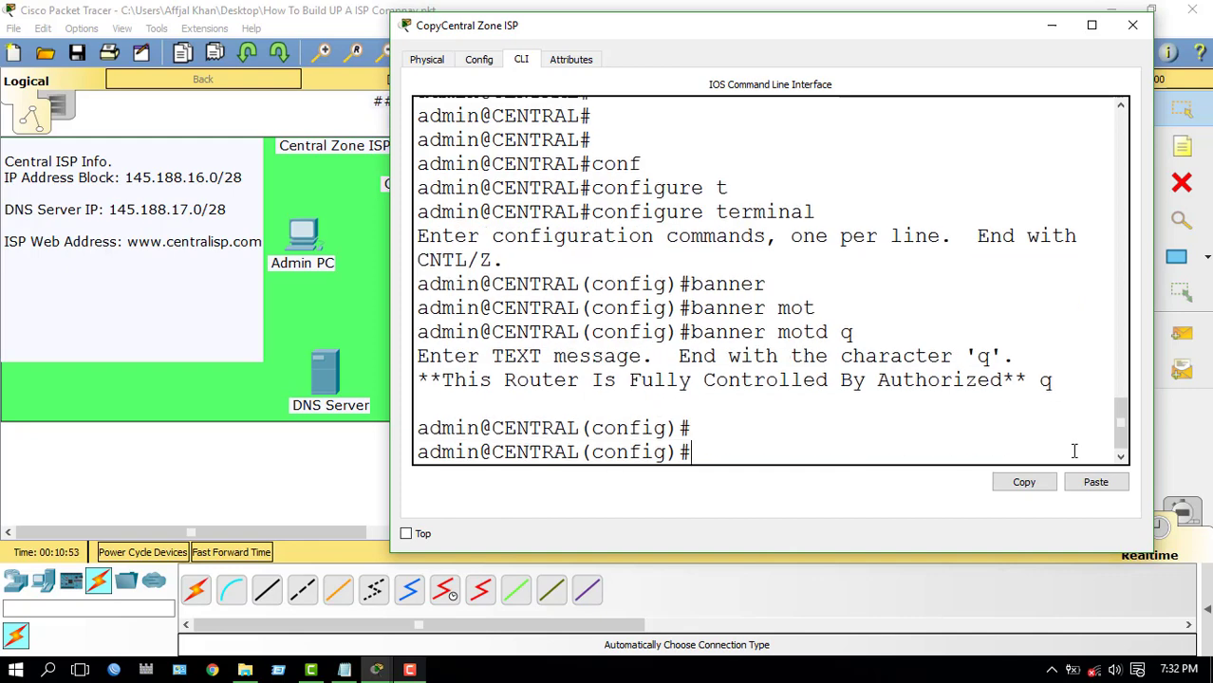
type("exit")
key("Return")
key("Return")
key("Return")
key("Return")
key("Return")
key("Return")
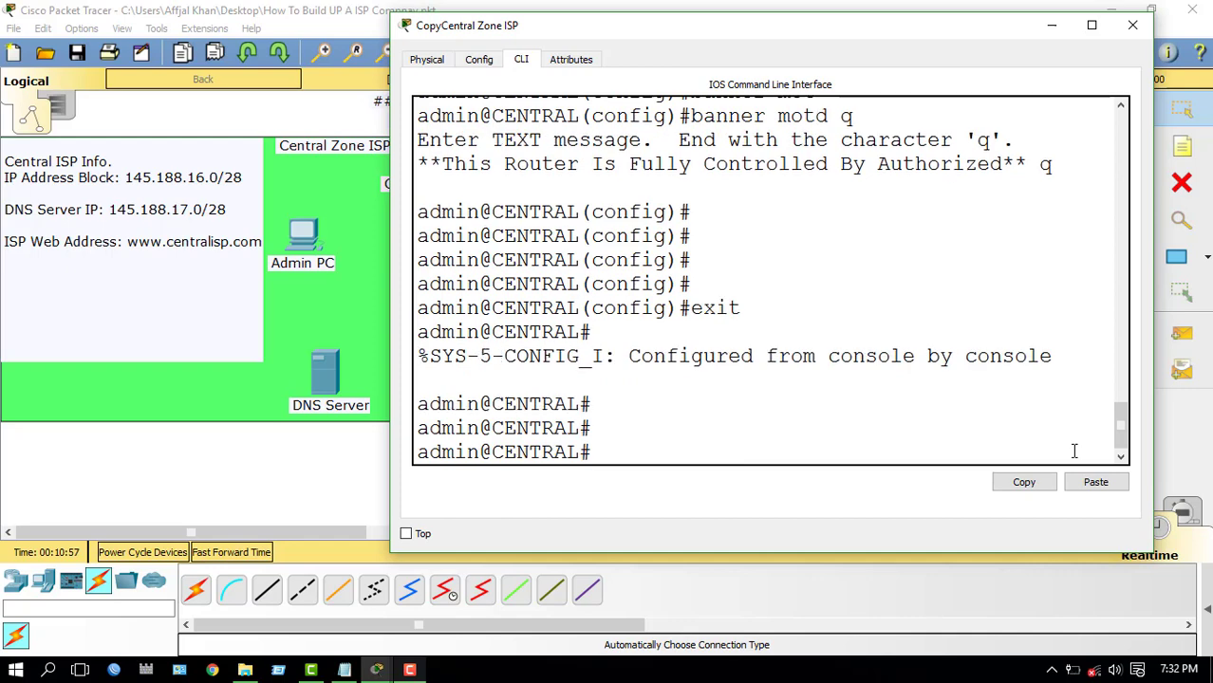
Log out of the router console and check the banner shown at login.
key("Return")
key("Return")
key("Return")
key("Return")
key("Return")
type("exit")
key("Return")
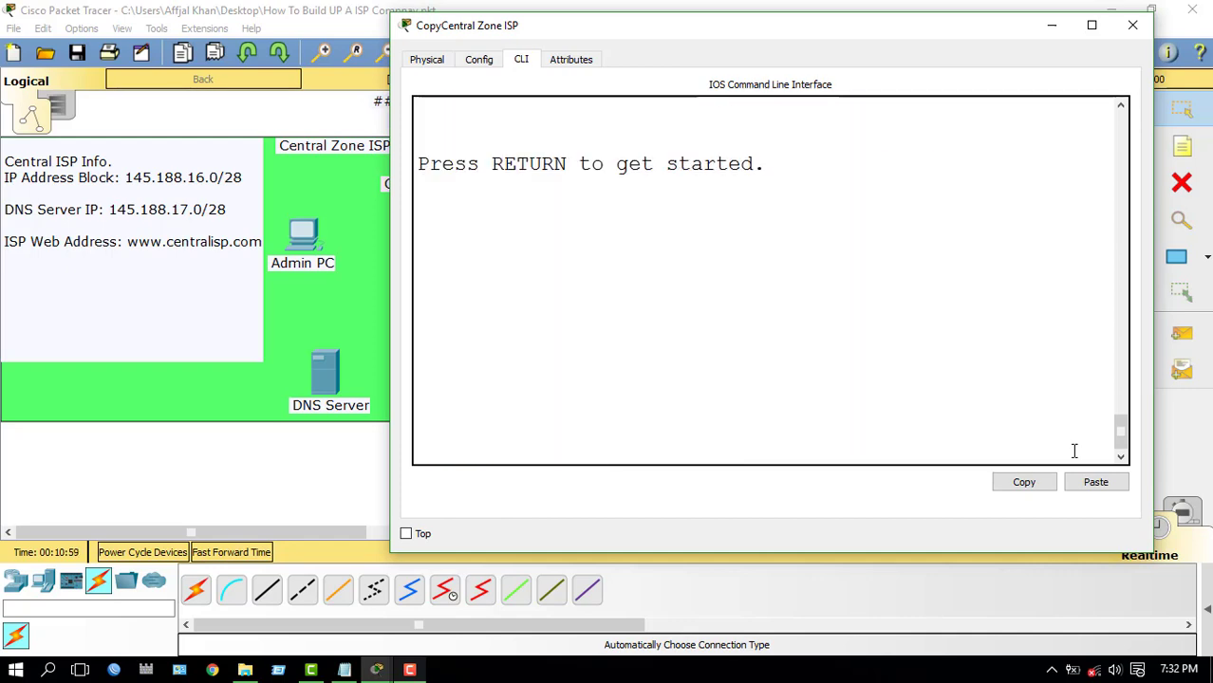
key("Return")
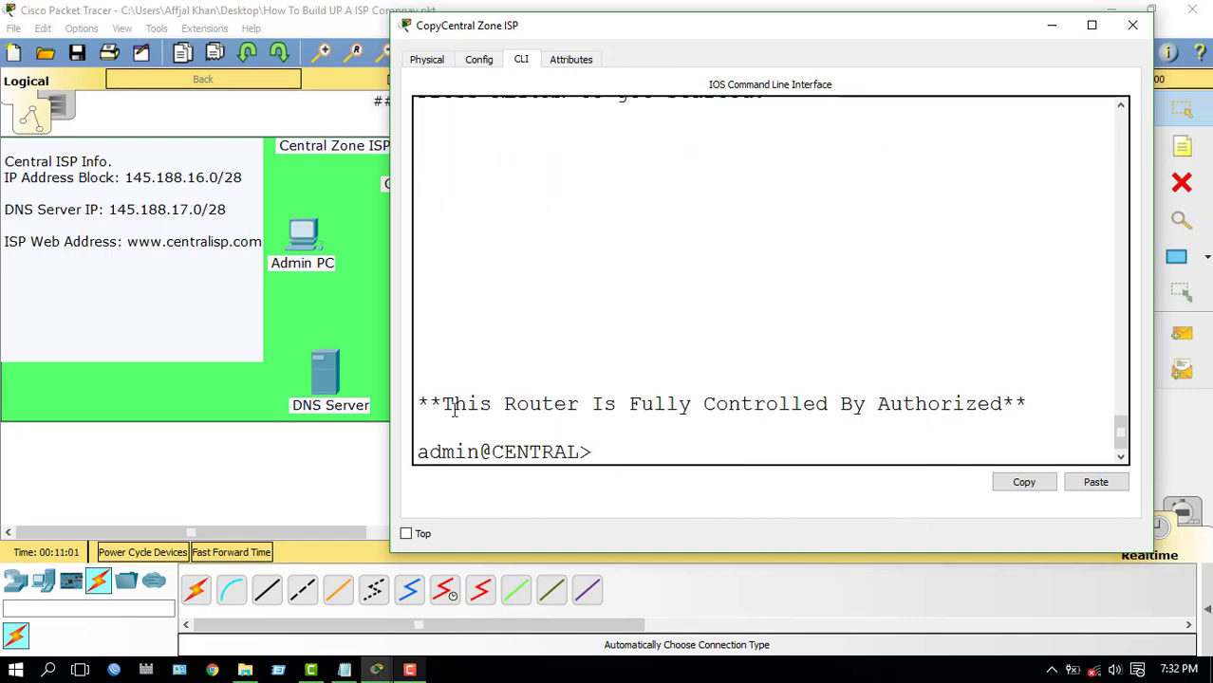
left_click_drag(442, 406, 1036, 403)
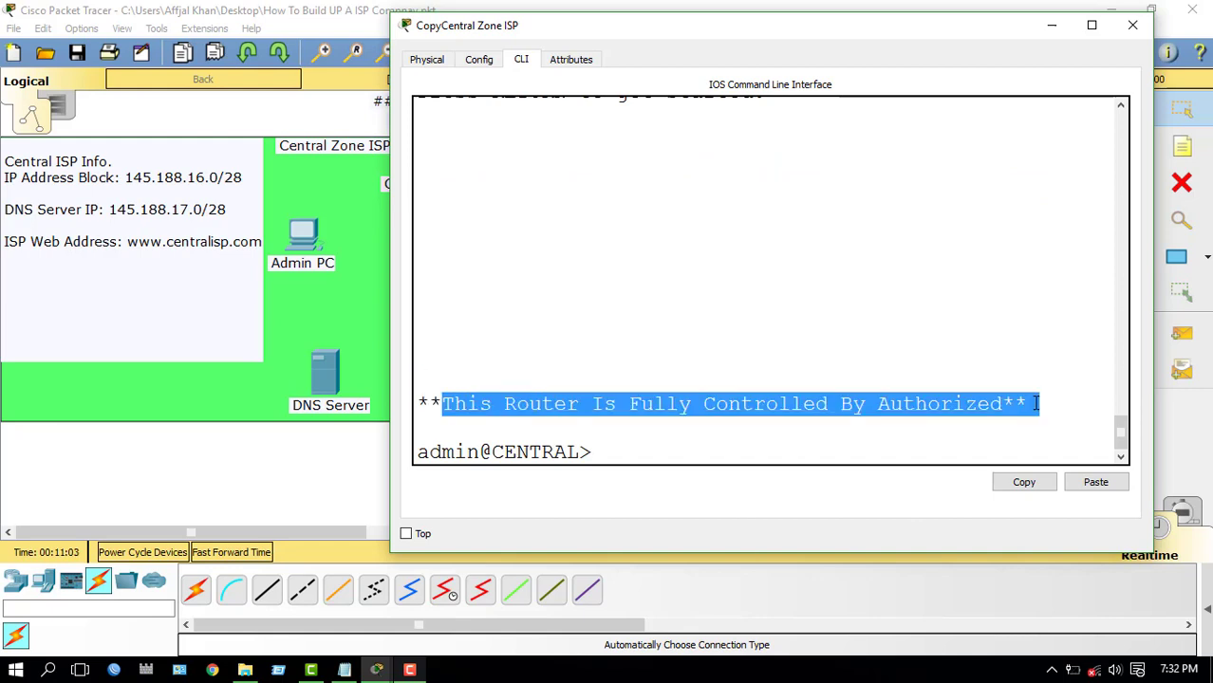
left_click(609, 444)
Enter enable mode with the secret, then configure terminal.
type("en")
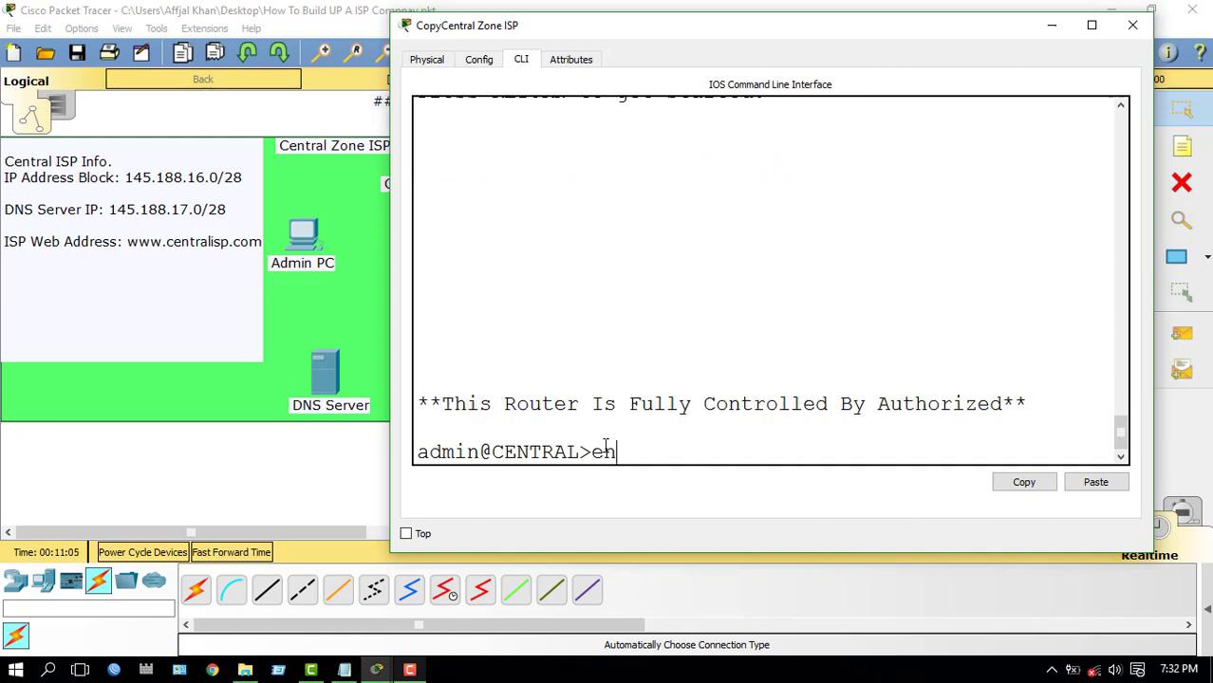
key("Tab")
key("Return")
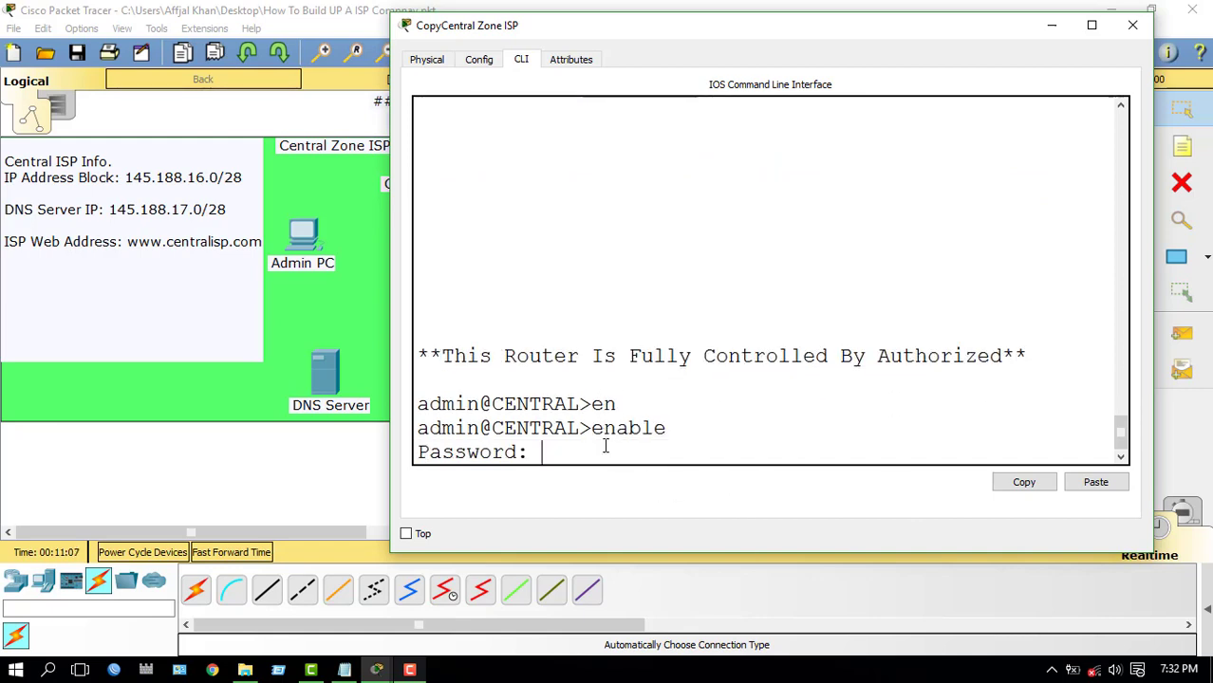
key("Return")
key("Return")
key("Return")
key("Return")
key("Return")
key("Return")
key("Return")
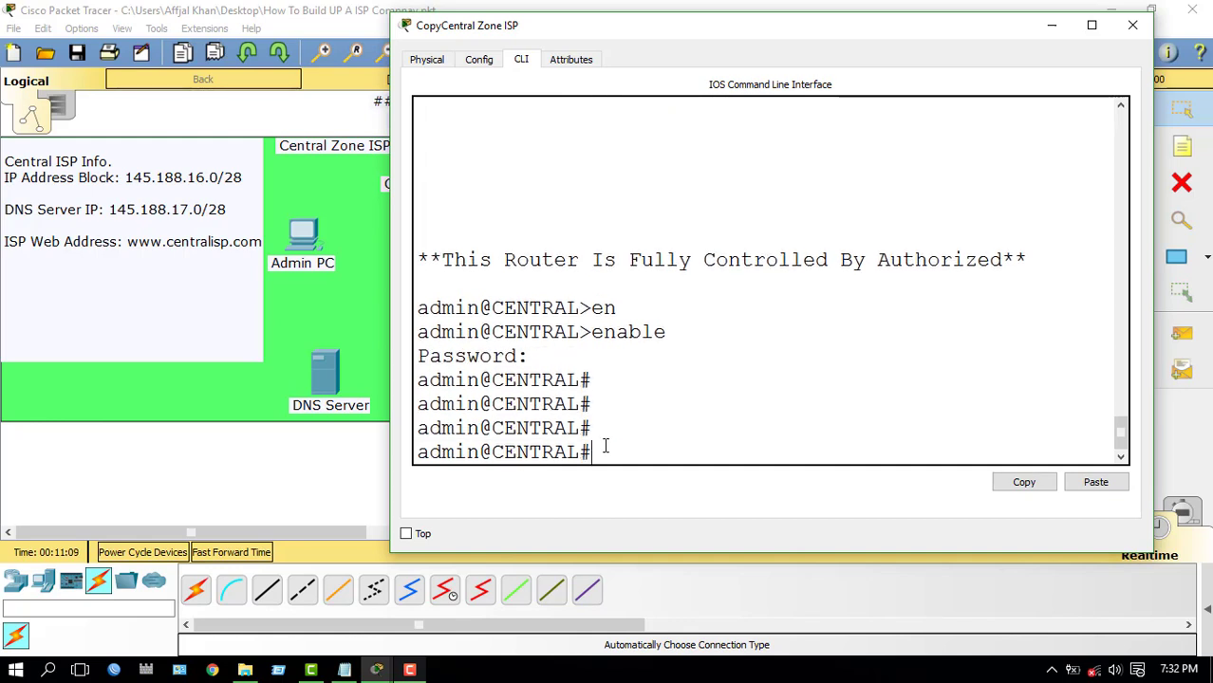
type("conf")
key("Tab")
type("t")
key("Tab")
key("Return")
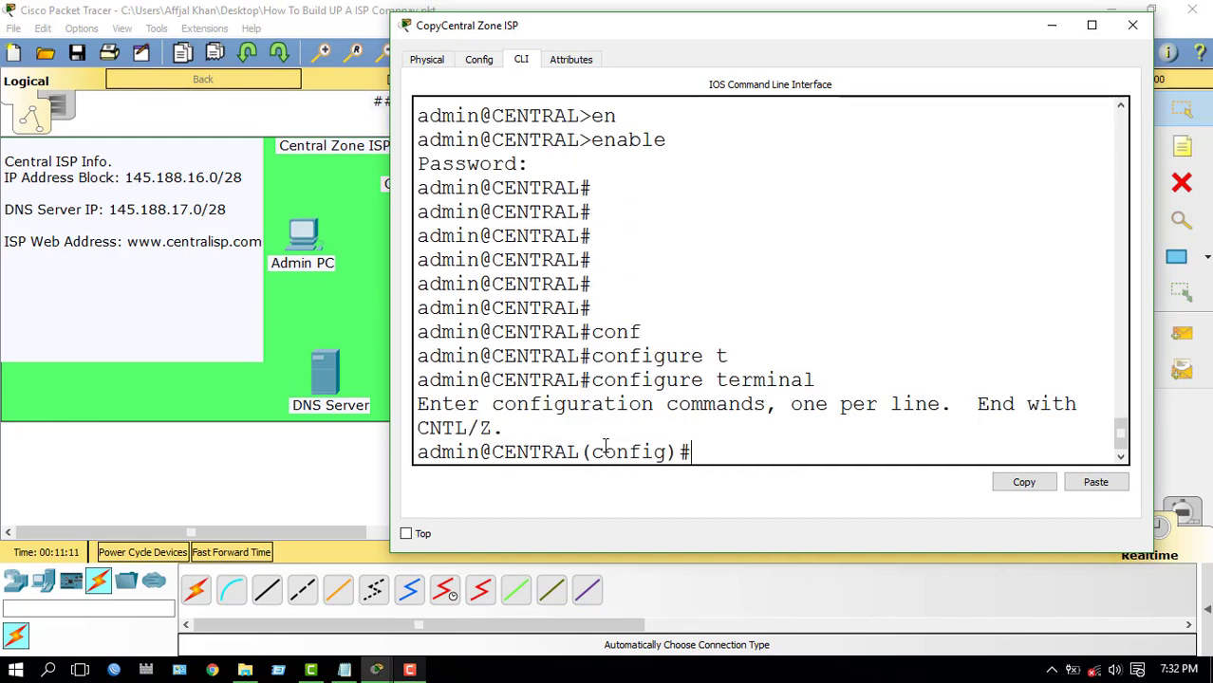
Connect the Central Router to DIS Sw with an automatic cable.
left_click(1051, 25)
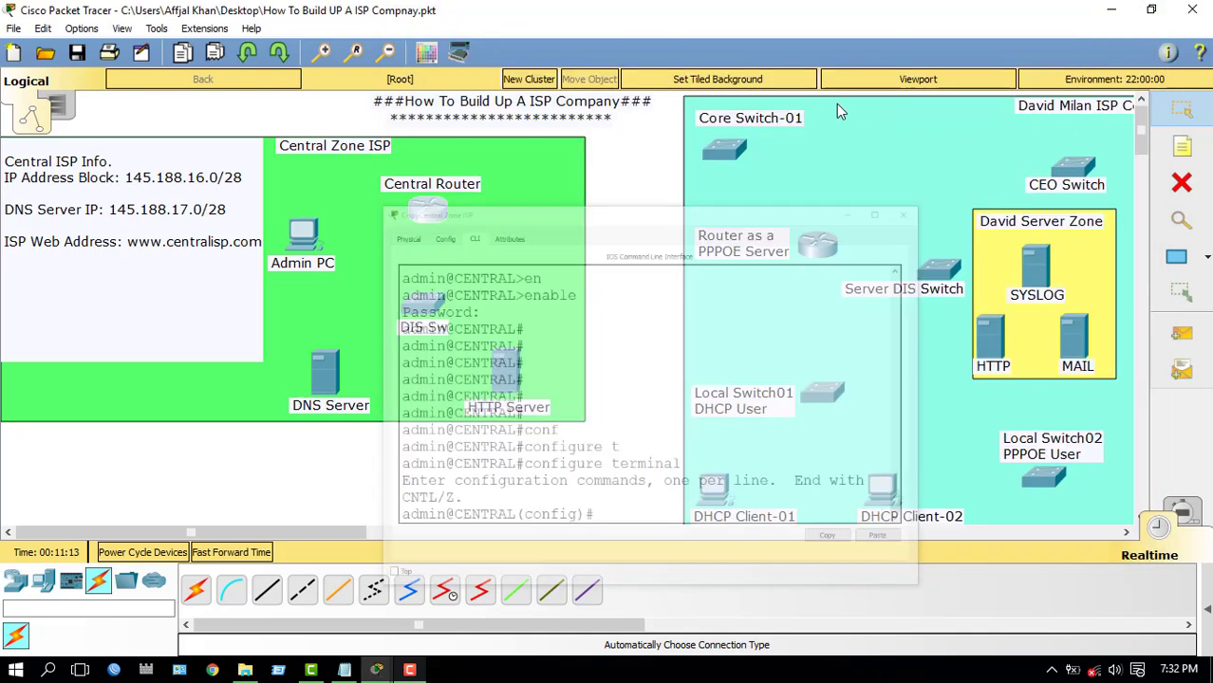
left_click(195, 591)
left_click(439, 213)
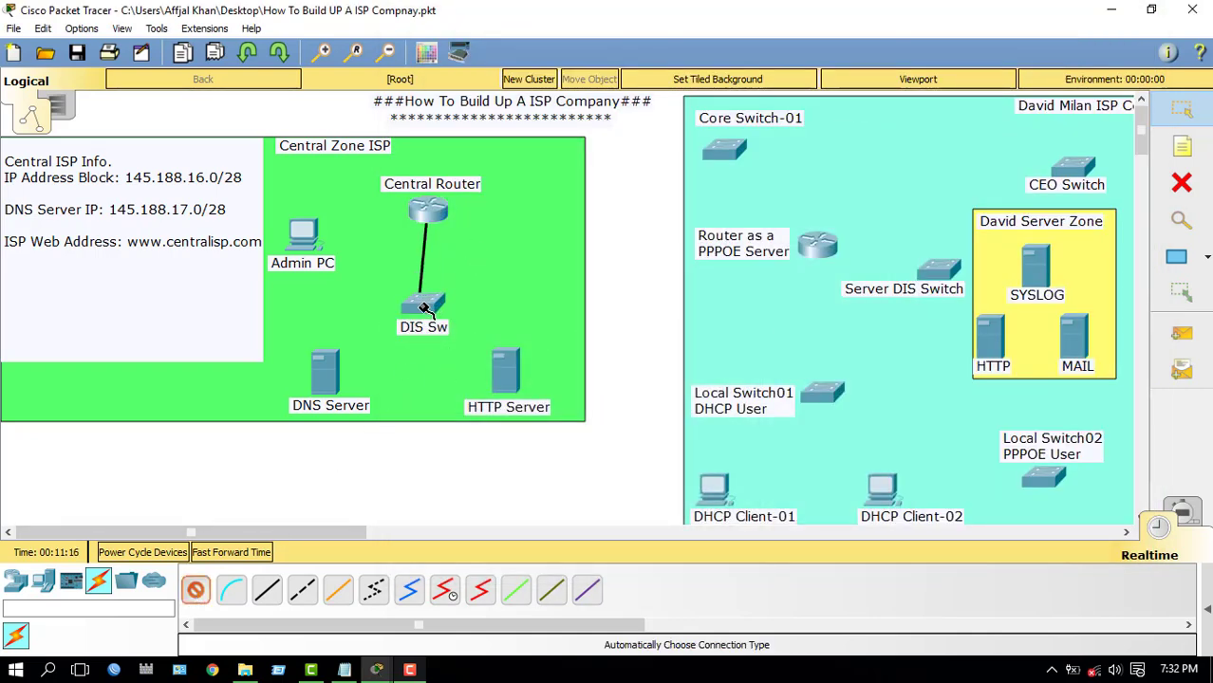
left_click(427, 302)
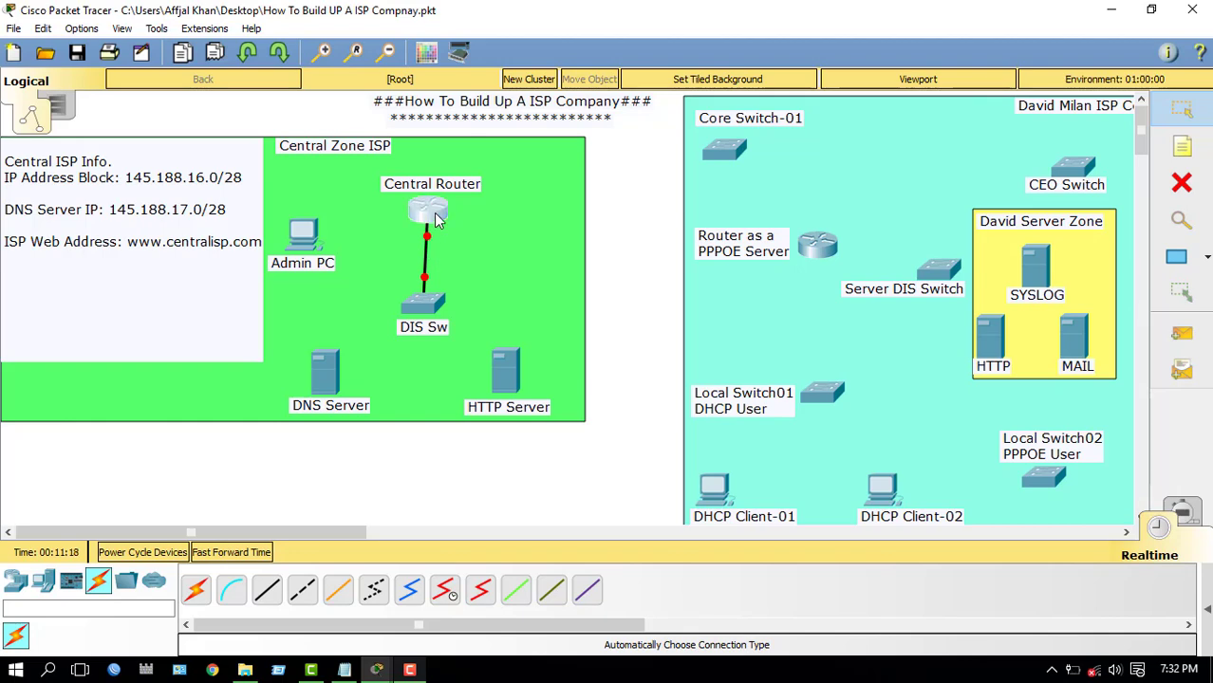
Reopen the Central Router and return to its CLI.
left_click(432, 213)
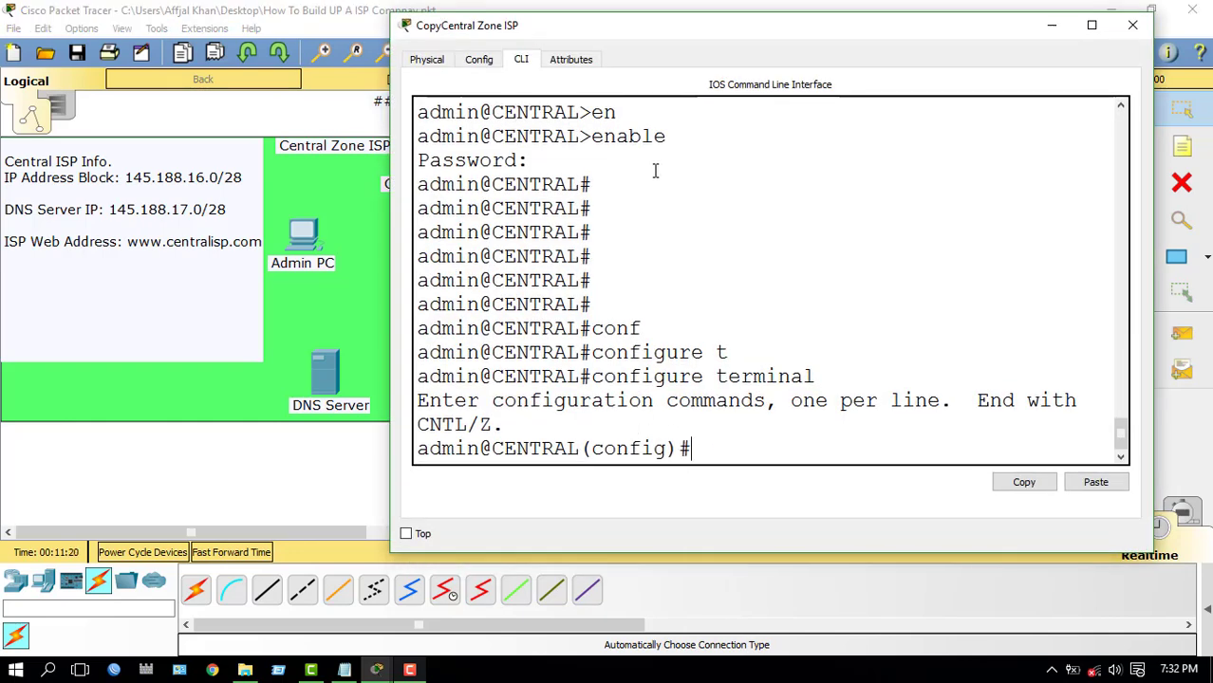
left_click_drag(654, 34, 745, 37)
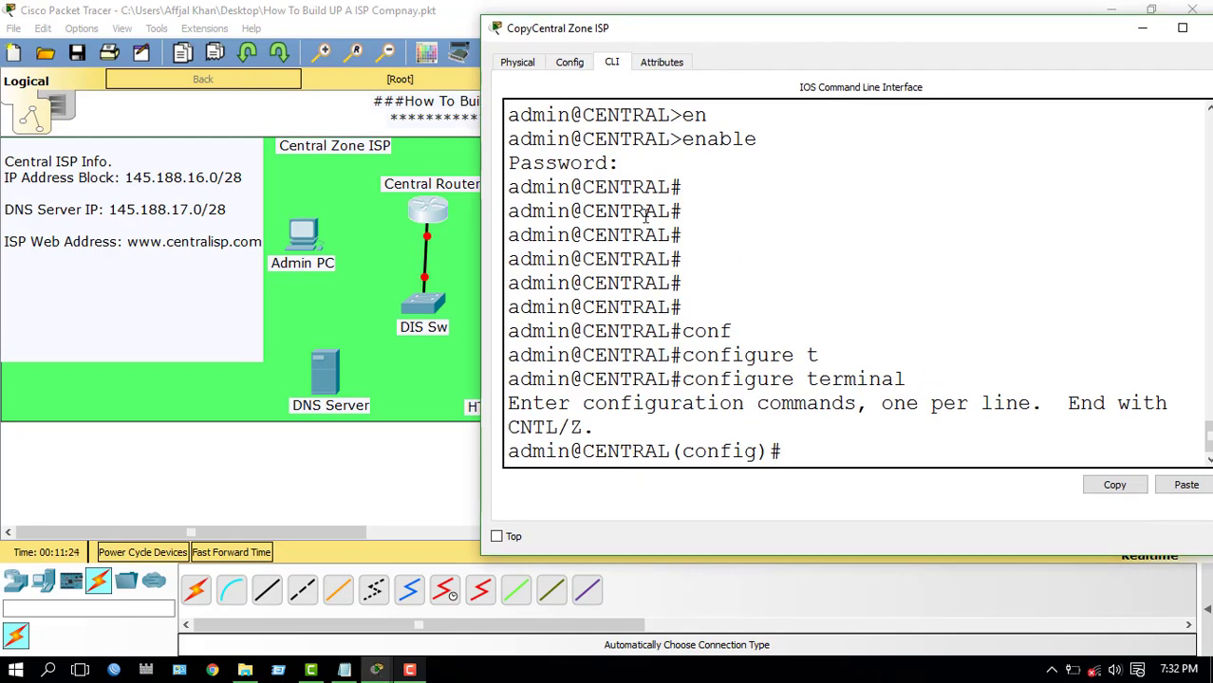
left_click(569, 61)
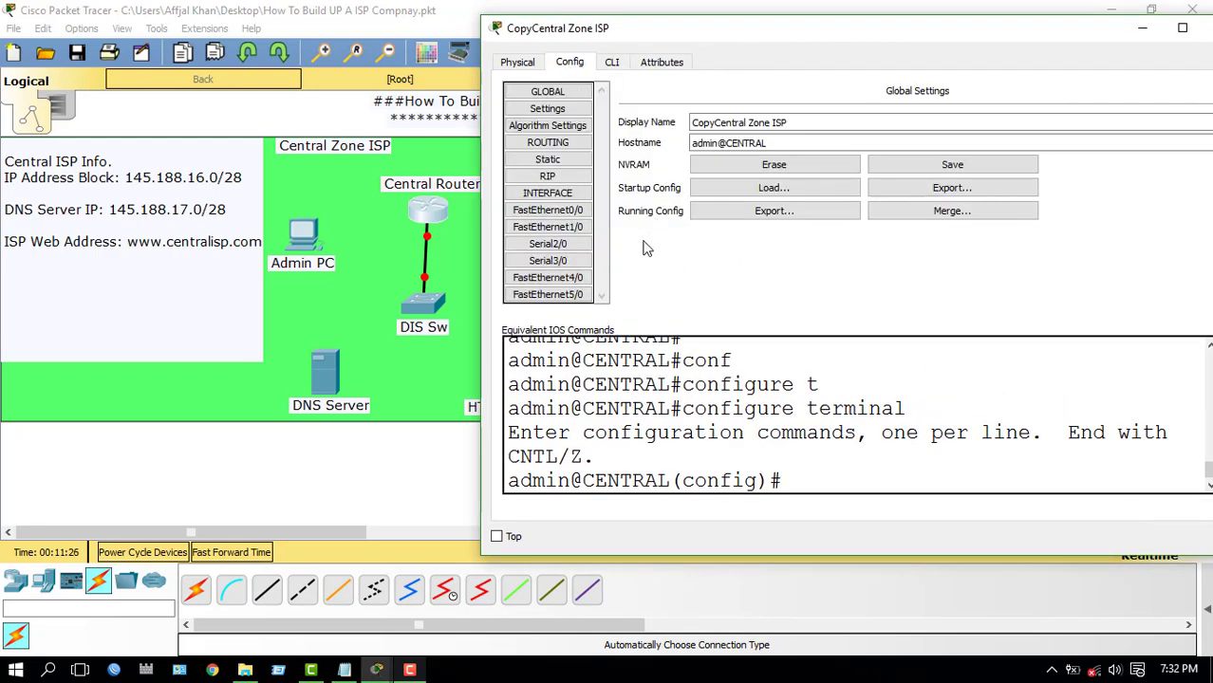
left_click(611, 61)
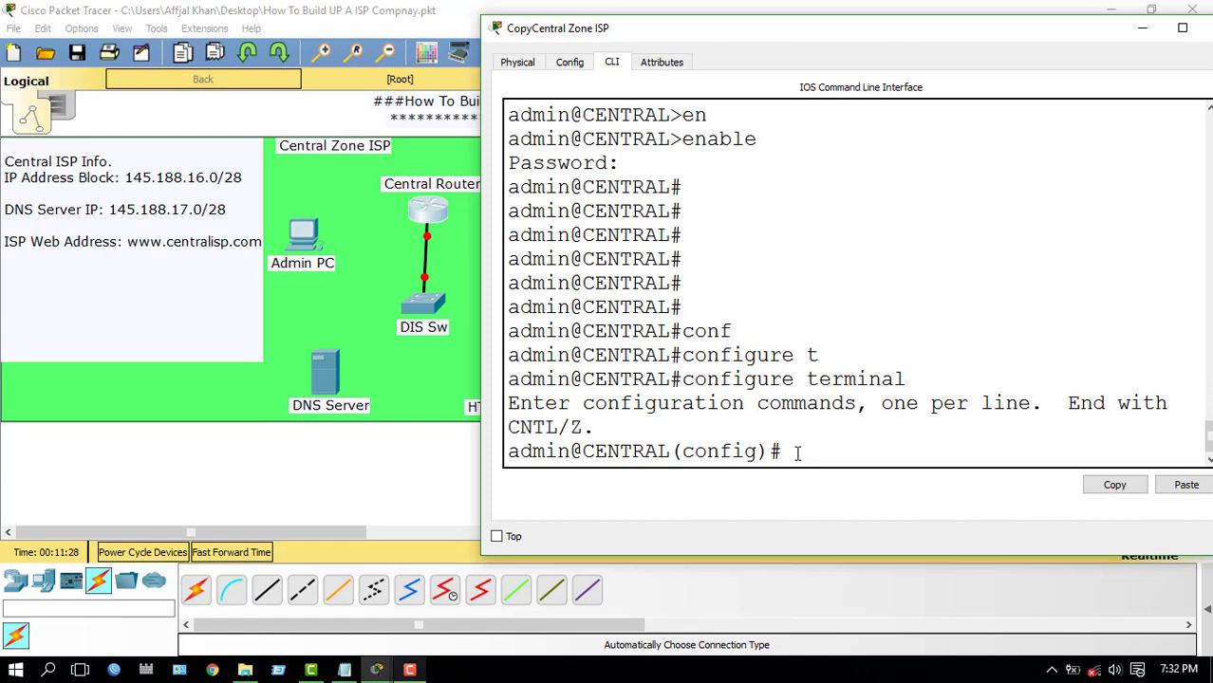
Enter interface configuration for FastEthernet0/0.
type("int")
key("Tab")
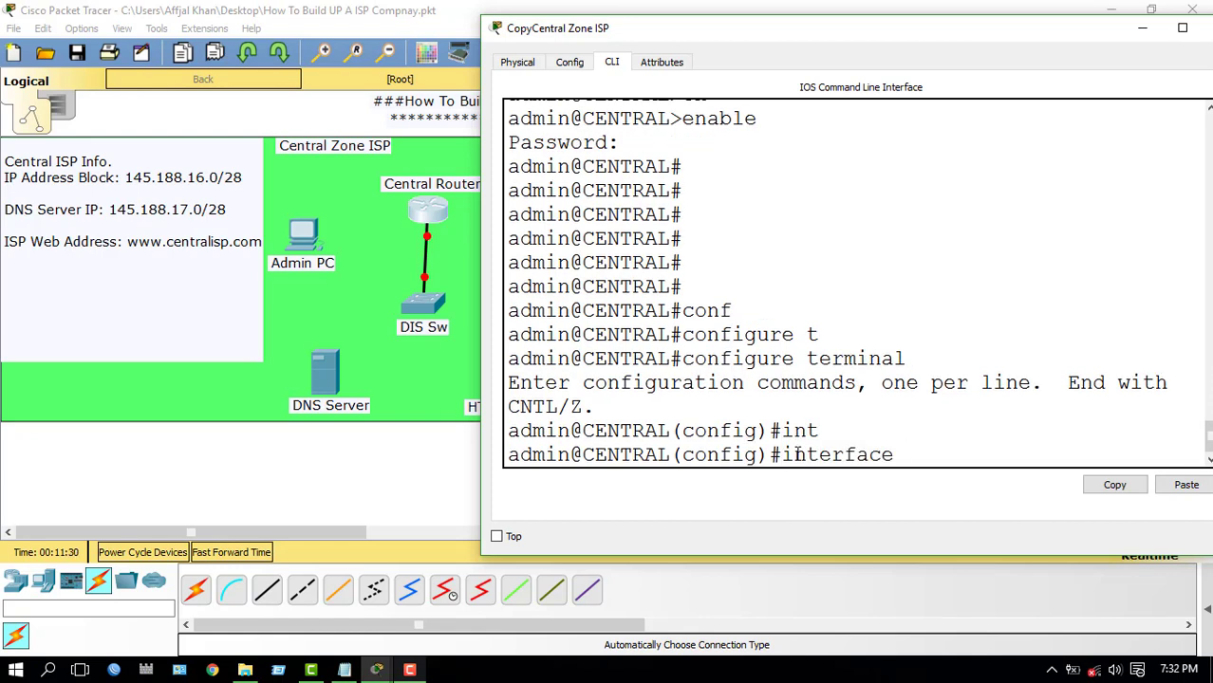
type("fas")
key("Tab")
type("0/0")
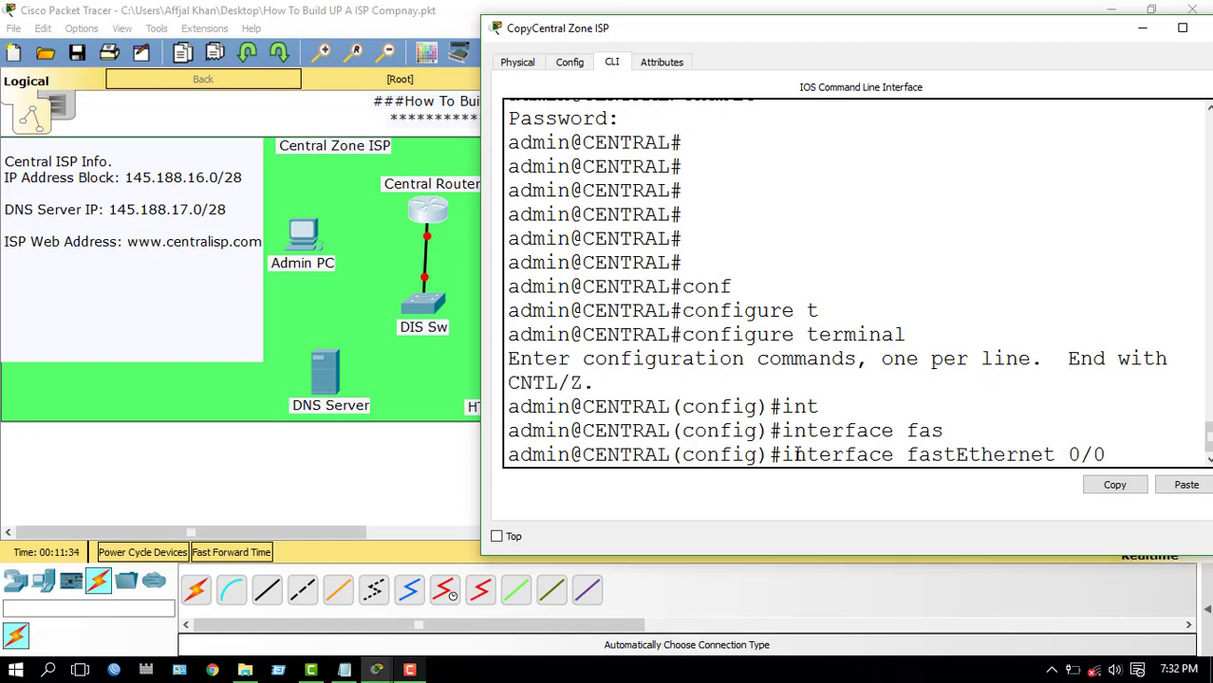
key("Return")
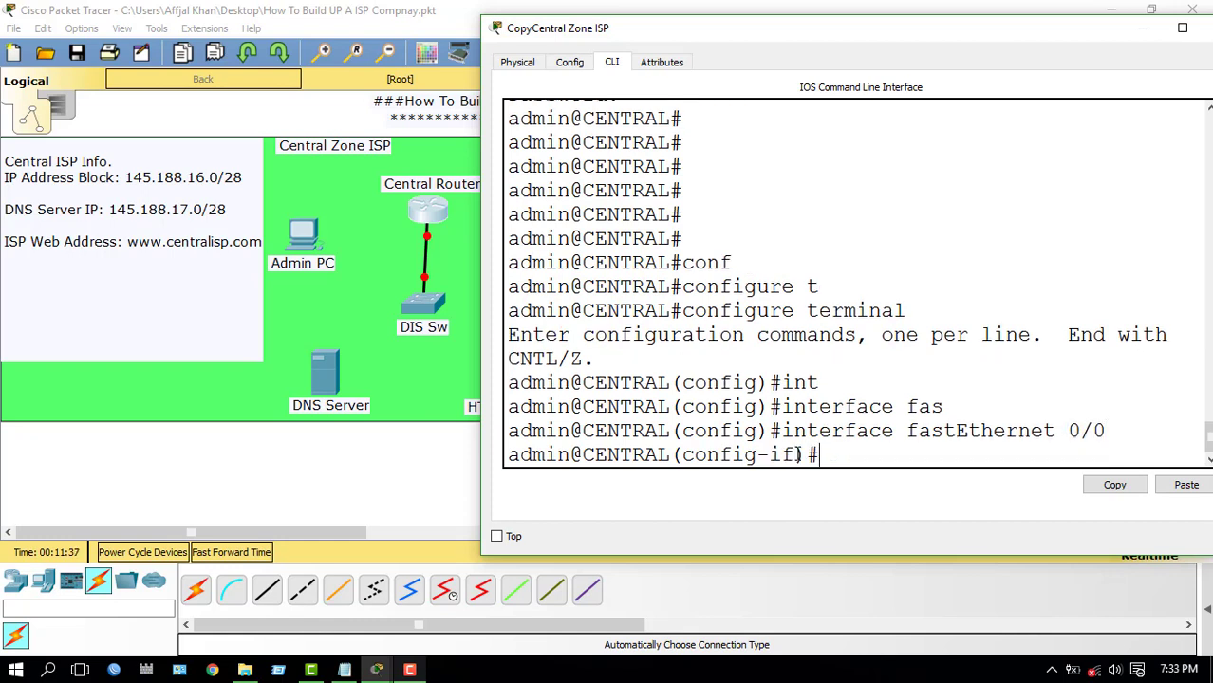
Assign IP address 145.188.16.1 with mask 255.255.255.240.
type("ip ad")
key("Tab")
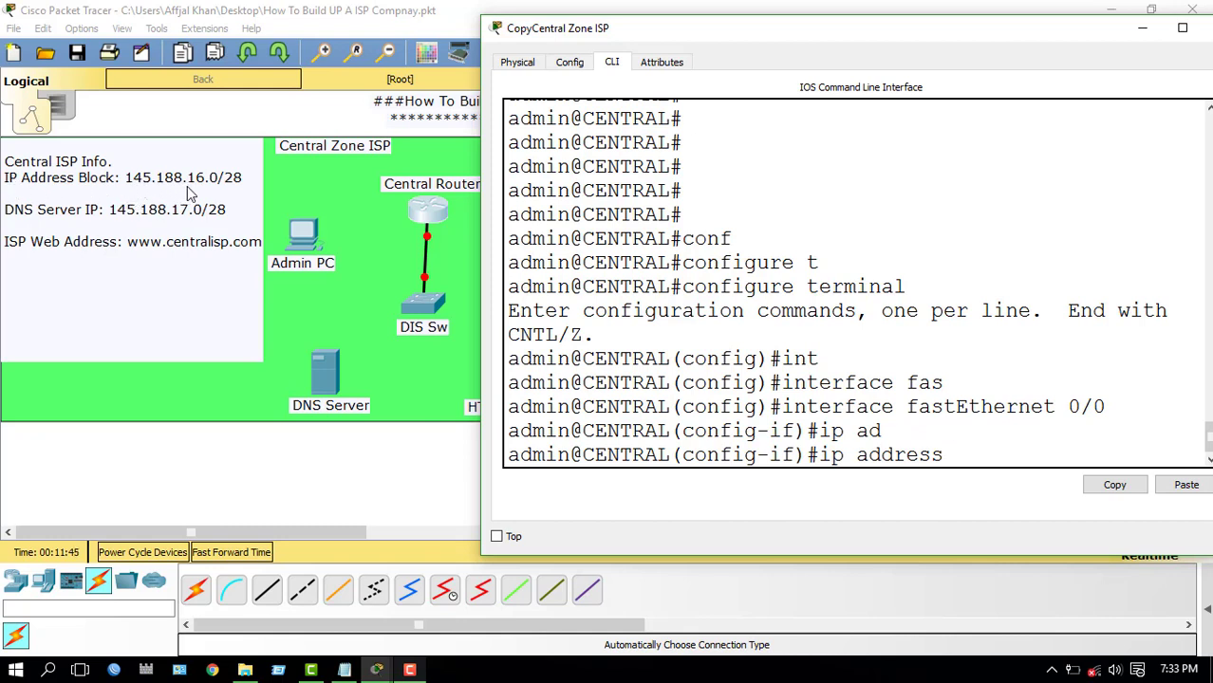
type("145.188.16.1")
left_click_drag(664, 29, 469, 28)
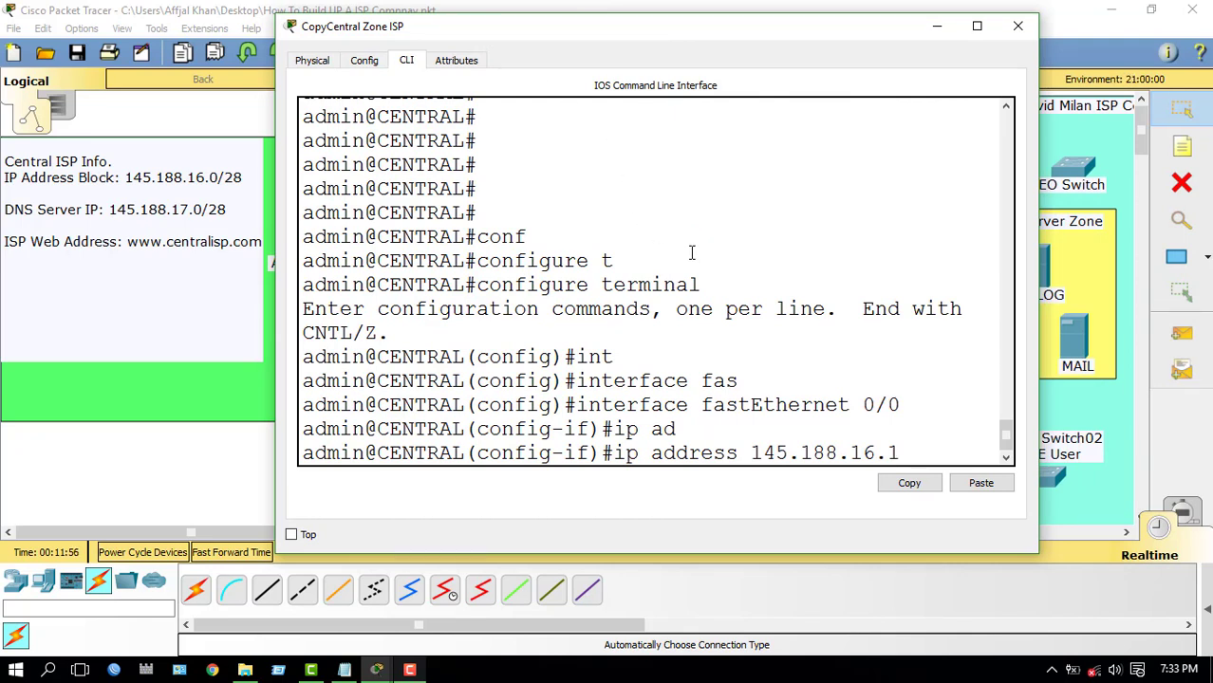
left_click_drag(1039, 311, 1128, 304)
type("255.255.255.")
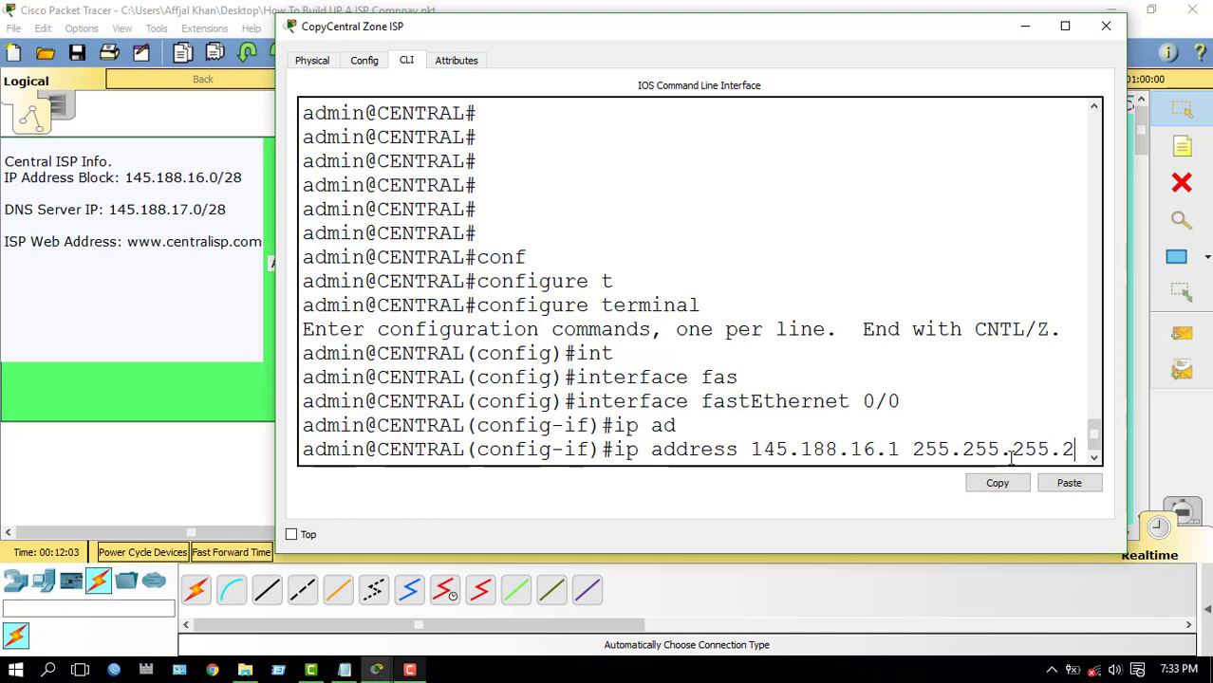
type("240")
key("Return")
Bring FastEthernet0/0 up with no shutdown.
type("no shut")
key("Tab")
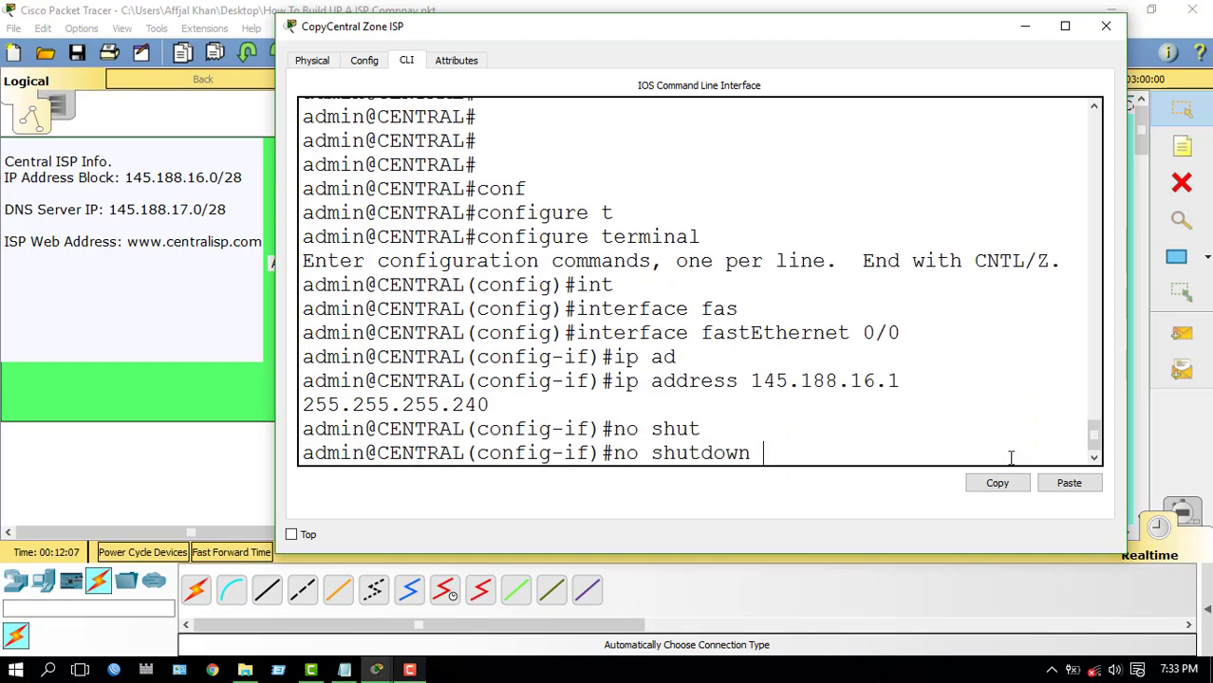
left_click_drag(570, 35, 751, 44)
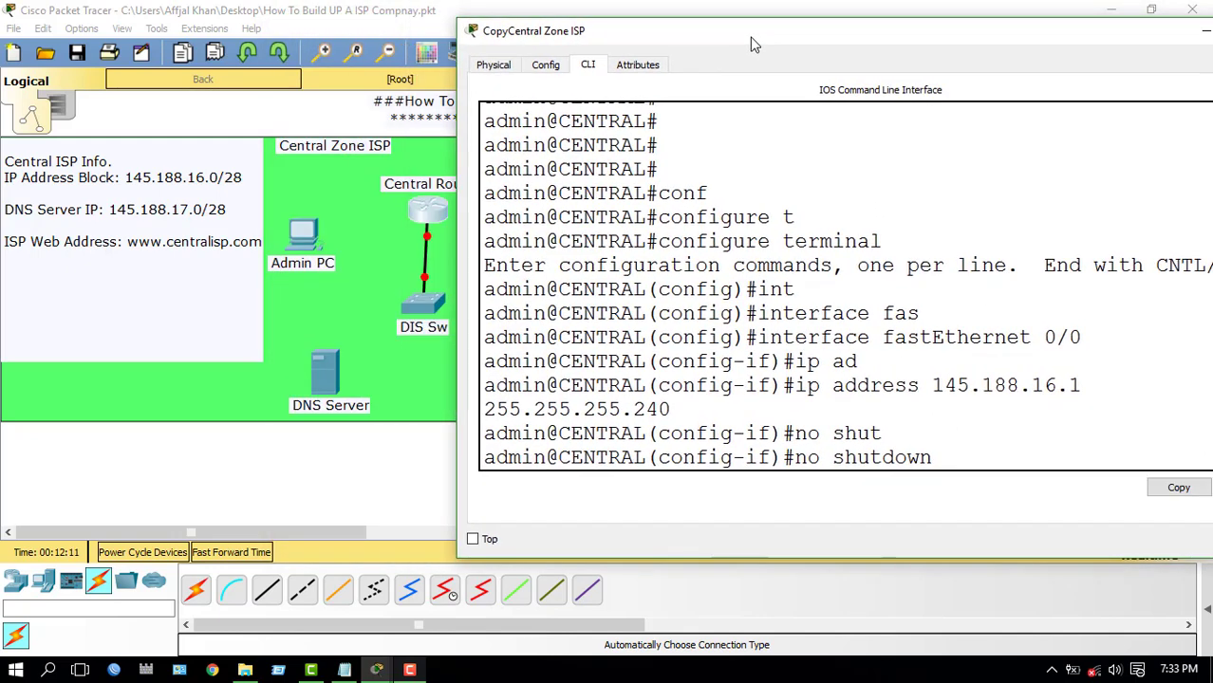
key("Return")
key("Return")
key("Return")
key("Return")
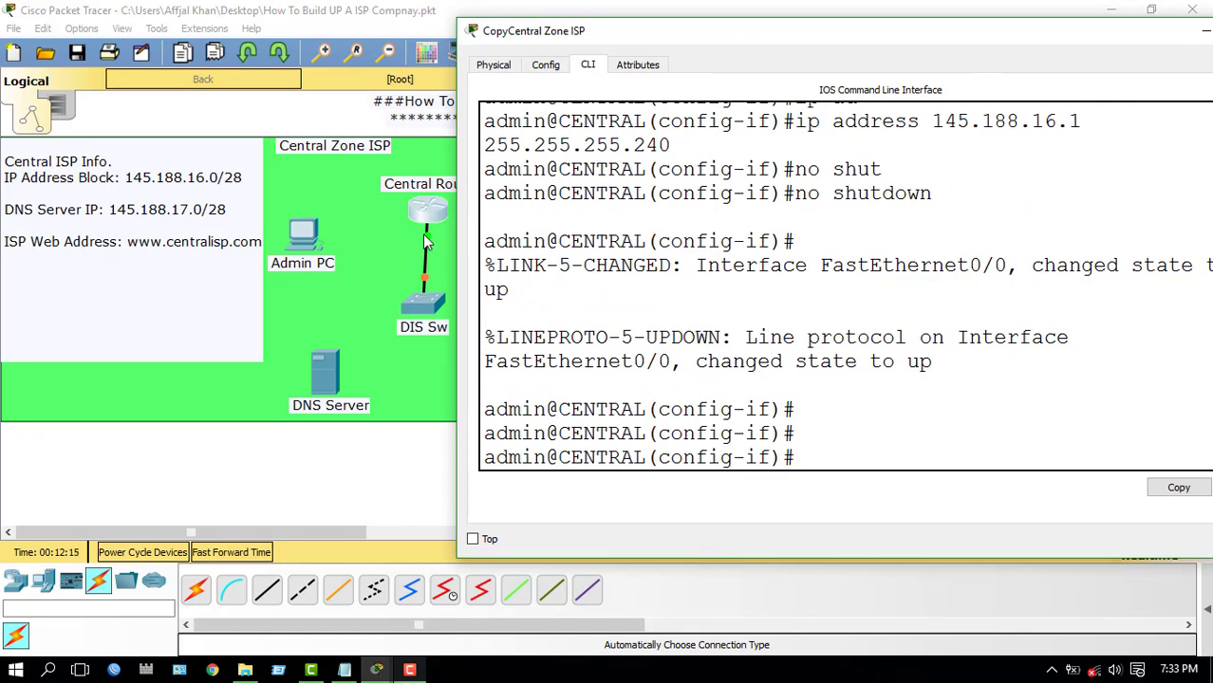
Exit interface configuration mode and minimize the router window.
type("exit")
key("Return")
key("Return")
key("Return")
key("Return")
key("Return")
key("Return")
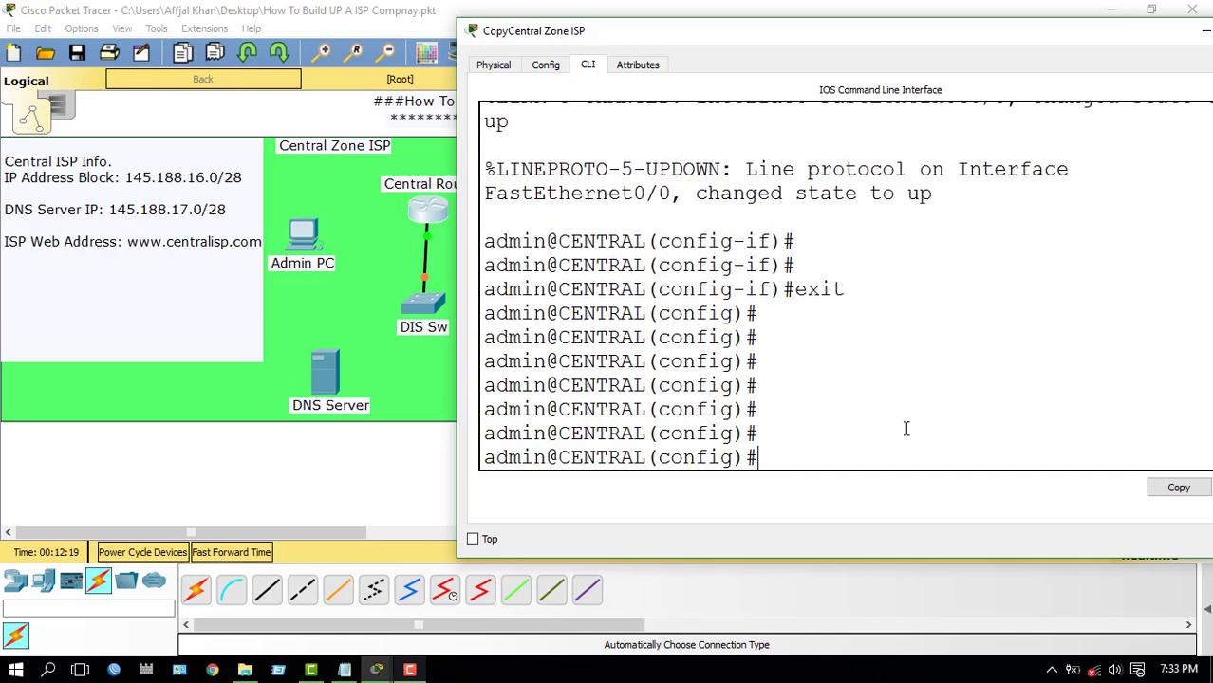
left_click_drag(833, 33, 726, 31)
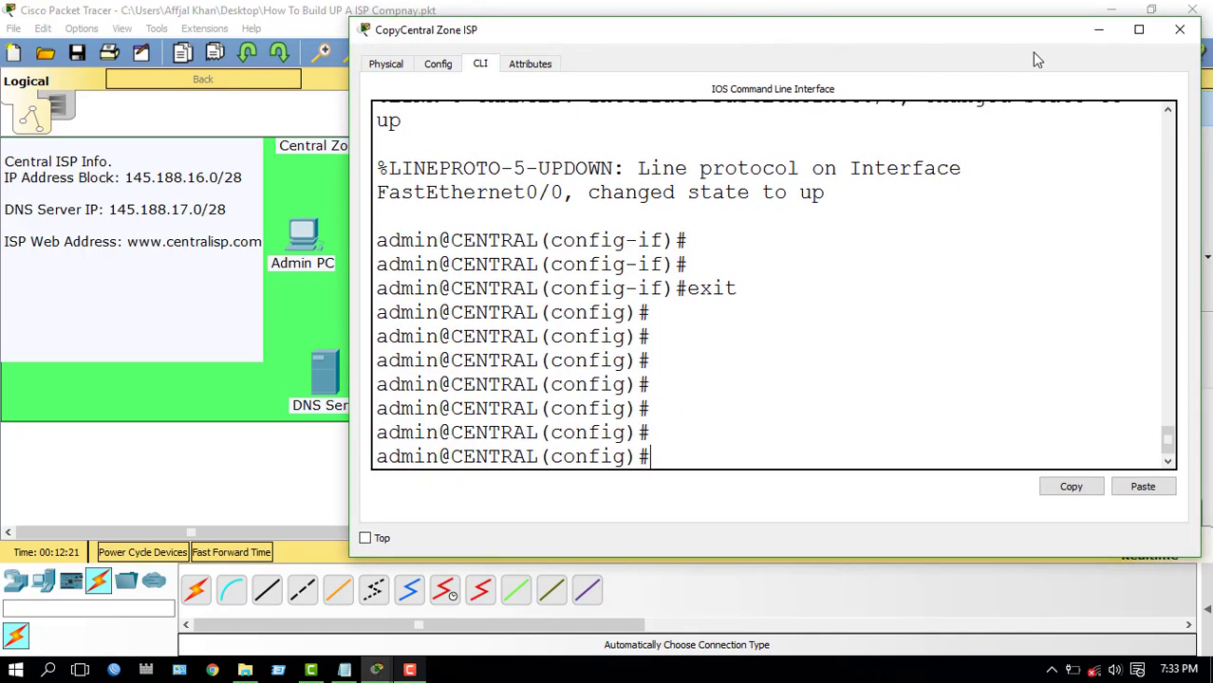
left_click(1098, 30)
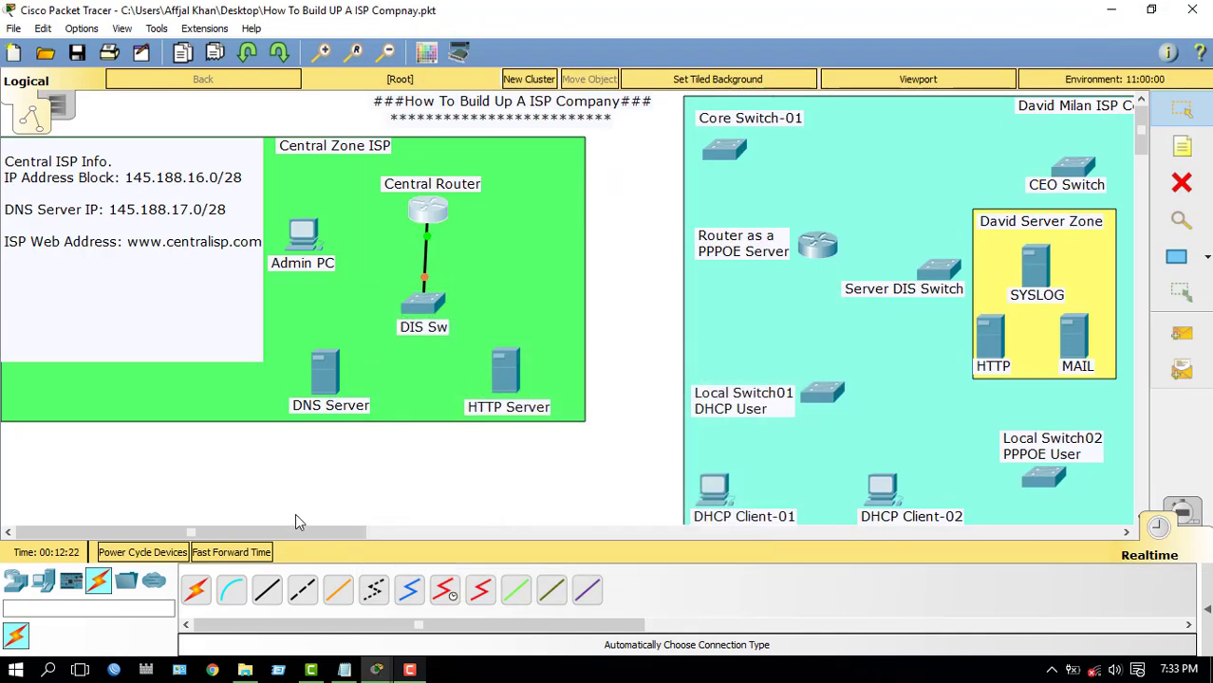
Cable the Central Router to the DNS Server automatically, then reopen the router's CLI.
left_click(194, 589)
left_click(427, 213)
left_click(328, 368)
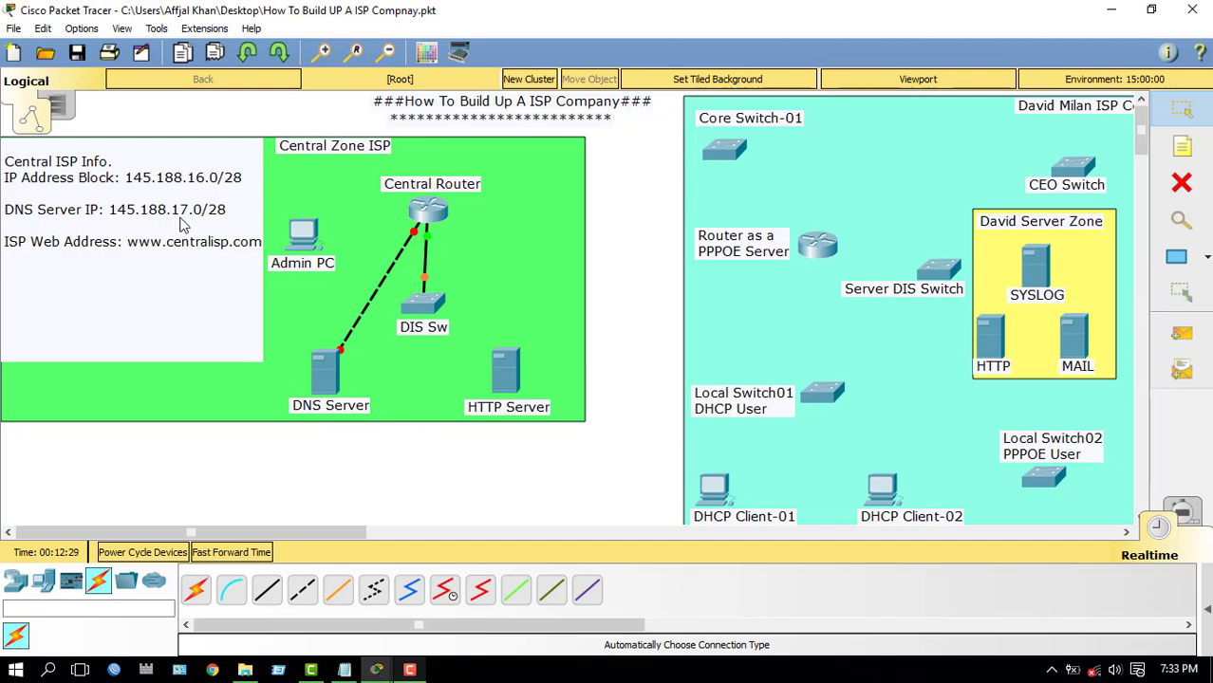
left_click(422, 222)
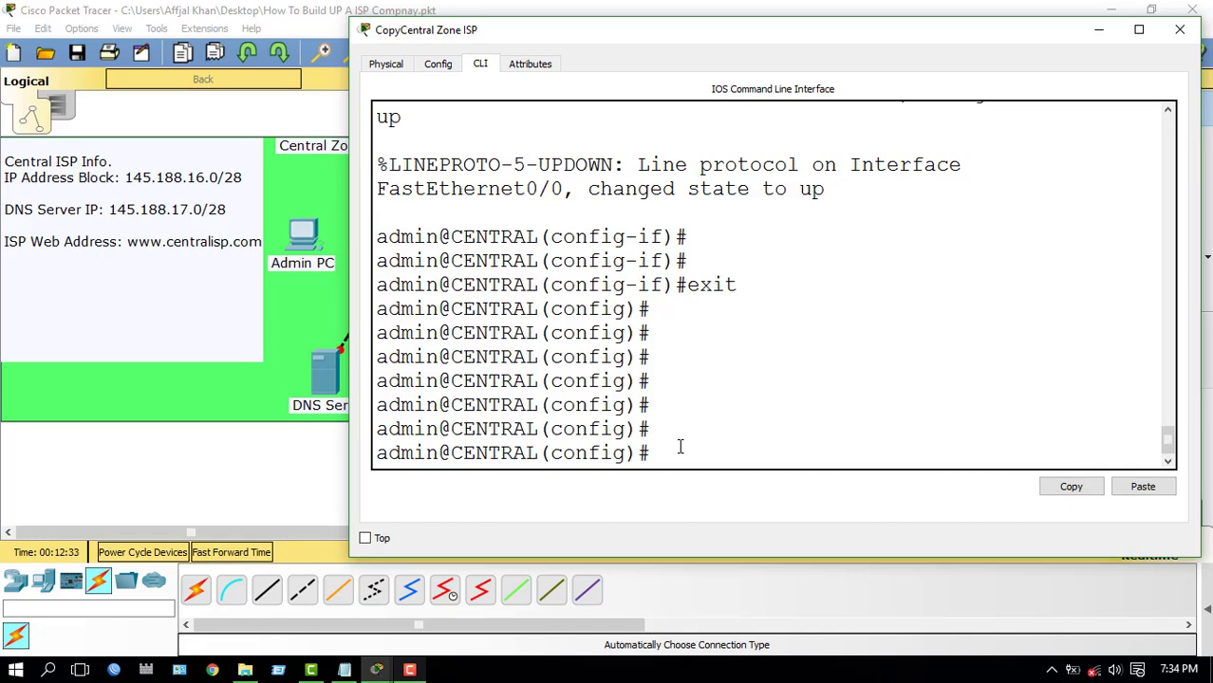
Enter interface configuration mode for FastEthernet1/0 on the Central router.
type("int")
key("Tab")
type("fas")
key("Tab")
type("18")
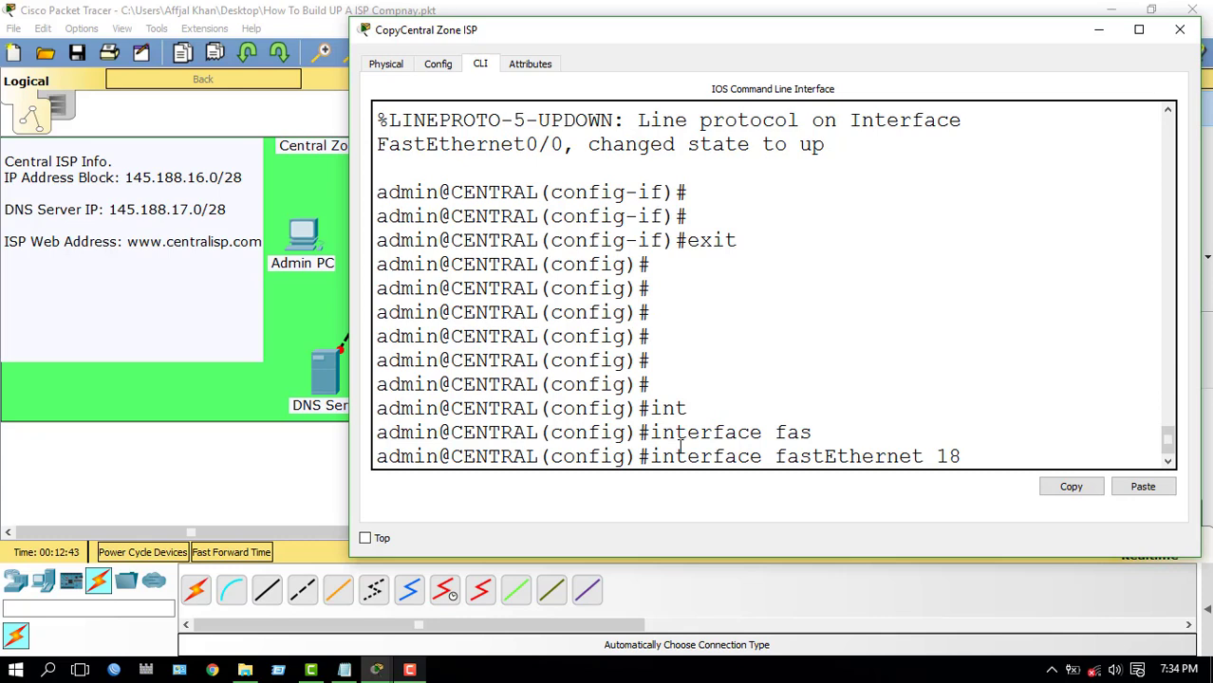
key("BackSpace")
type("/0")
key("Return")
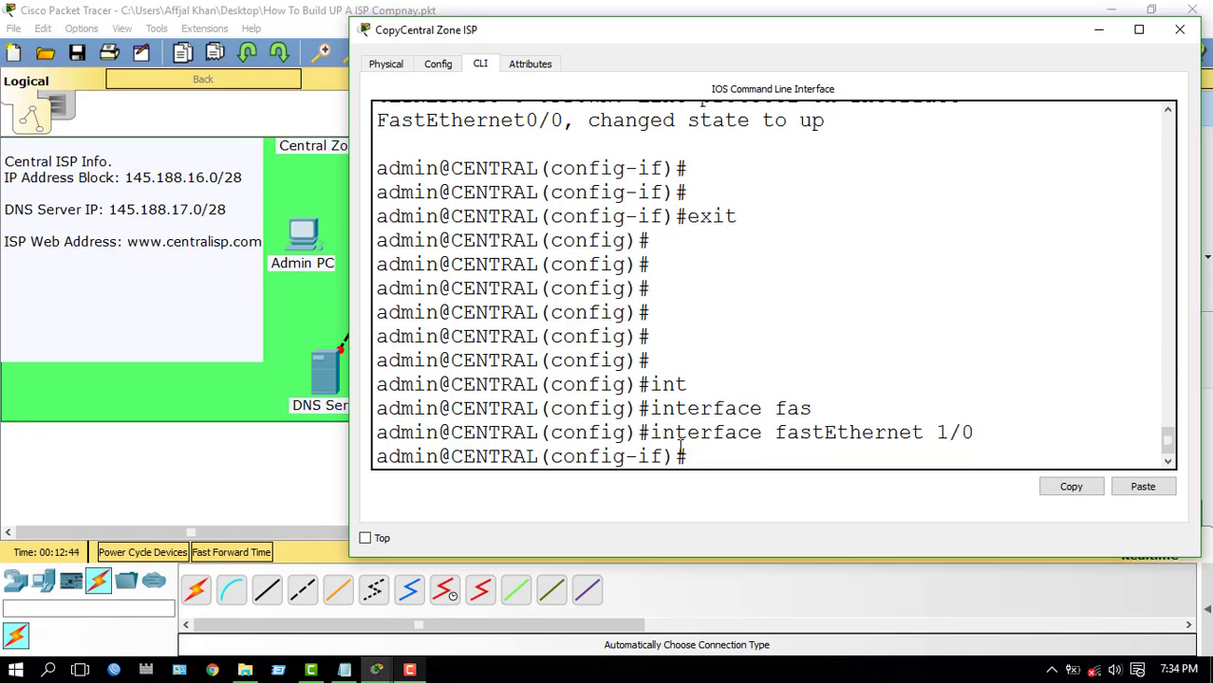
Assign FastEthernet1/0 the address 145.188.17.1 with mask 255.255.255.240.
type("ipadd")
key("Tab")
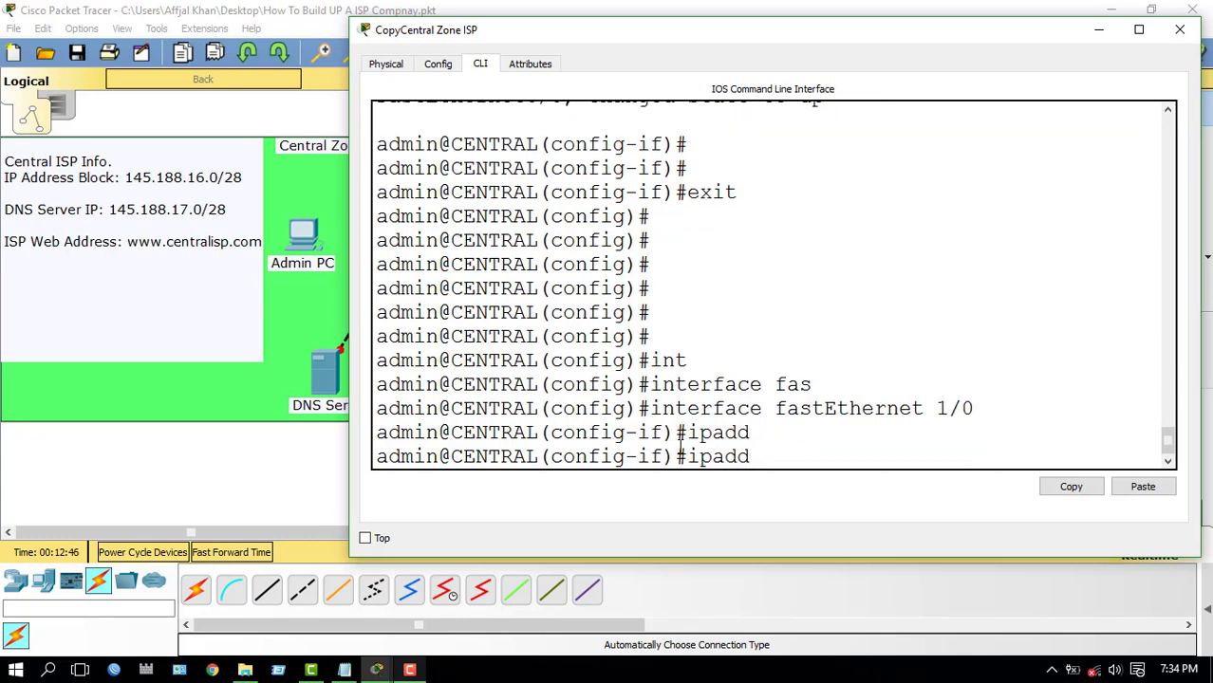
key("BackSpace")
key("BackSpace")
key("BackSpace")
type("add")
key("Tab")
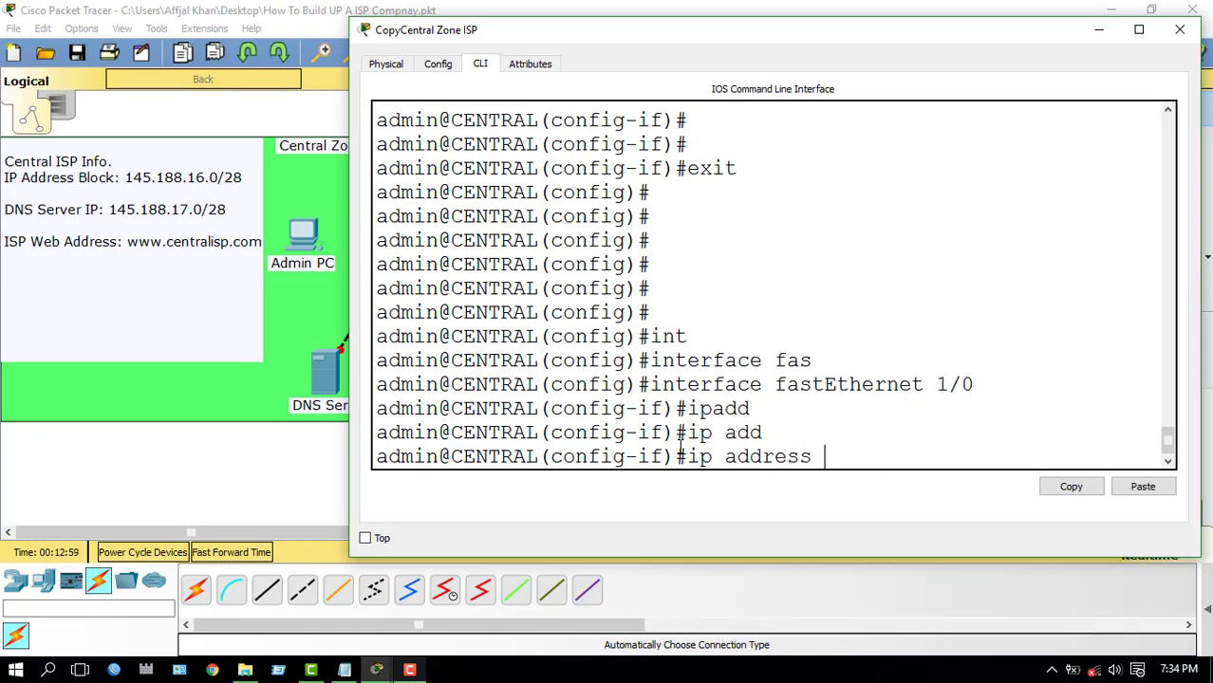
type("145.188.17.")
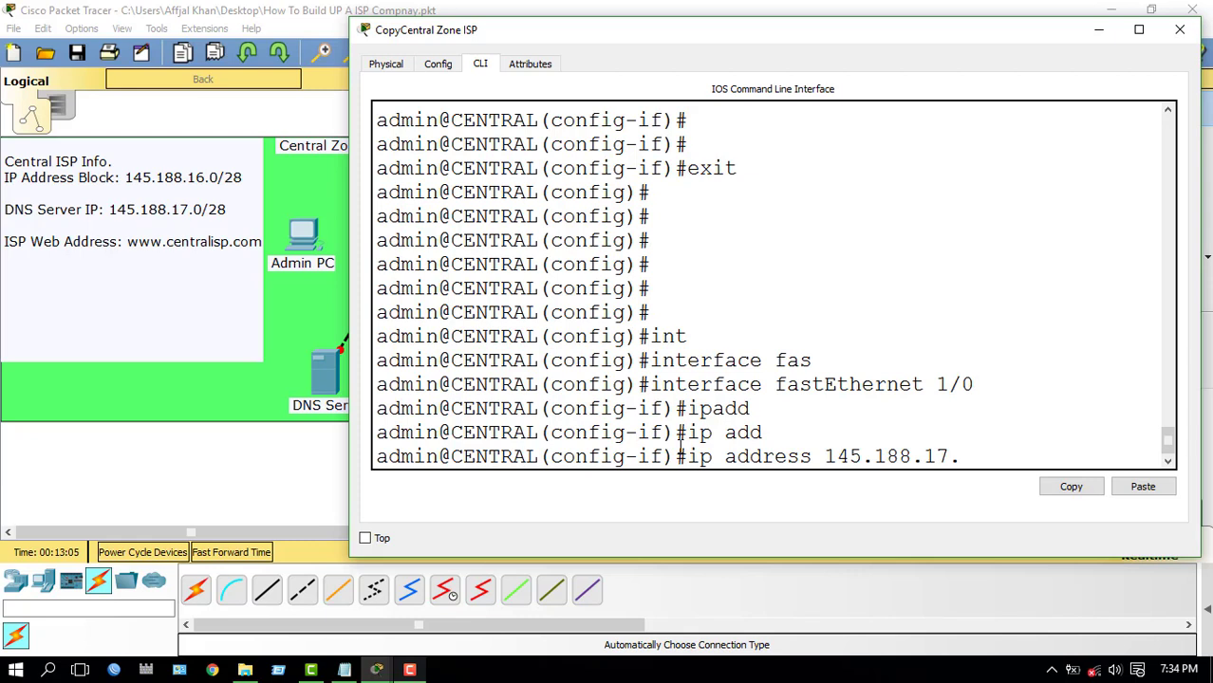
type("1 255.255.255.240")
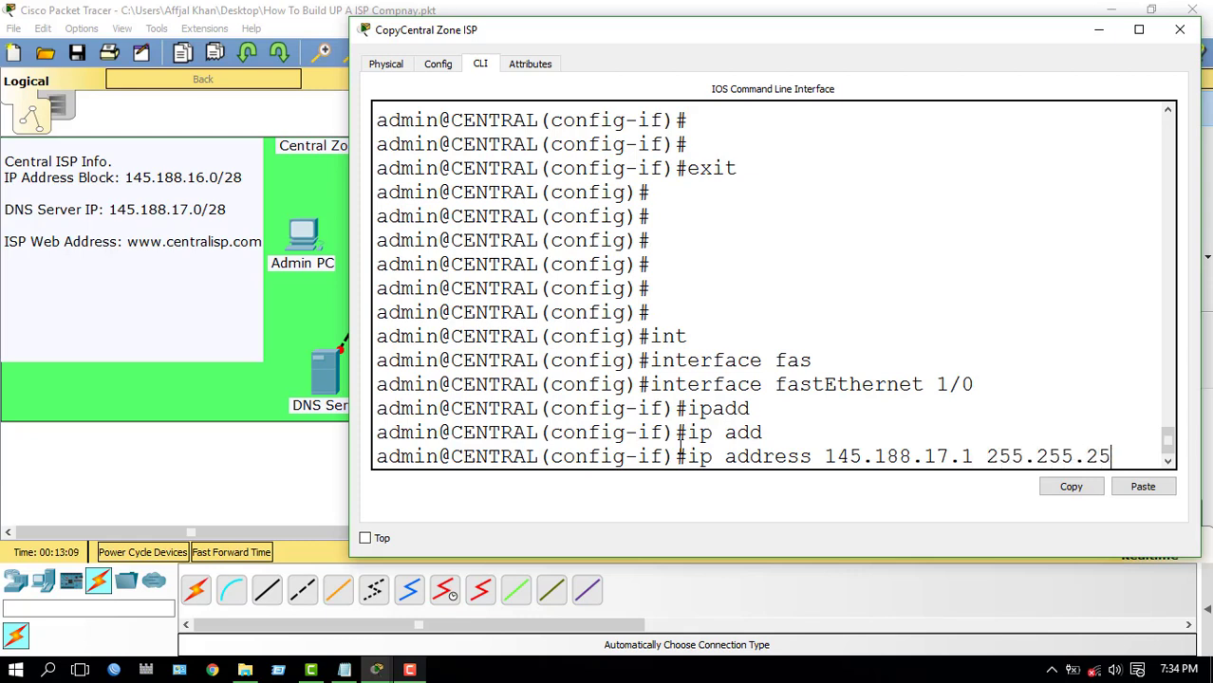
key("Return")
Enable the interface with no shutdown, then exit twice back to privileged EXEC.
type("no shut")
key("Tab")
key("Return")
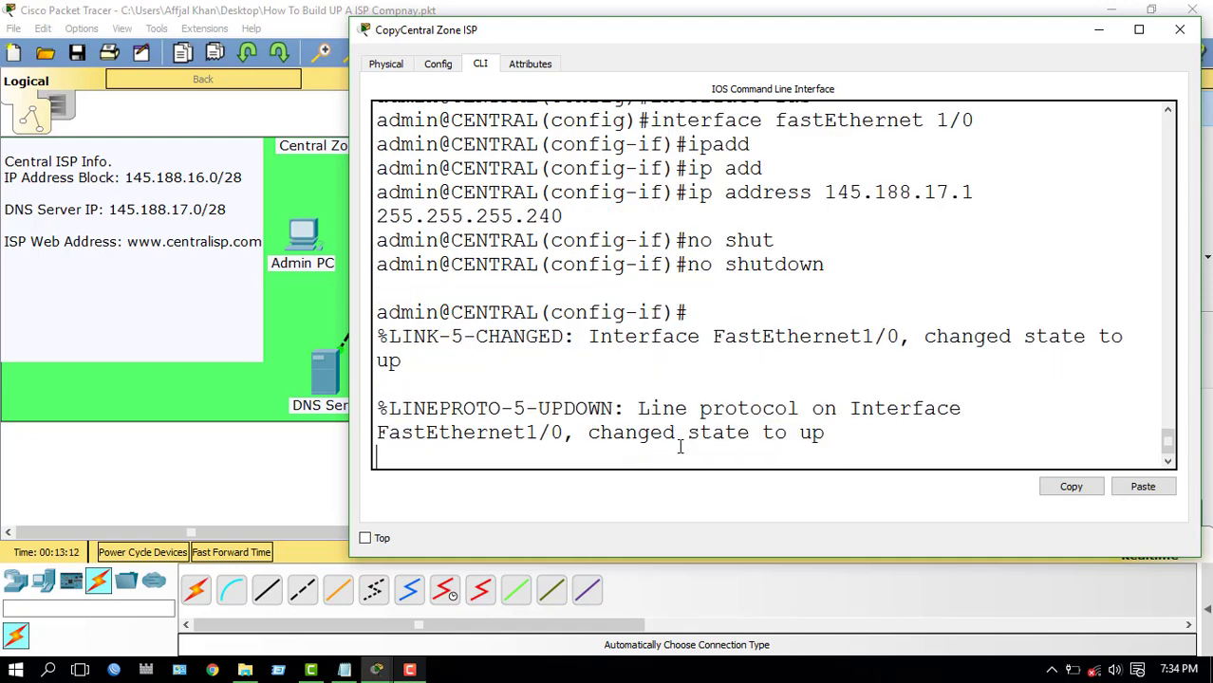
key("Return")
key("Return")
key("Return")
key("Return")
key("Return")
key("Return")
key("Return")
key("Return")
key("Return")
key("Return")
type("ex")
key("Return")
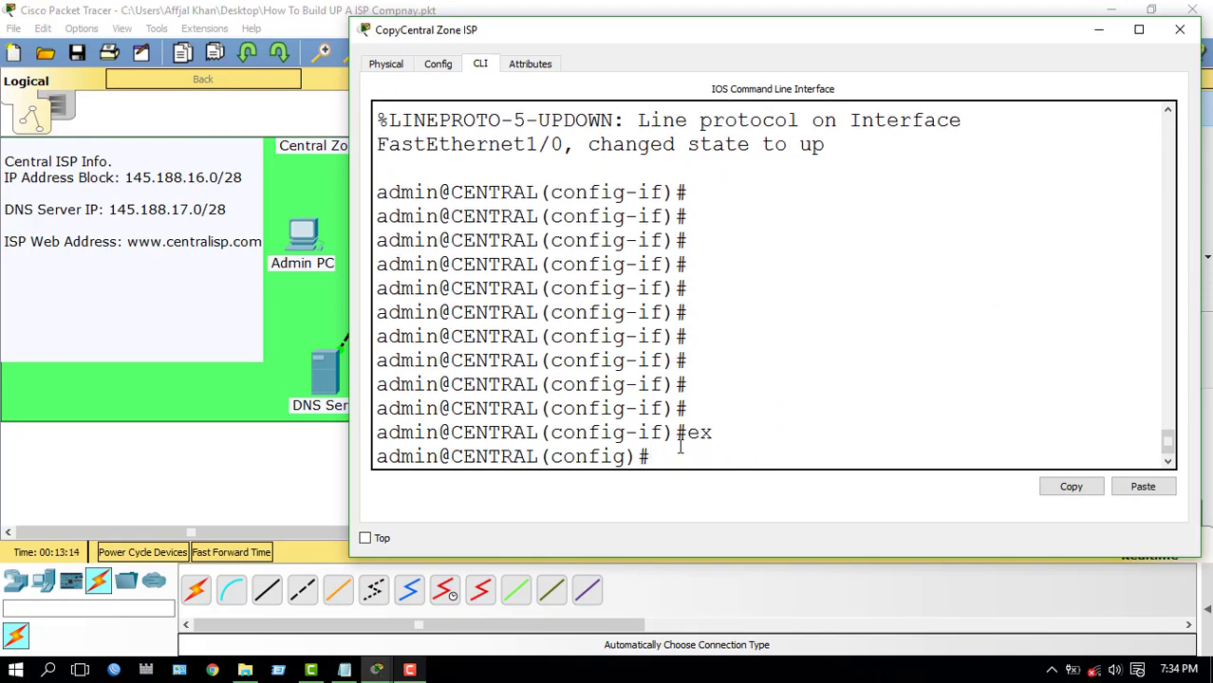
key("Return")
key("Return")
key("Return")
key("Return")
key("Return")
key("Return")
key("Return")
key("Return")
key("Return")
key("Return")
key("Return")
key("Return")
key("Return")
type("ex")
key("Return")
key("Return")
key("Return")
key("Return")
key("Return")
key("Return")
key("Return")
key("Return")
key("Return")
key("Return")
key("Return")
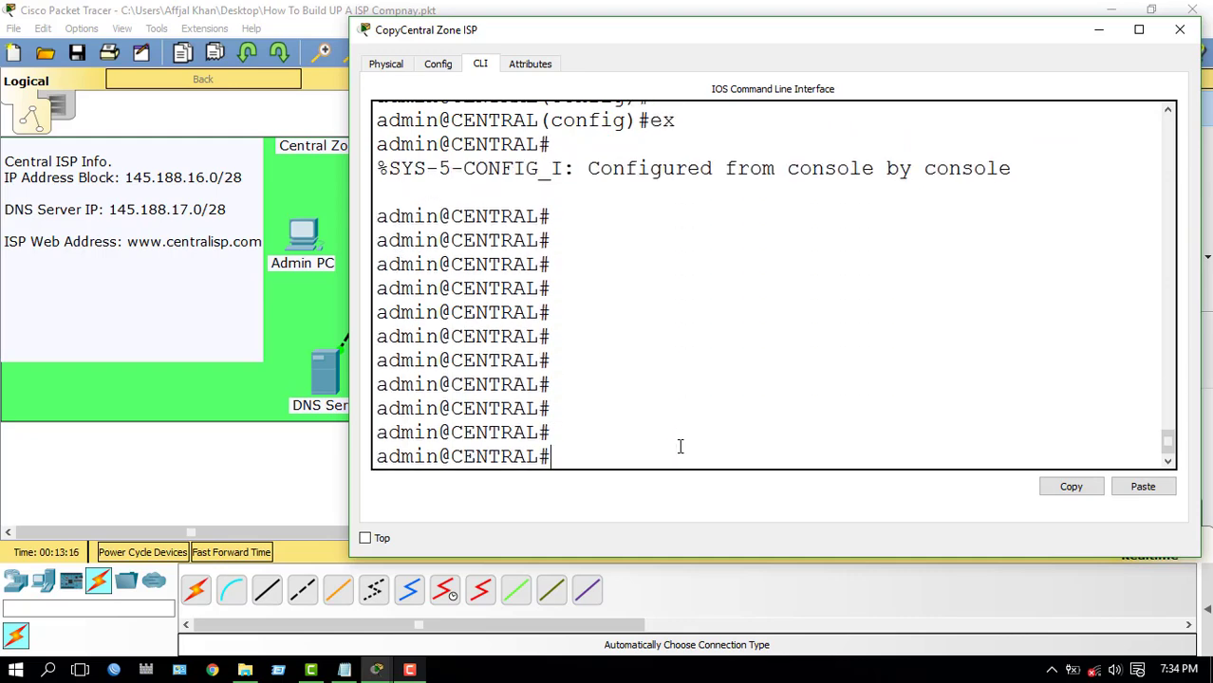
key("Return")
key("Return")
key("Return")
Run copy running-config startup-config on the Central router and accept the default destination filename.
left_click_drag(644, 27, 719, 14)
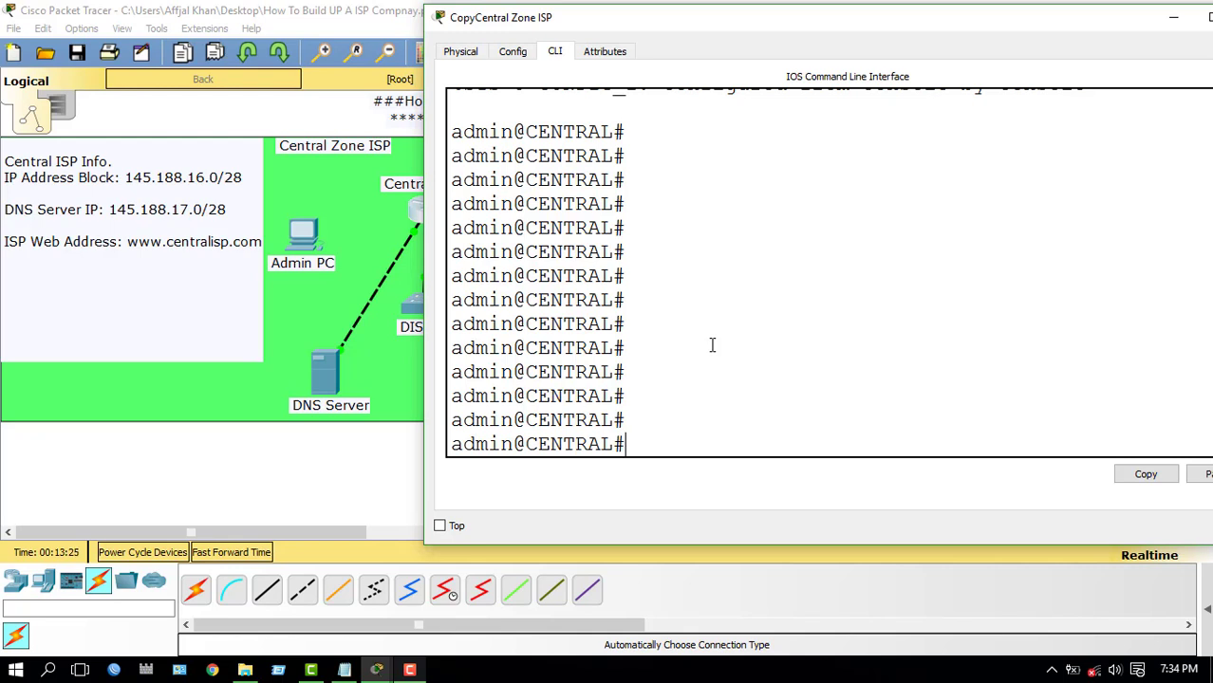
type("copy")
key("Tab")
type("run")
key("Tab")
type("stra")
key("Tab")
key("Tab")
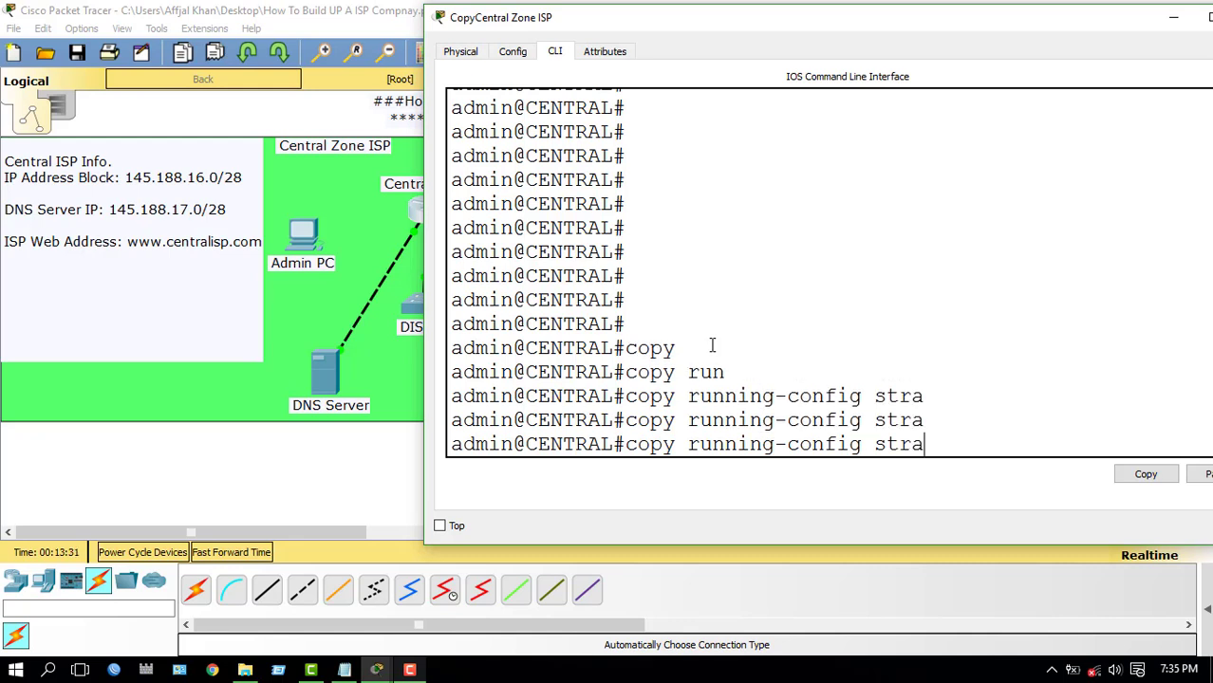
key("BackSpace")
key("BackSpace")
type("ar")
key("Tab")
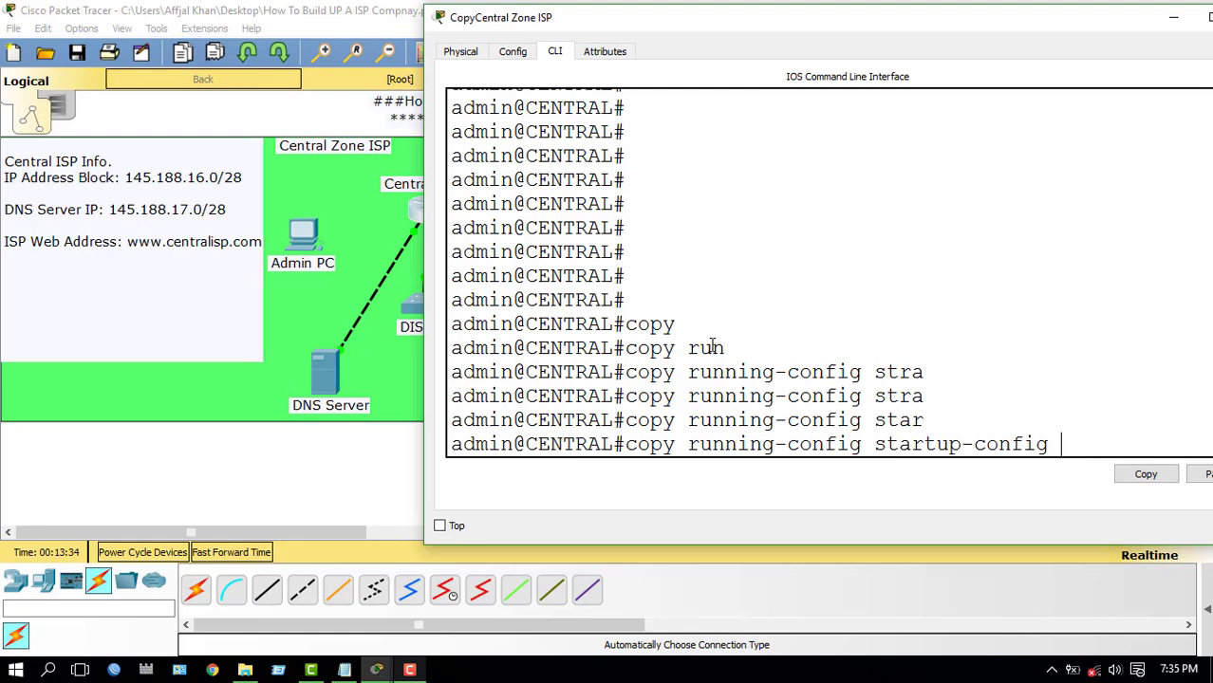
key("Return")
key("Return")
key("Return")
key("Return")
key("Return")
key("Return")
key("Return")
key("Return")
key("Return")
key("Return")
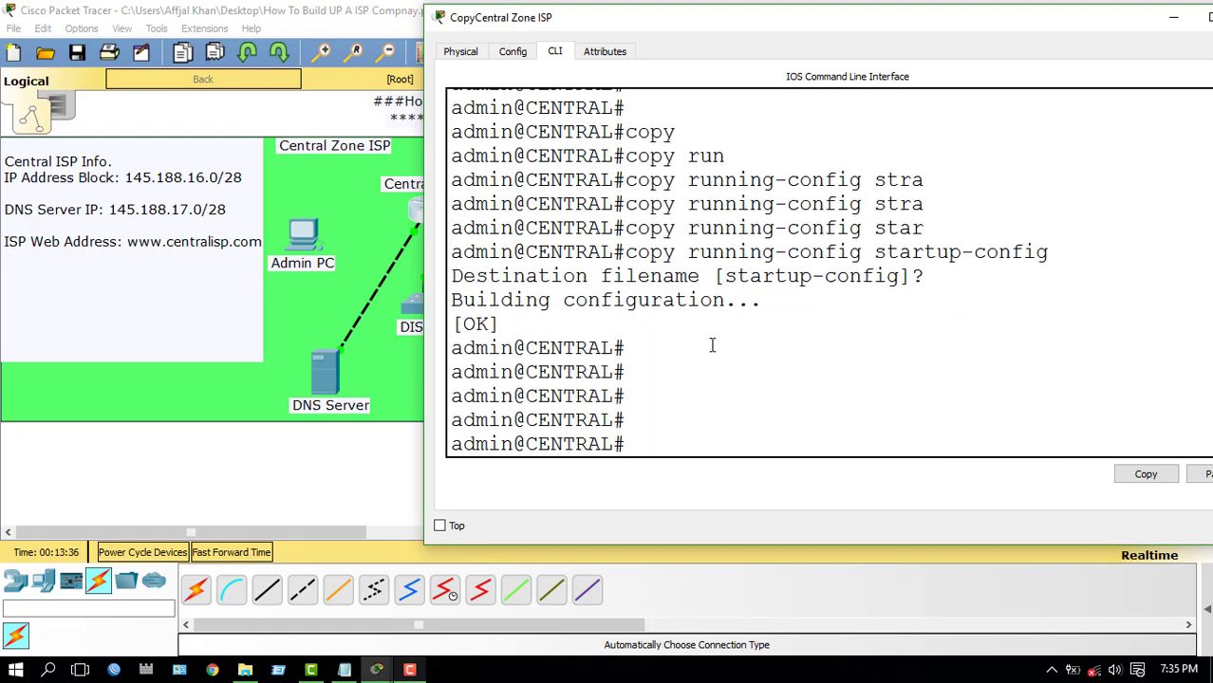
key("Return")
key("Return")
key("Return")
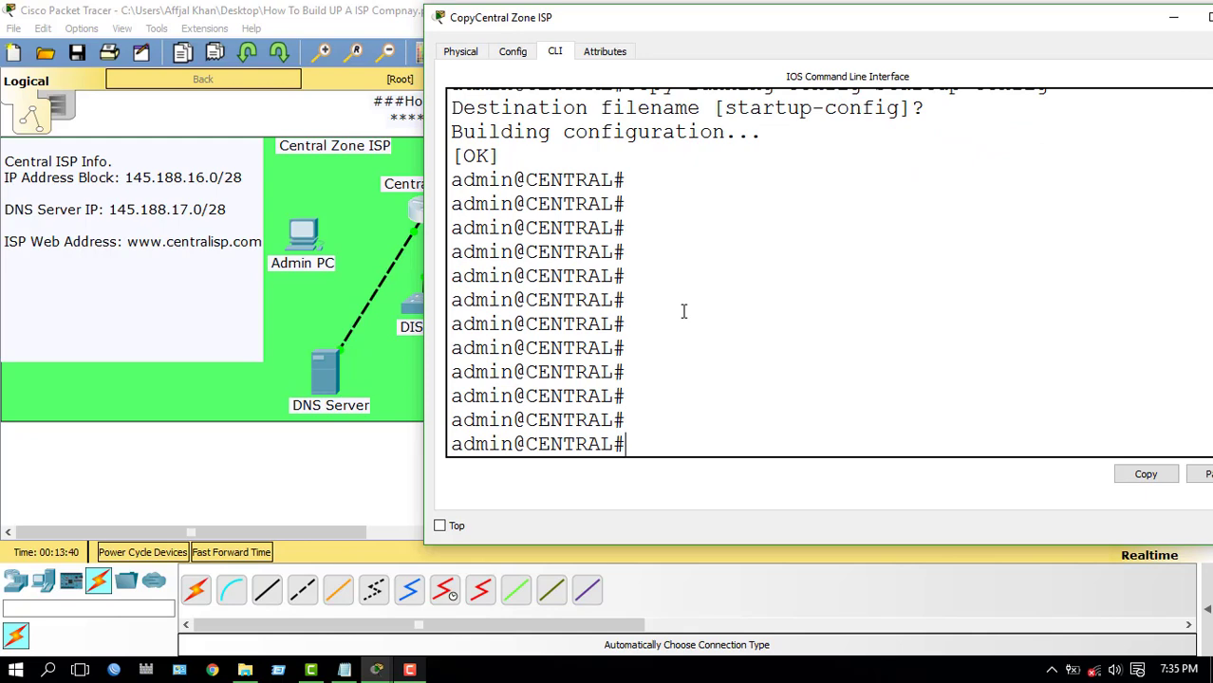
left_click_drag(709, 32, 419, 38)
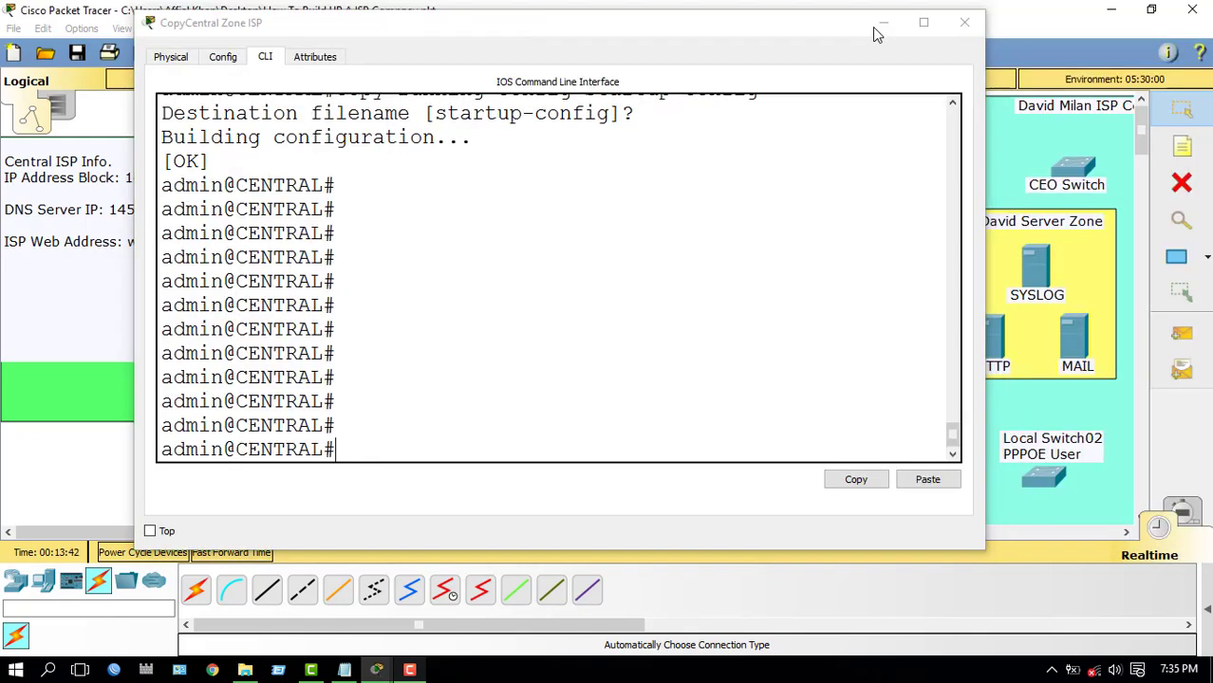
Bring up the DNS Server's Desktop IP Configuration settings.
left_click(878, 32)
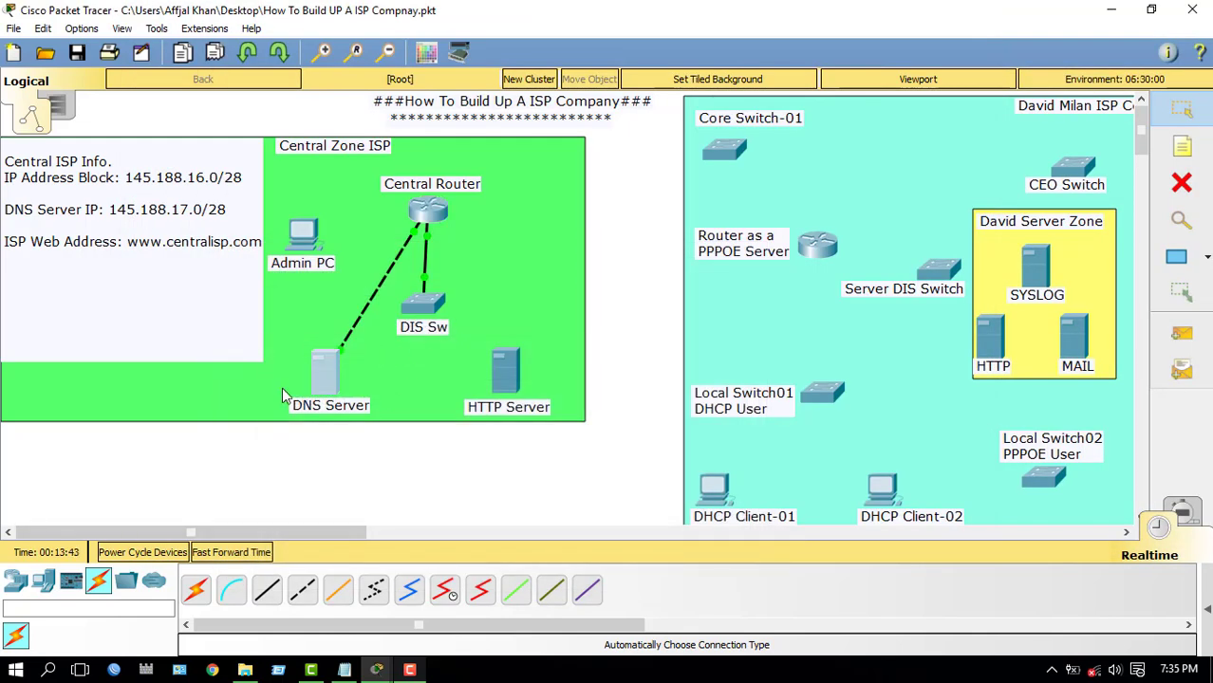
left_click(324, 370)
left_click(432, 162)
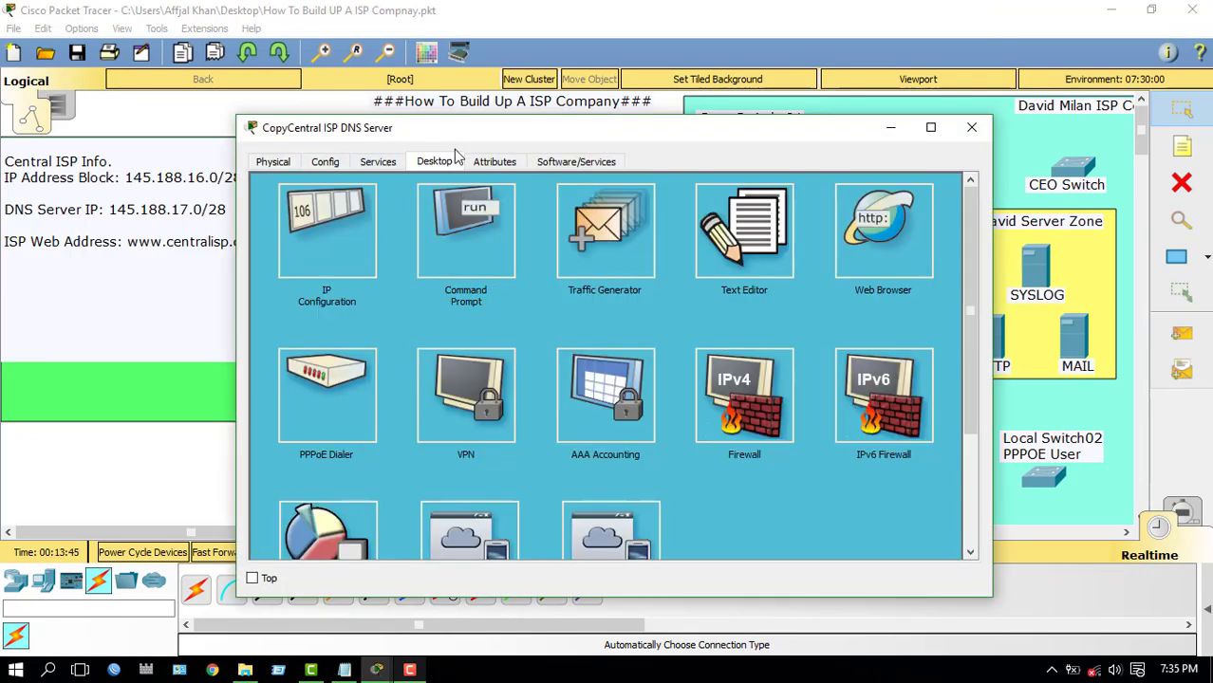
left_click_drag(652, 135, 950, 90)
left_click(624, 188)
Enter static IP 145.188.17.2 with subnet mask 255.255.255.240 on the DNS Server.
left_click(831, 244)
type("145.")
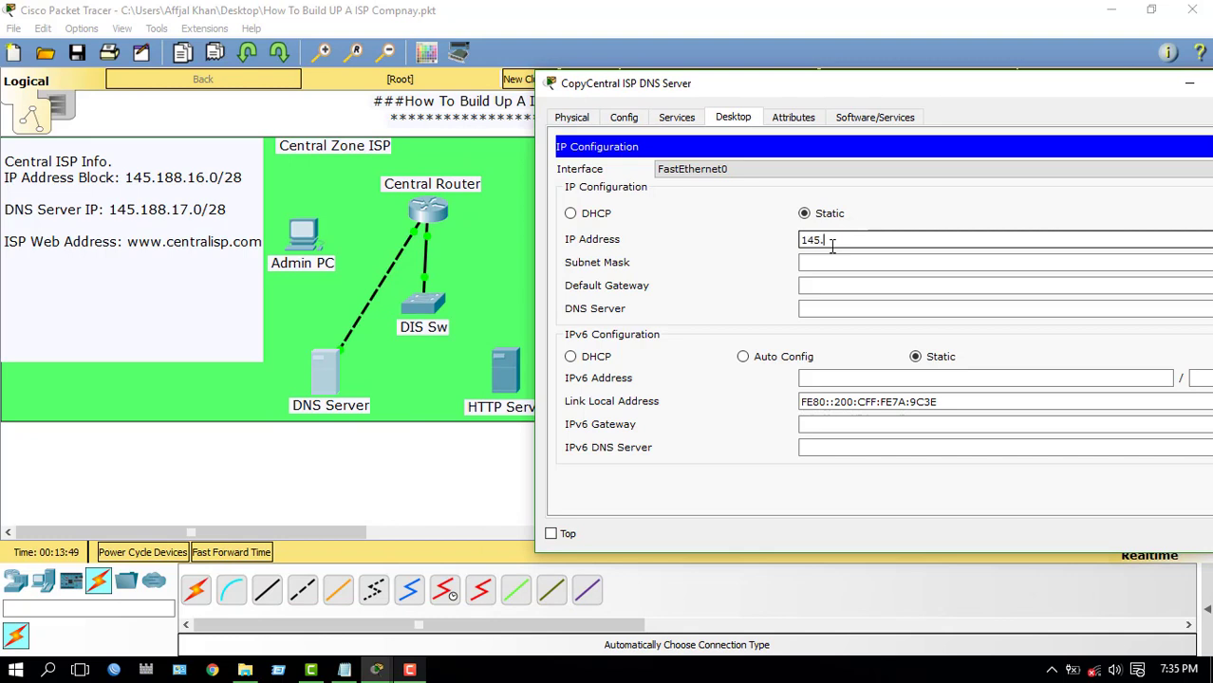
type("188.")
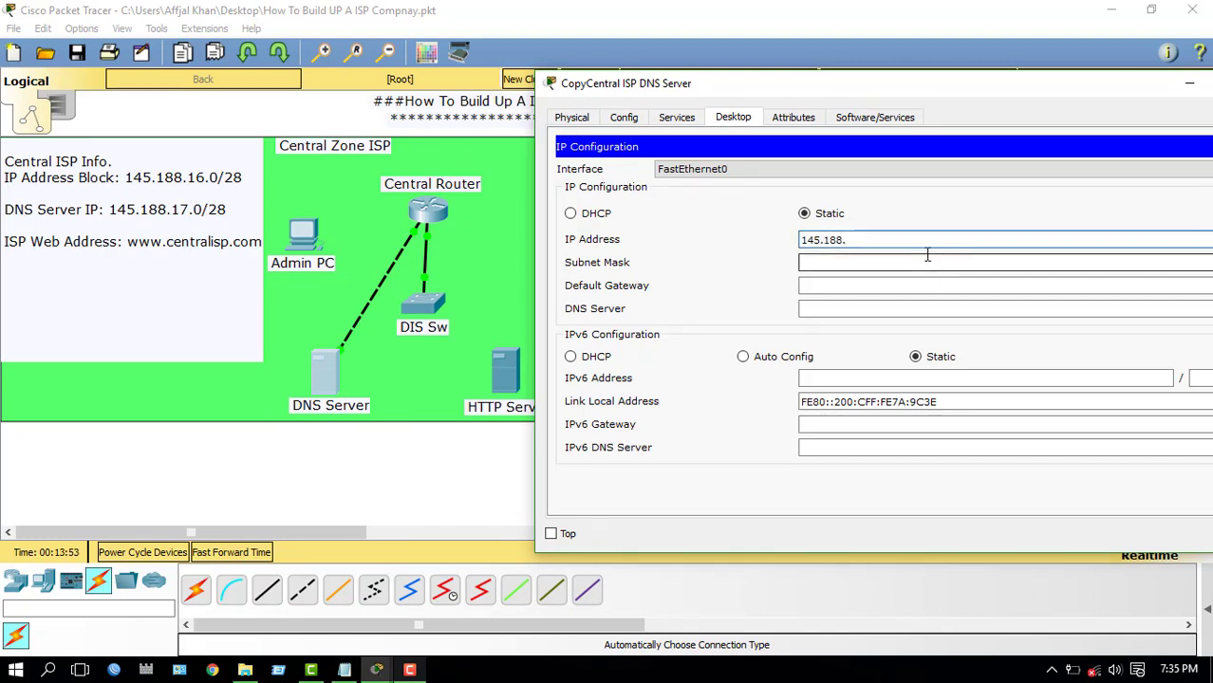
type("2")
key("Tab")
left_click(927, 255)
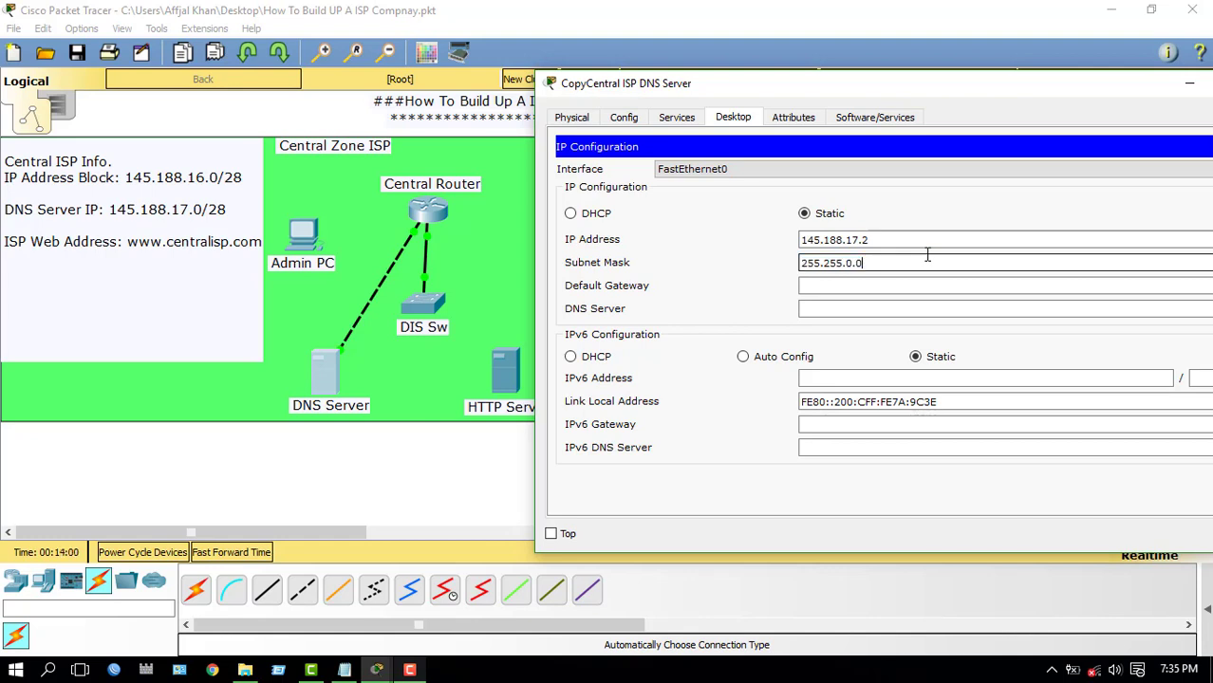
key("BackSpace")
key("BackSpace")
key("BackSpace")
type("255.240")
key("Tab")
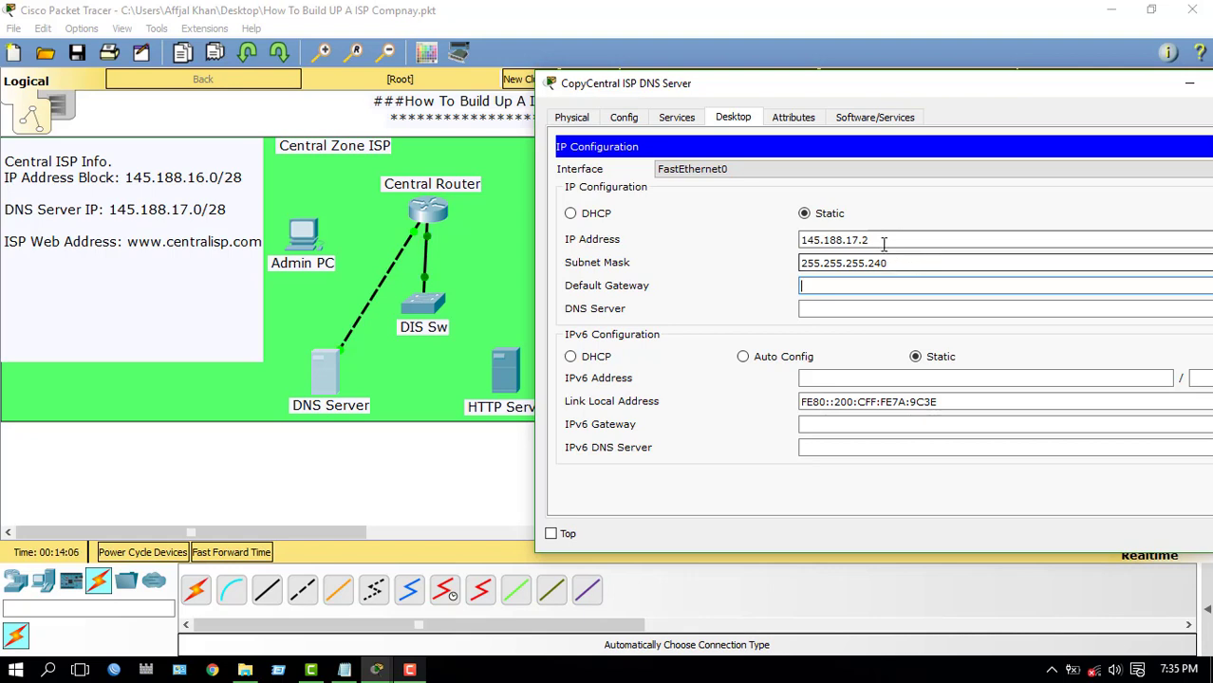
Set the DNS Server's default gateway to 145.188.17.1.
left_click_drag(884, 242, 774, 240)
key("ctrl+c")
left_click(927, 294)
key("ctrl+v")
key("BackSpace")
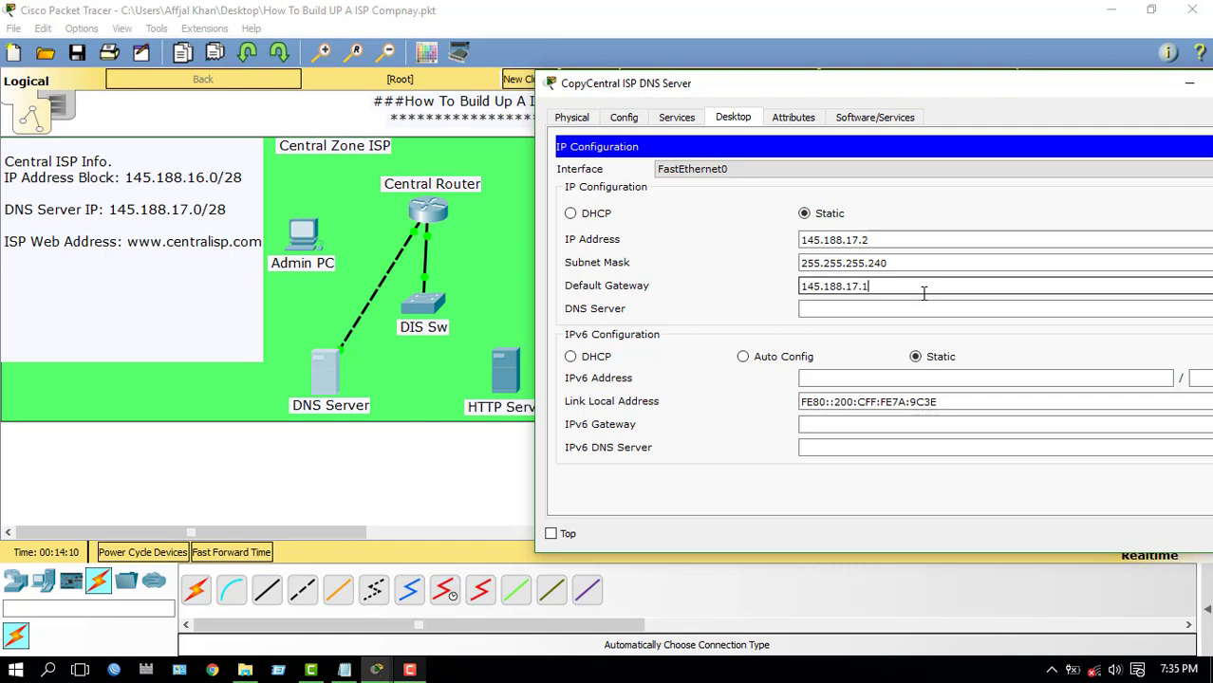
left_click(870, 316)
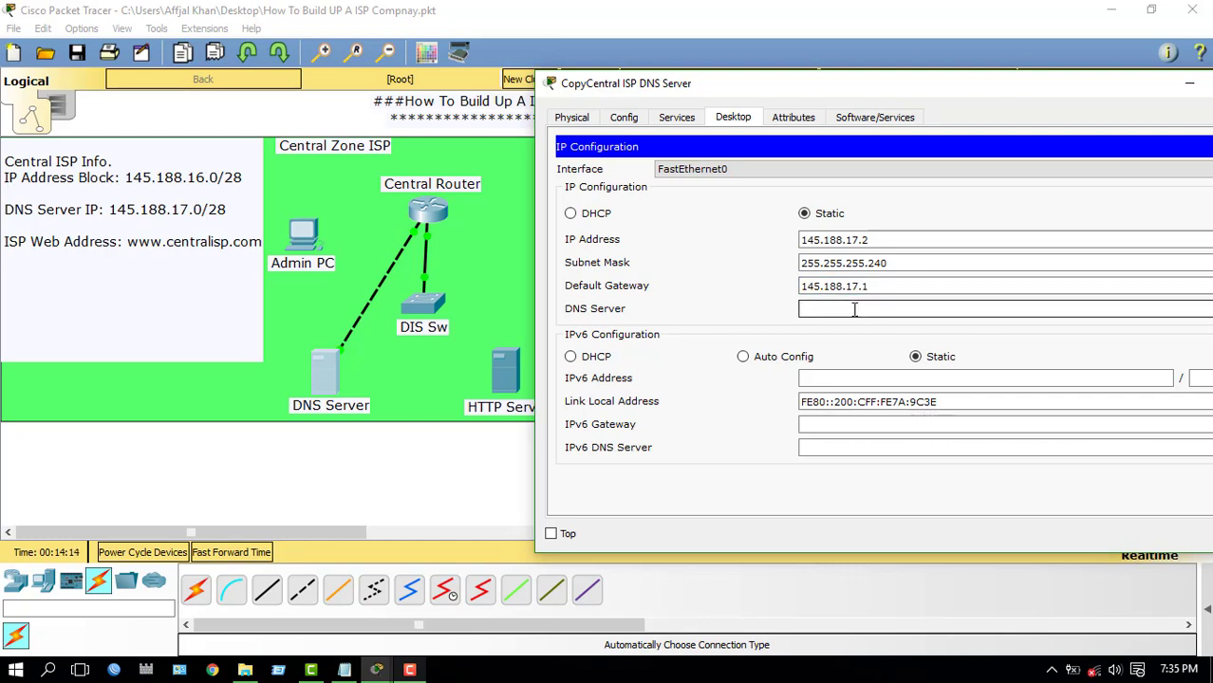
left_click_drag(759, 83, 604, 79)
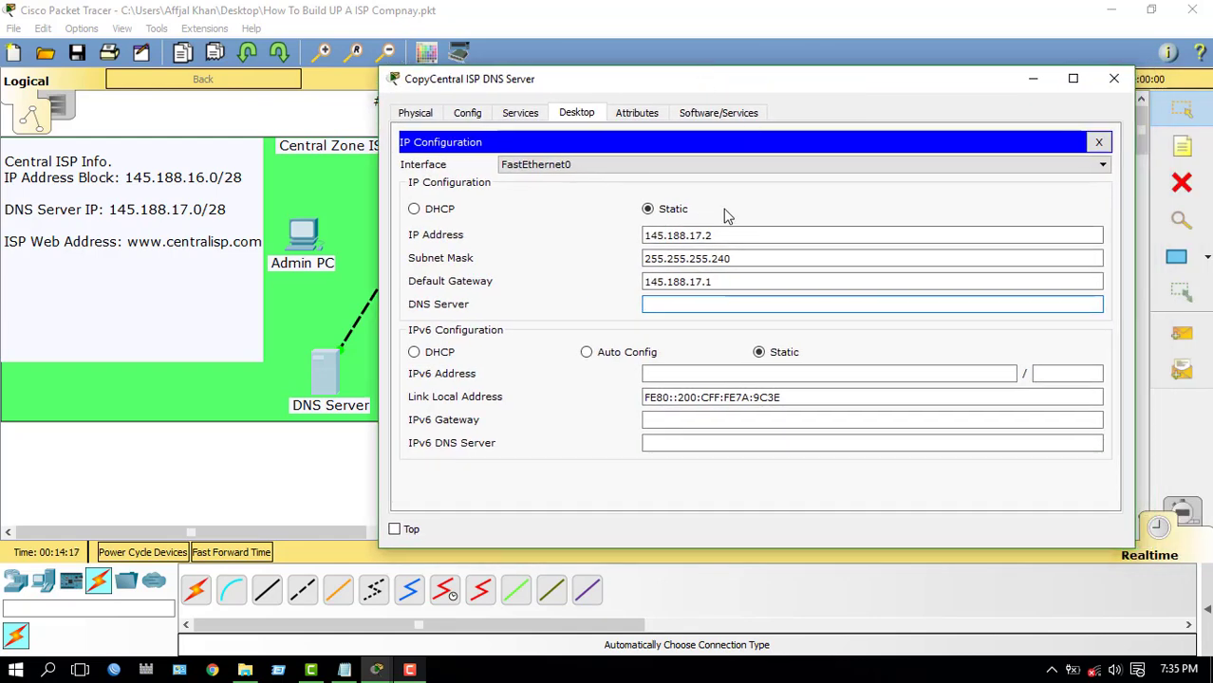
Ping 145.188.17.1 from the DNS Server's Command Prompt.
left_click(1098, 142)
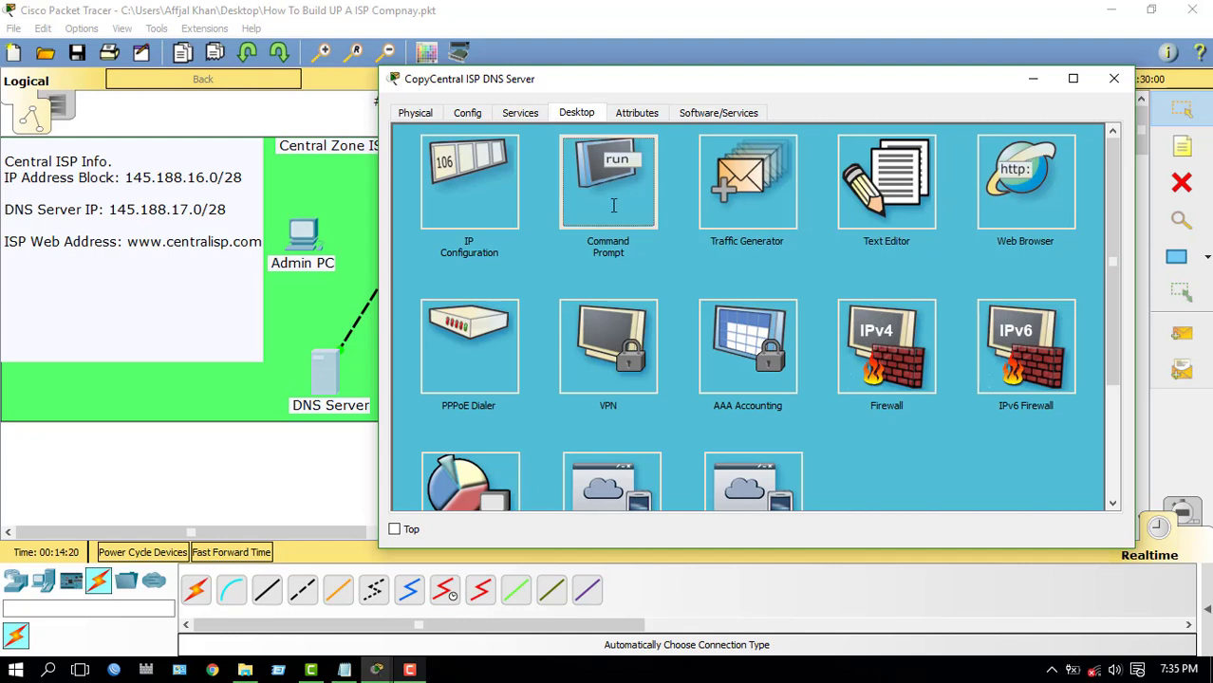
left_click(612, 194)
type("ping 145.")
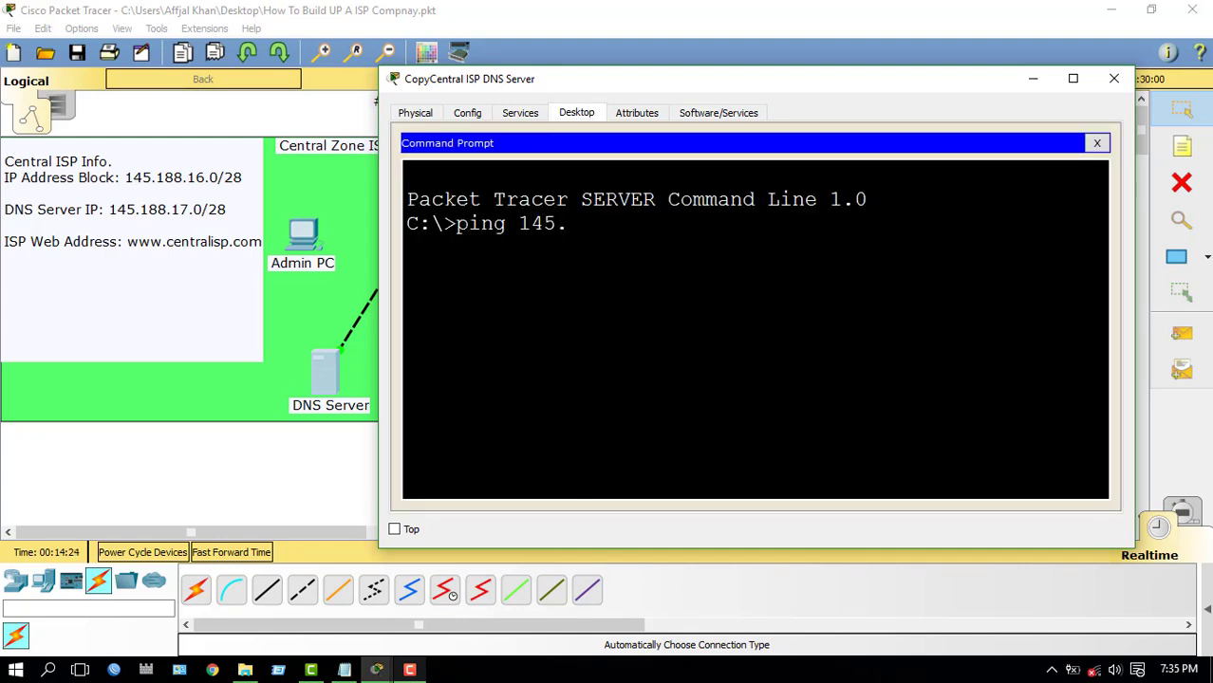
type("188.17.1")
key("Return")
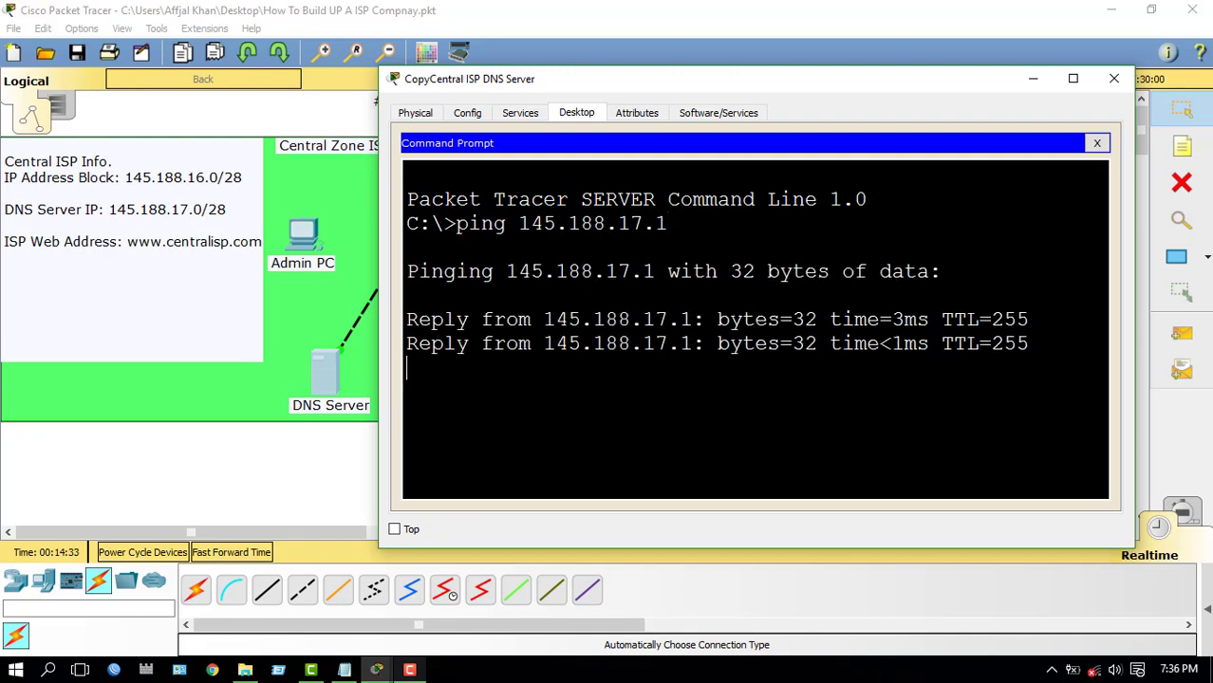
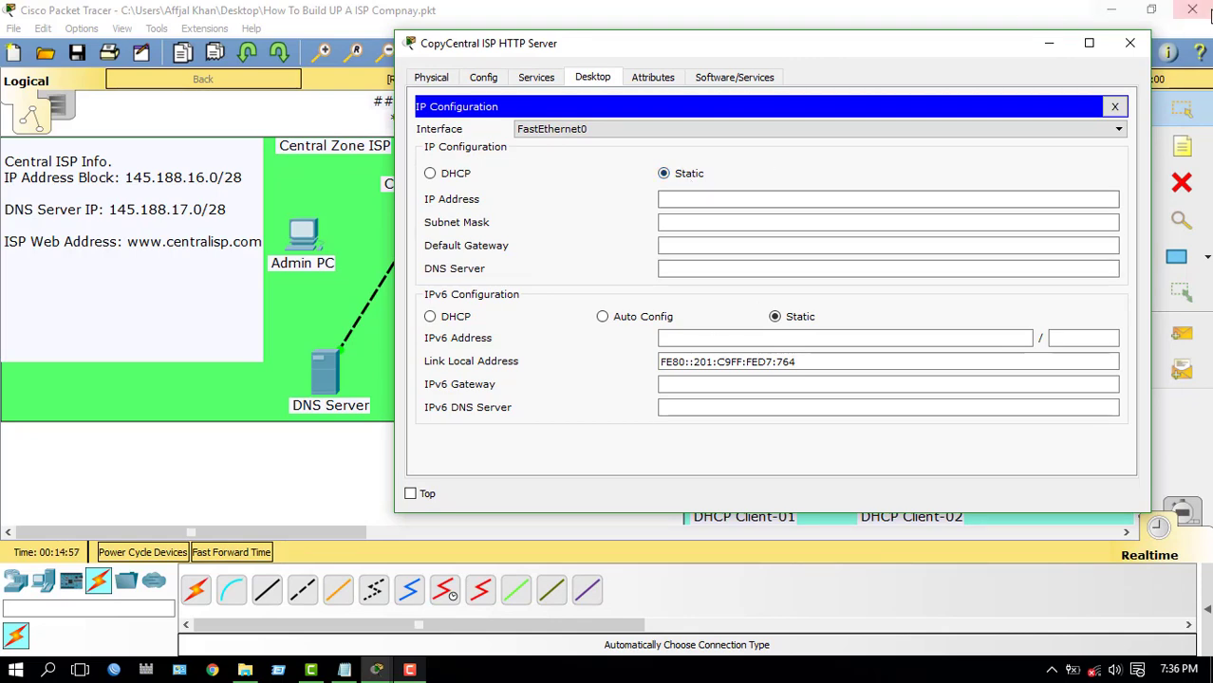
Minimize the CopyCentral ISP HTTP Server window to reveal the Central Zone ISP topology.
left_click(1049, 44)
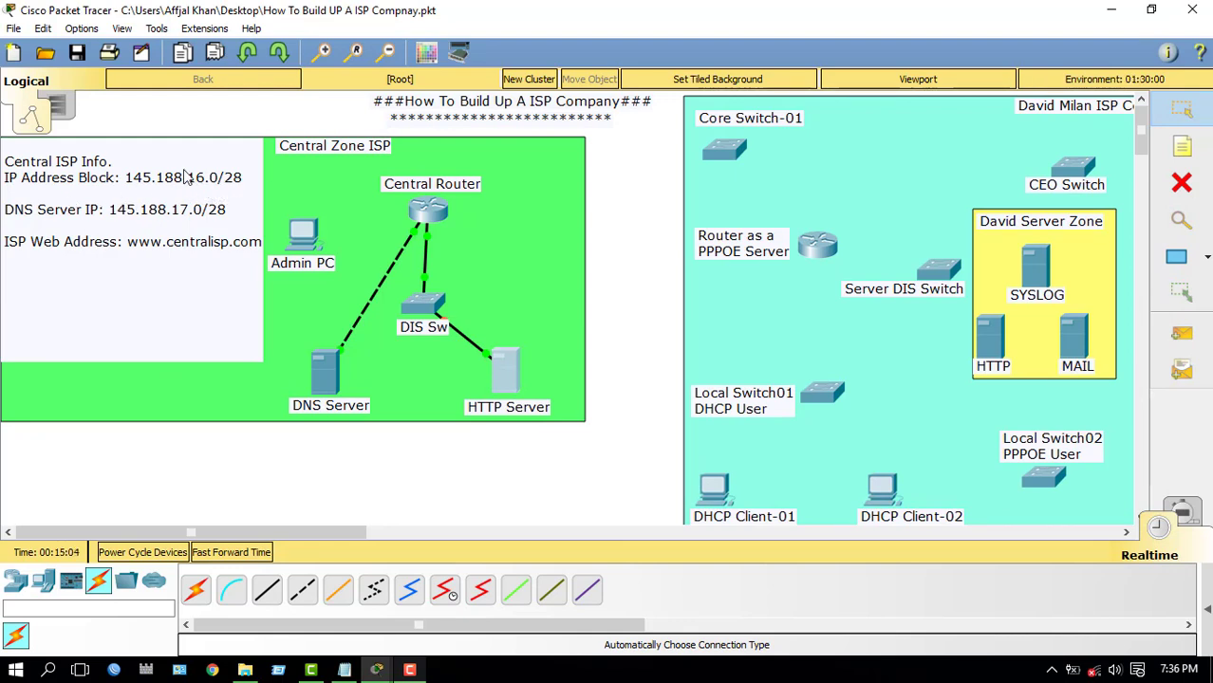
left_click(427, 213)
left_click(222, 58)
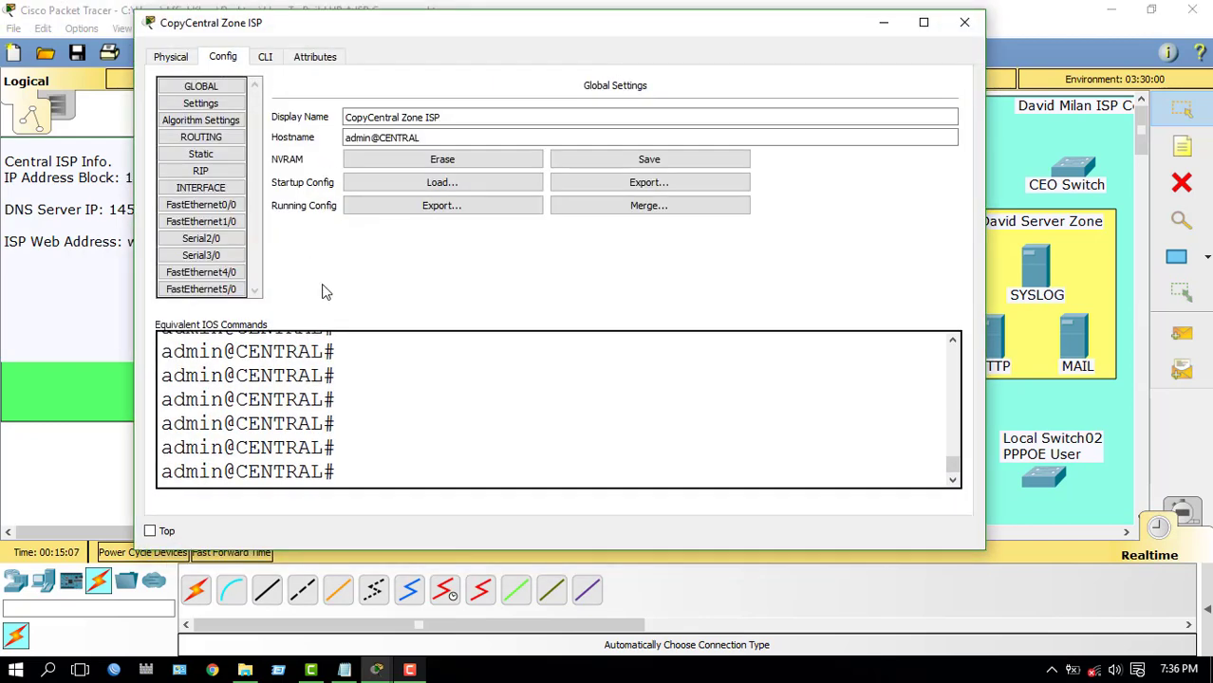
left_click(265, 57)
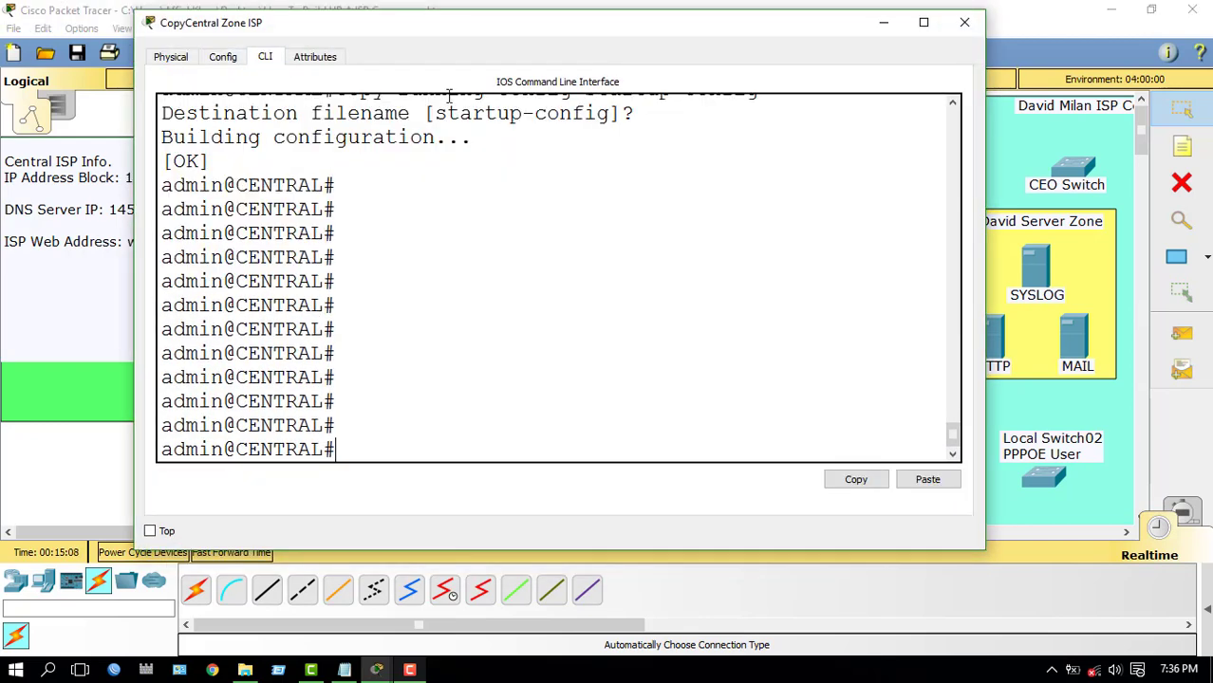
left_click(891, 32)
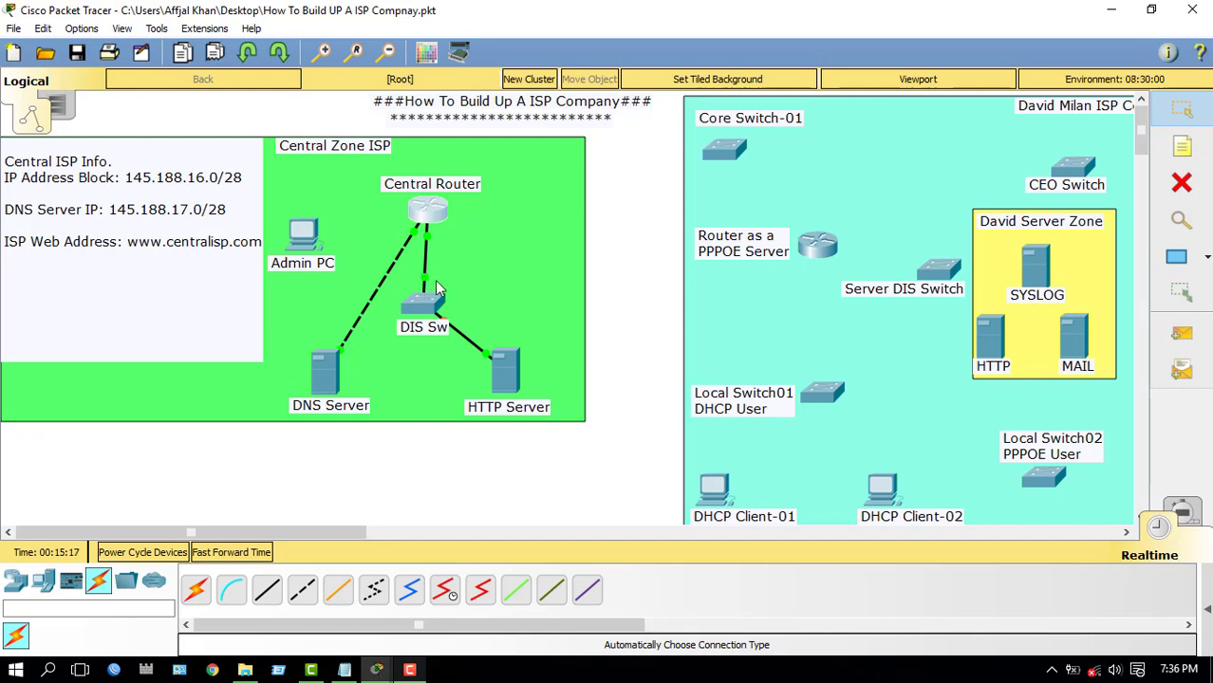
left_click(502, 371)
Give the HTTP Server IP 145.188.16.2, mask 255.255.255.240, gateway 145.188.16.1 and DNS 145.188.17.2.
left_click(710, 201)
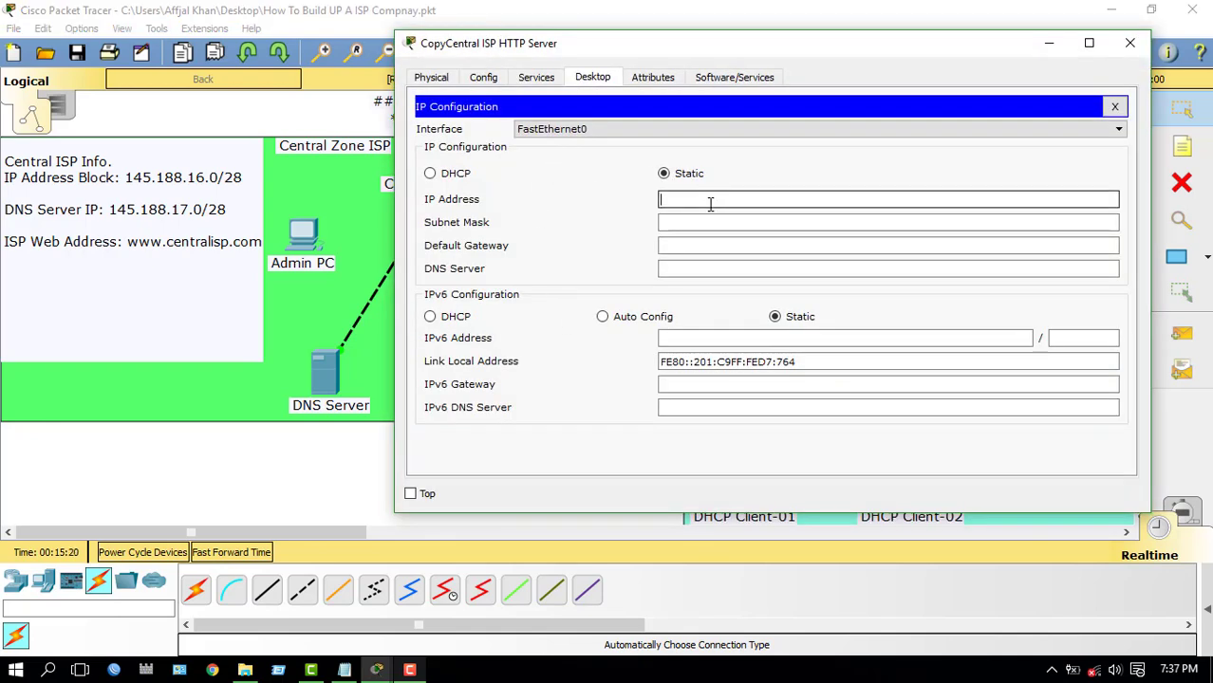
type("145.188.16.2")
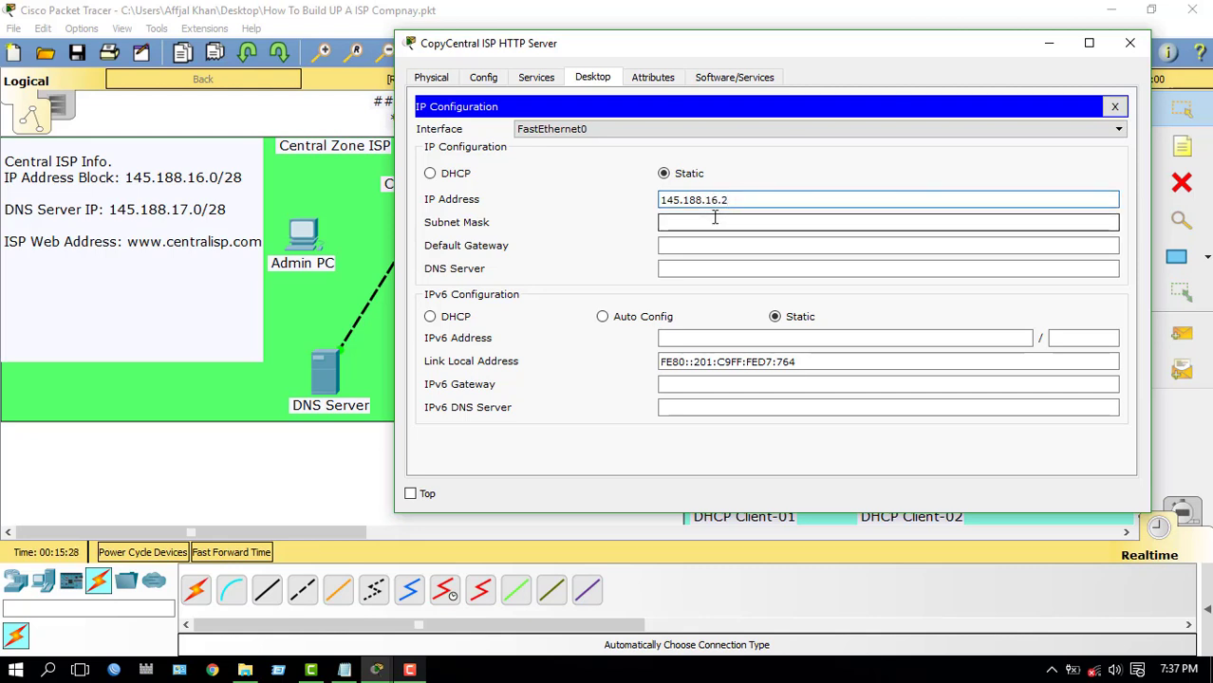
left_click(715, 222)
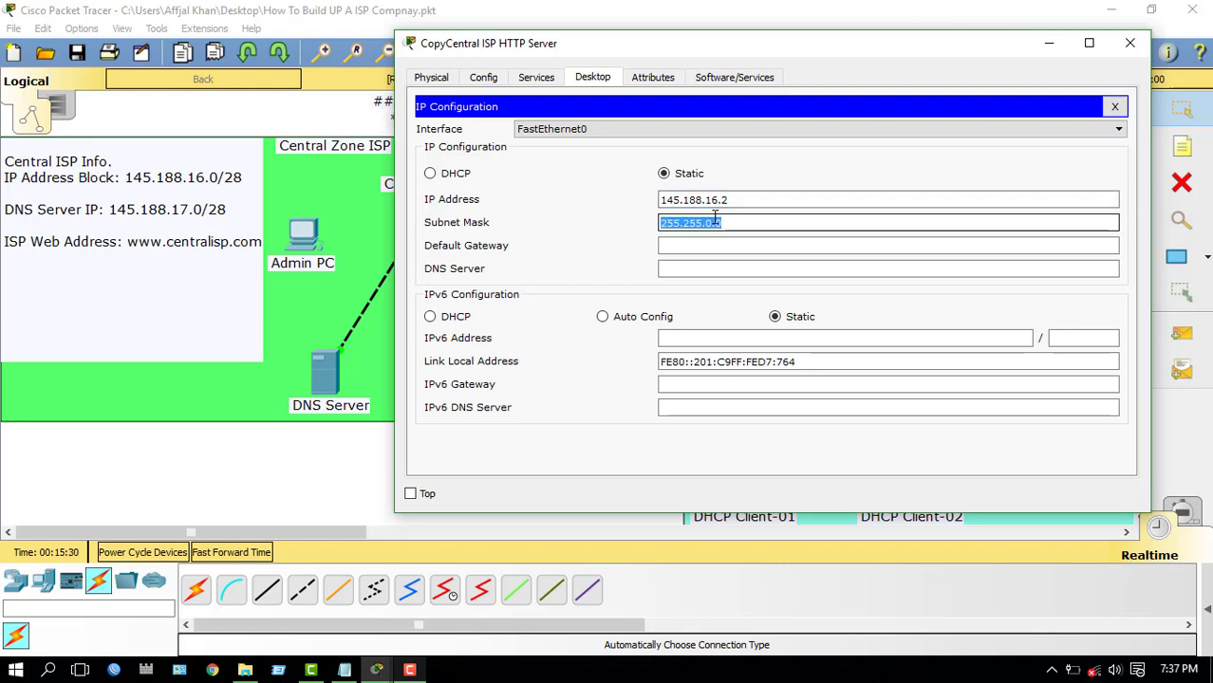
left_click(715, 222)
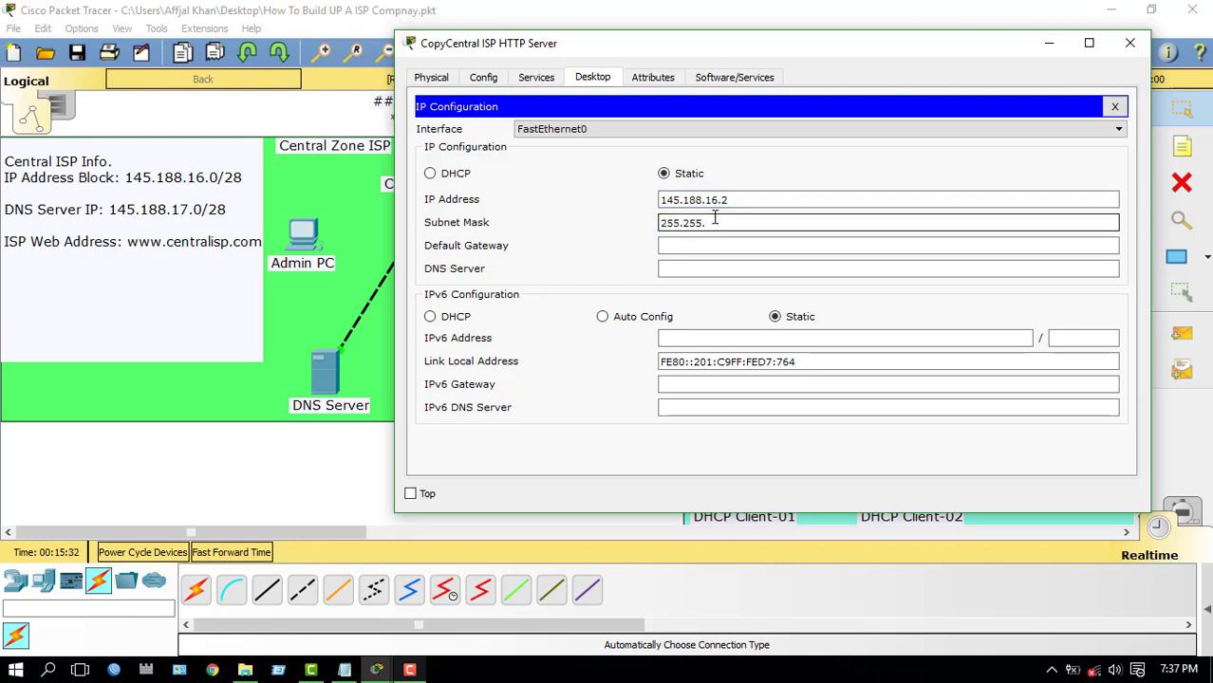
type("255.240")
key("Tab")
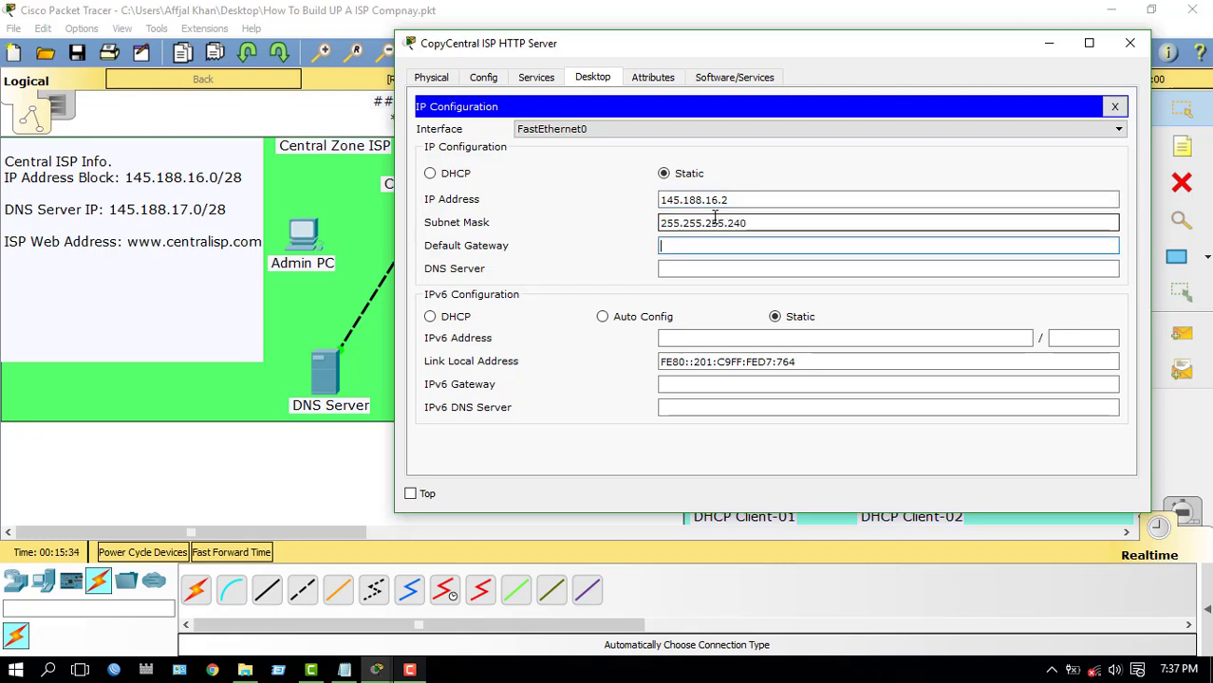
left_click_drag(735, 199, 643, 200)
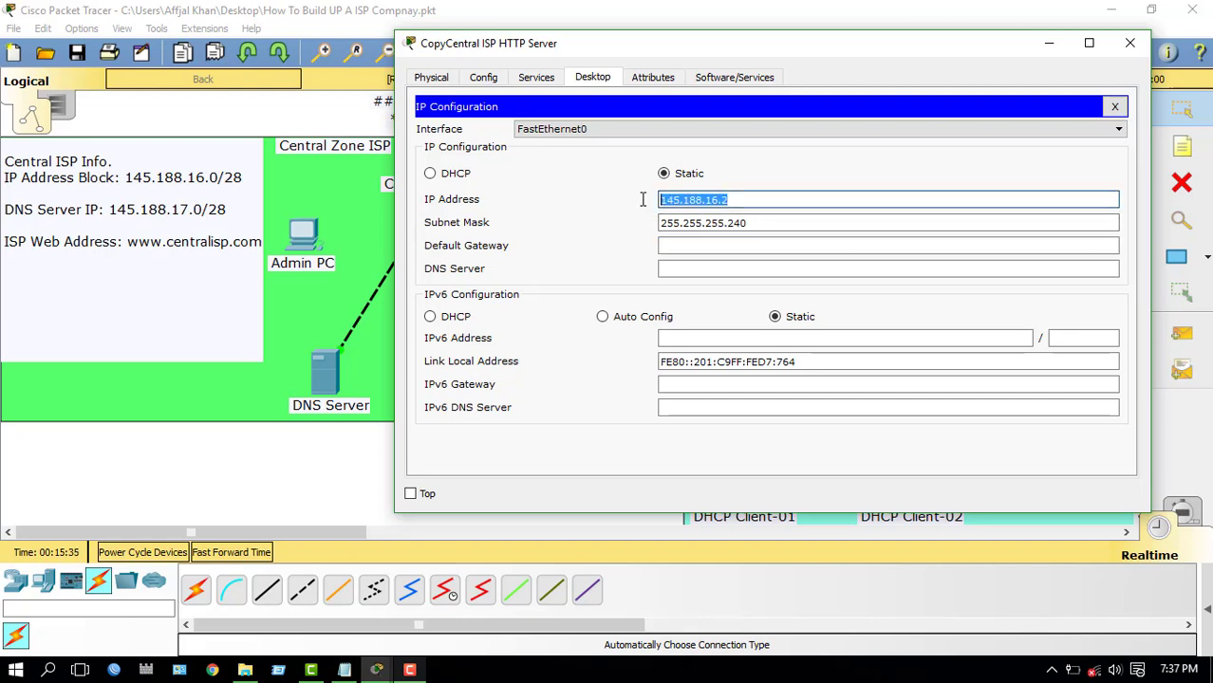
key("ctrl+c")
left_click(670, 246)
key("ctrl+v")
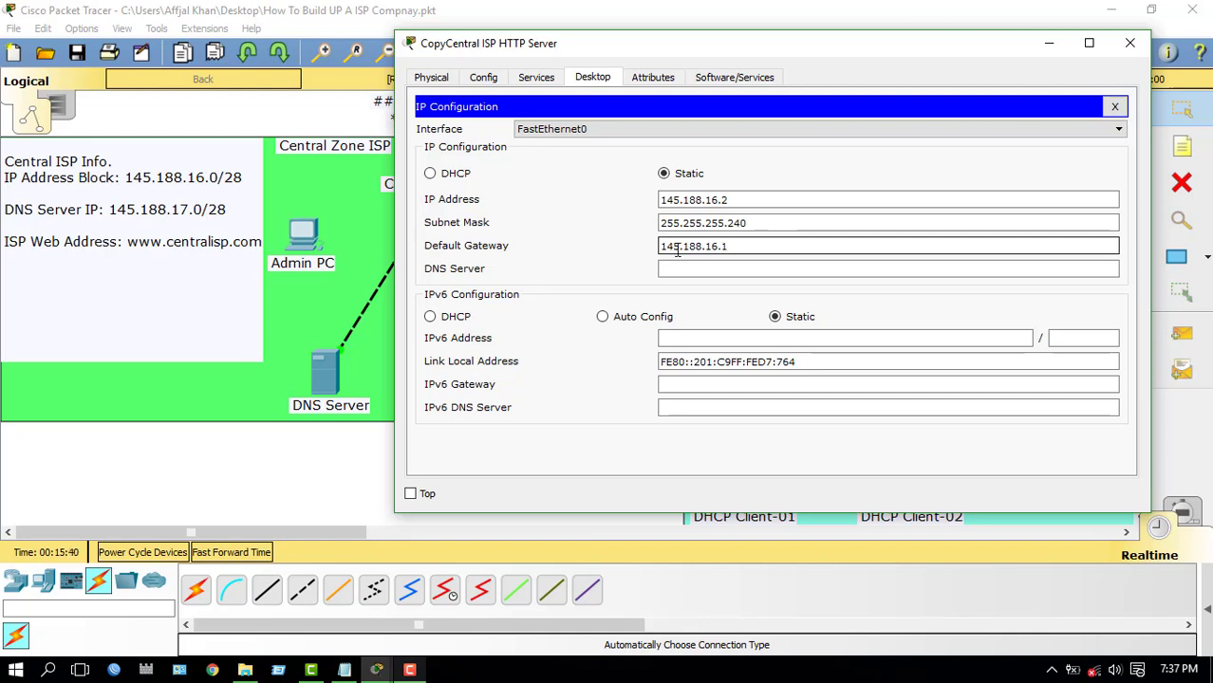
left_click(691, 269)
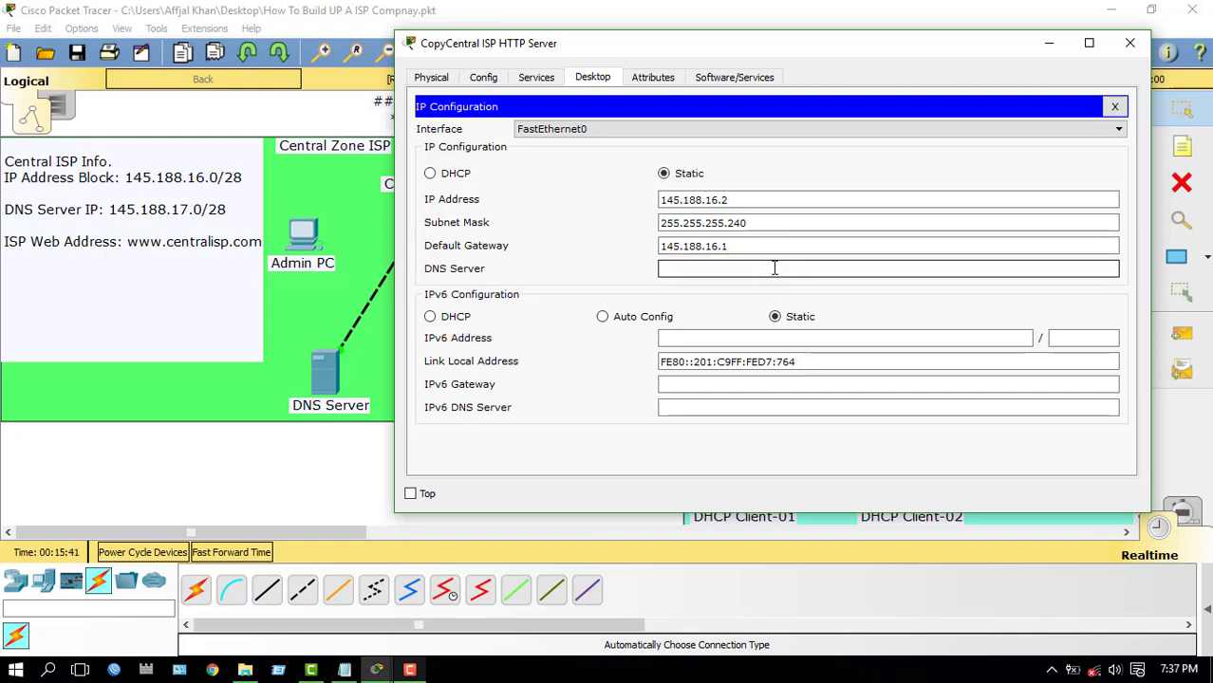
type("145.188.17.2")
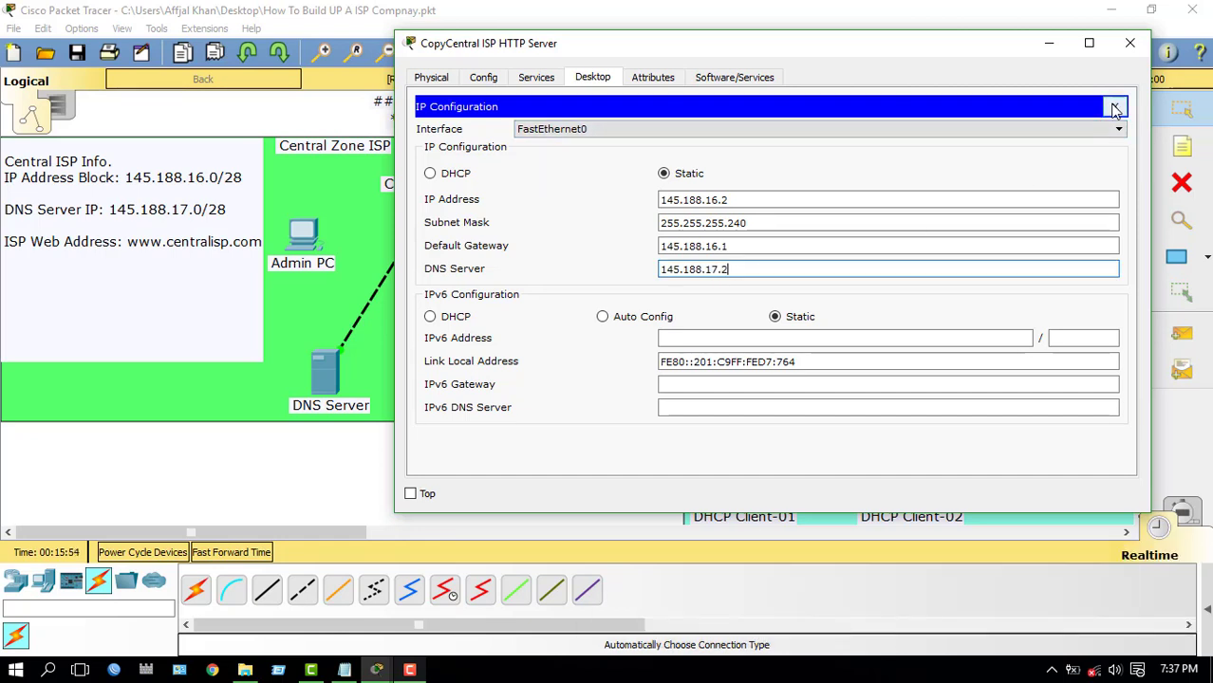
left_click(1115, 109)
Ping 145.188.16.1 and 145.188.17.2 from the HTTP Server, then close its windows.
left_click(626, 154)
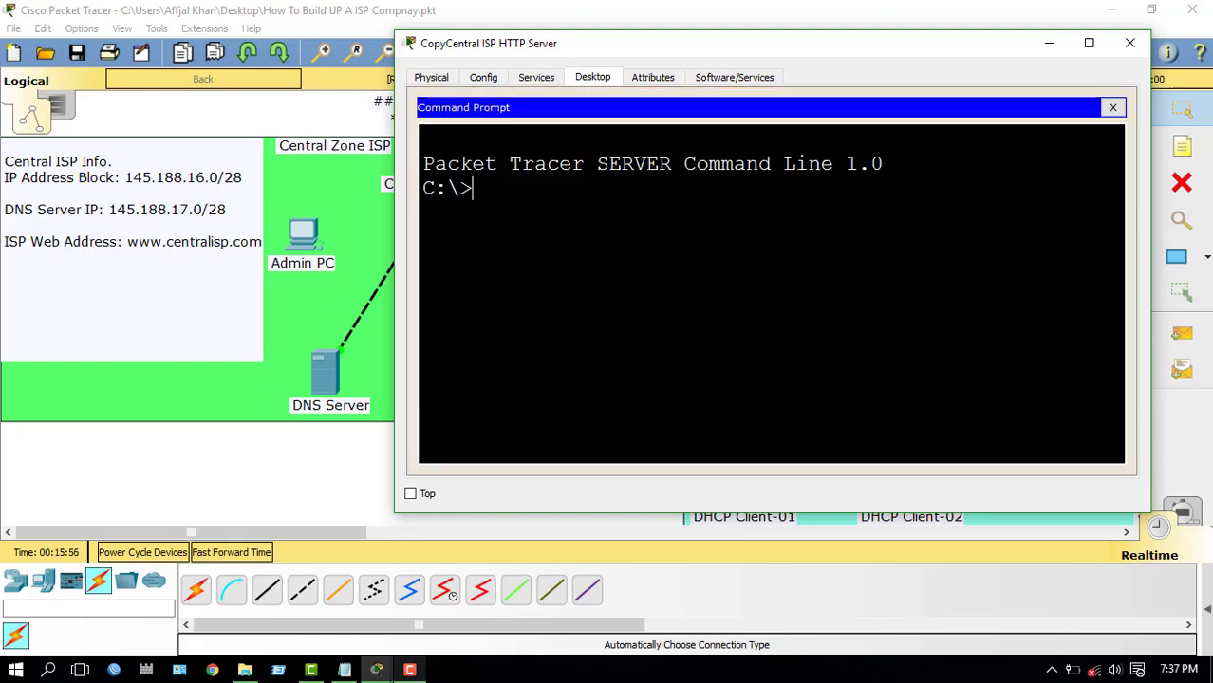
type("ping 14")
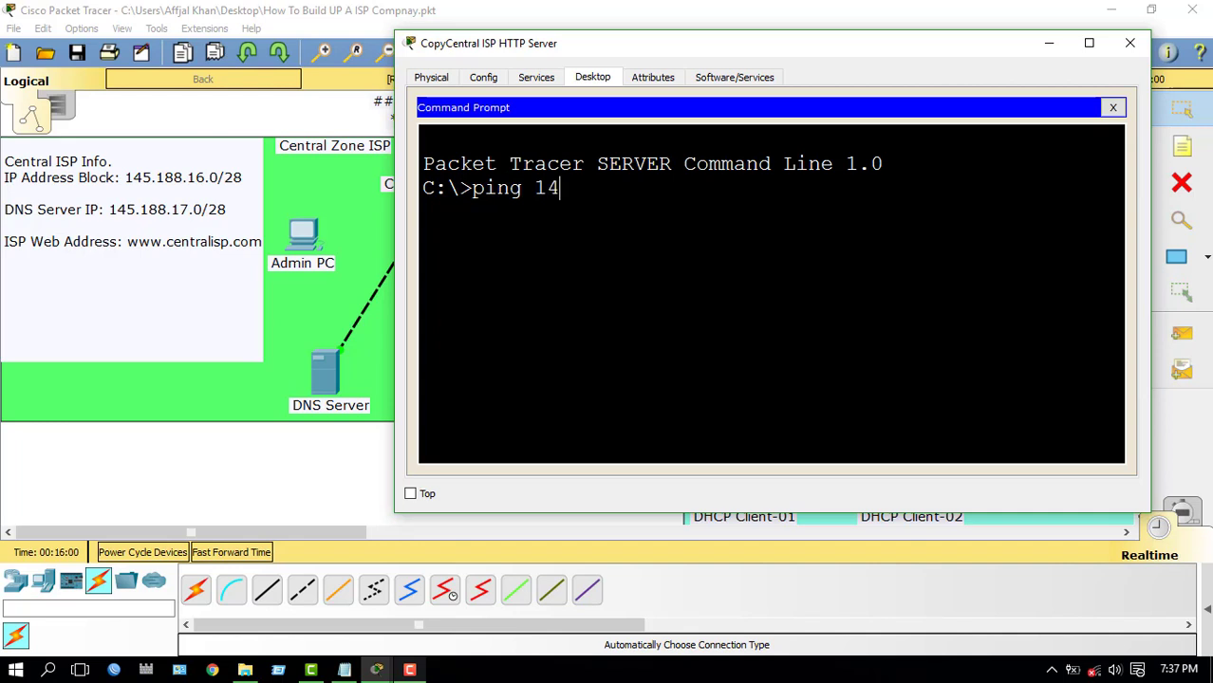
type("5.188.16.1")
key("Return")
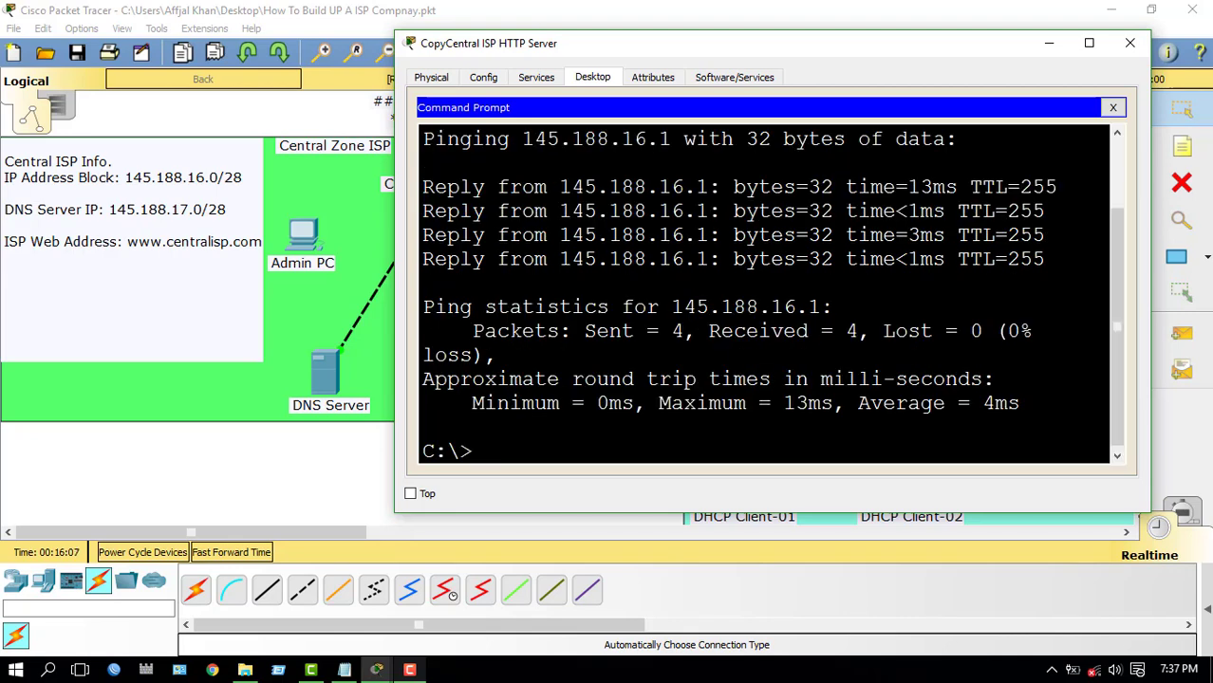
left_click_drag(671, 53, 652, 19)
type("ping ")
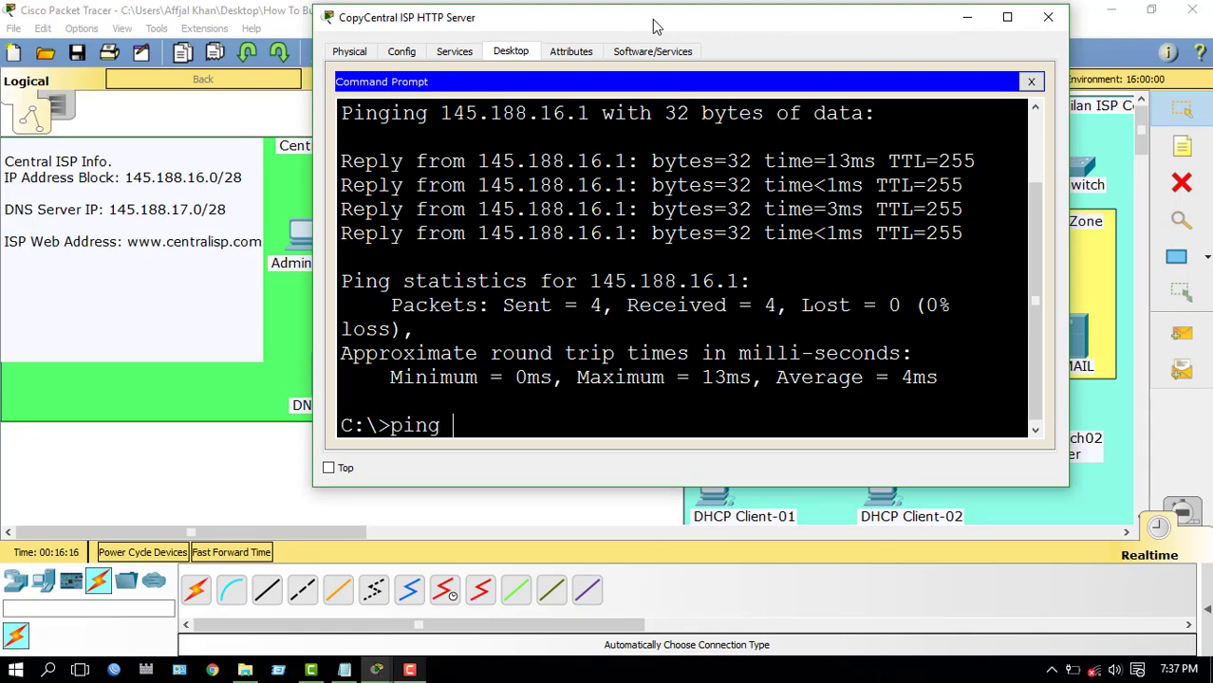
type("145.188.17.2")
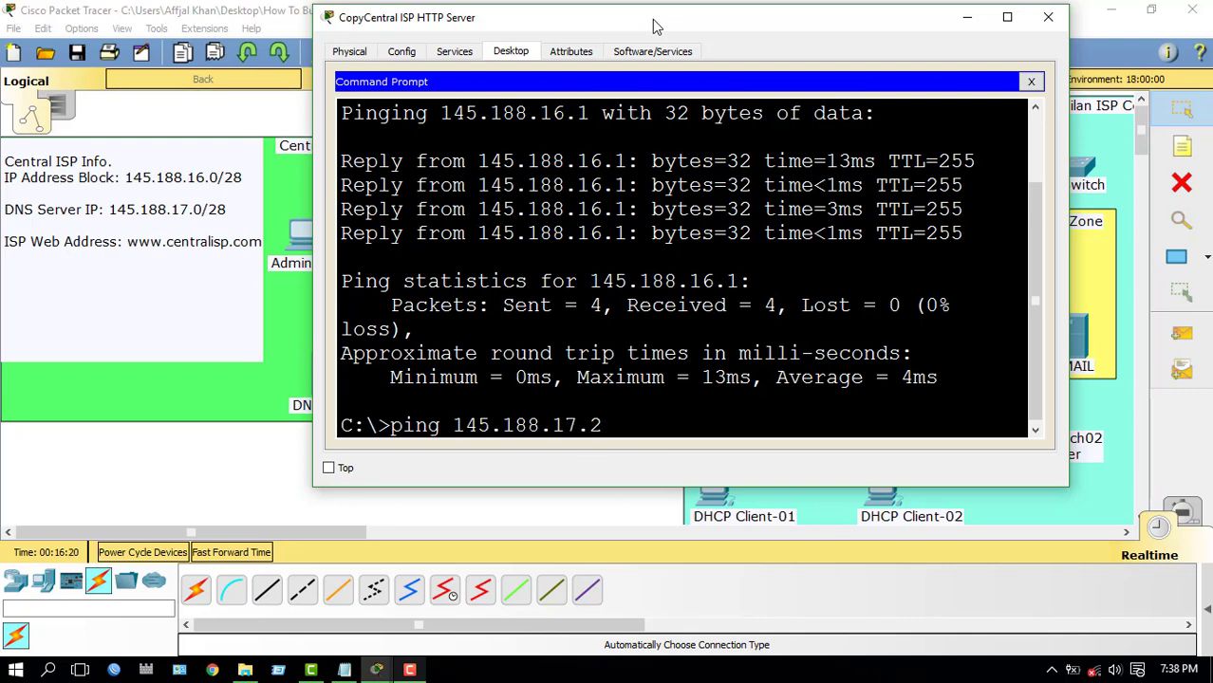
key("Return")
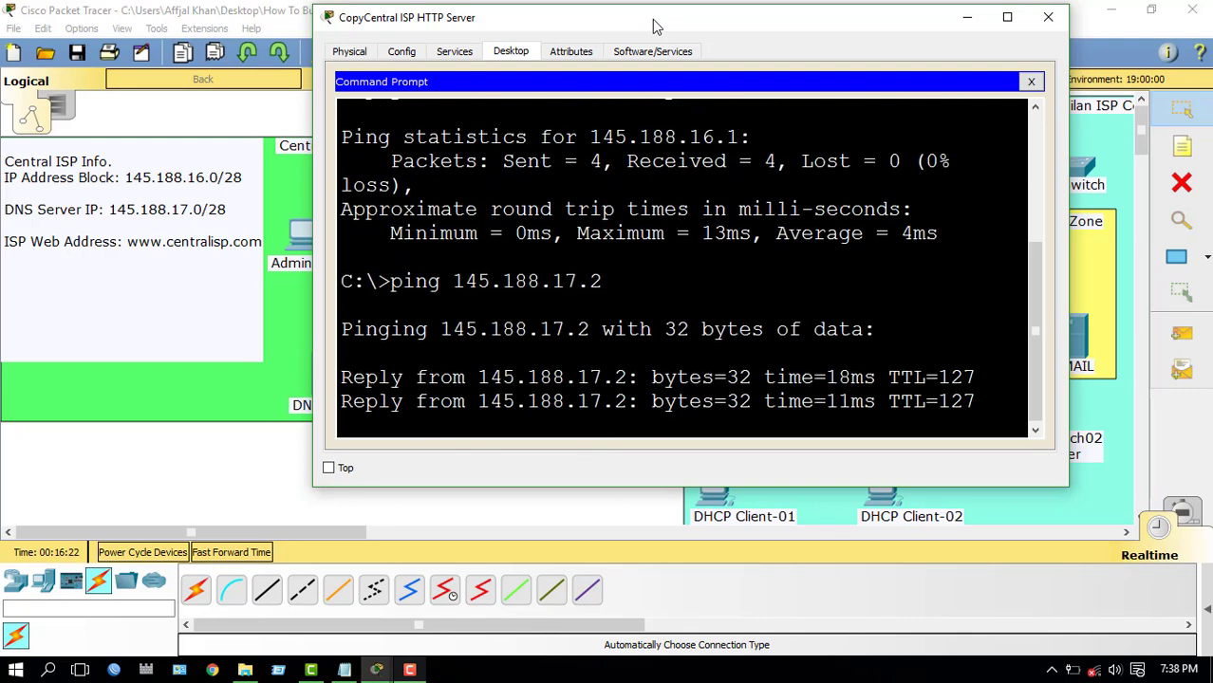
left_click(1030, 81)
left_click(1048, 17)
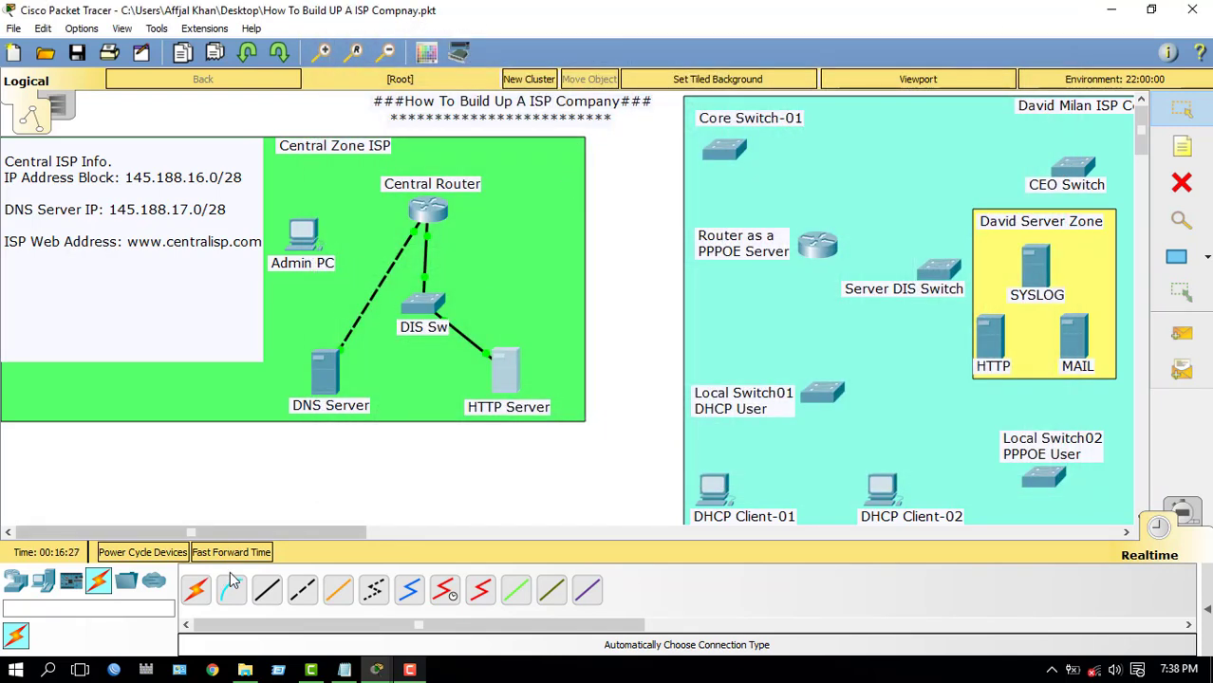
Connect the DIS Sw switch to the Admin PC with an automatic cable.
left_click(199, 595)
left_click(423, 306)
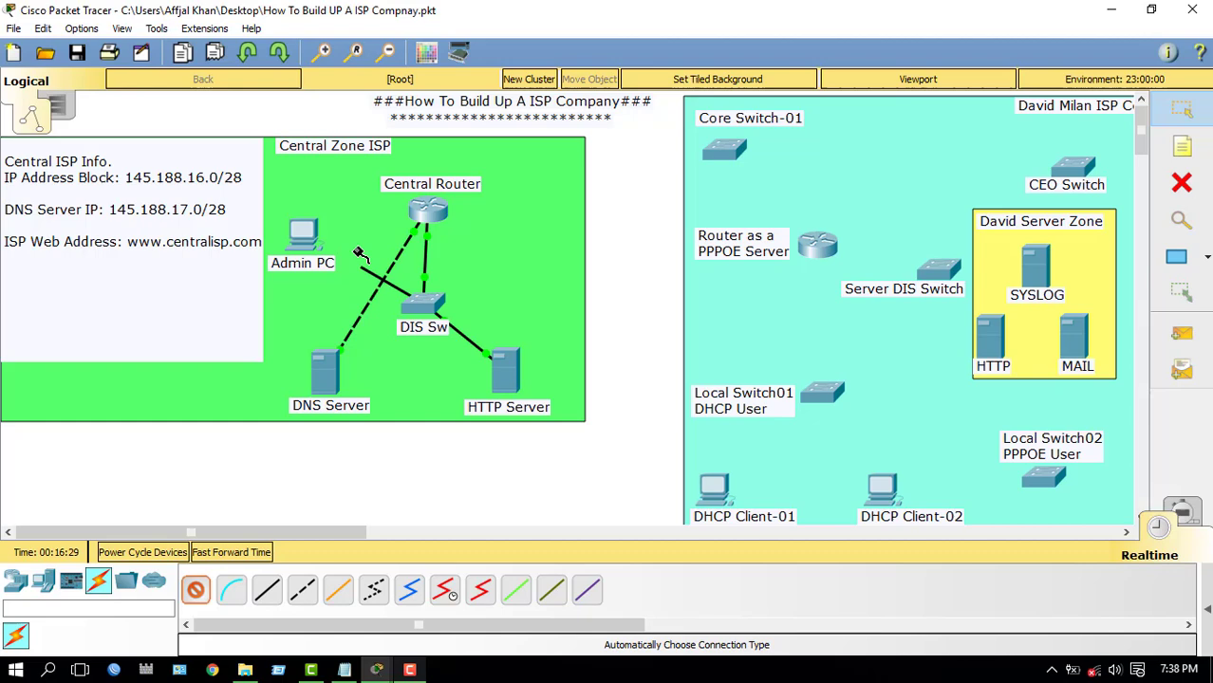
left_click(301, 235)
Bring up the Admin PC's Desktop IP Configuration panel.
left_click(304, 235)
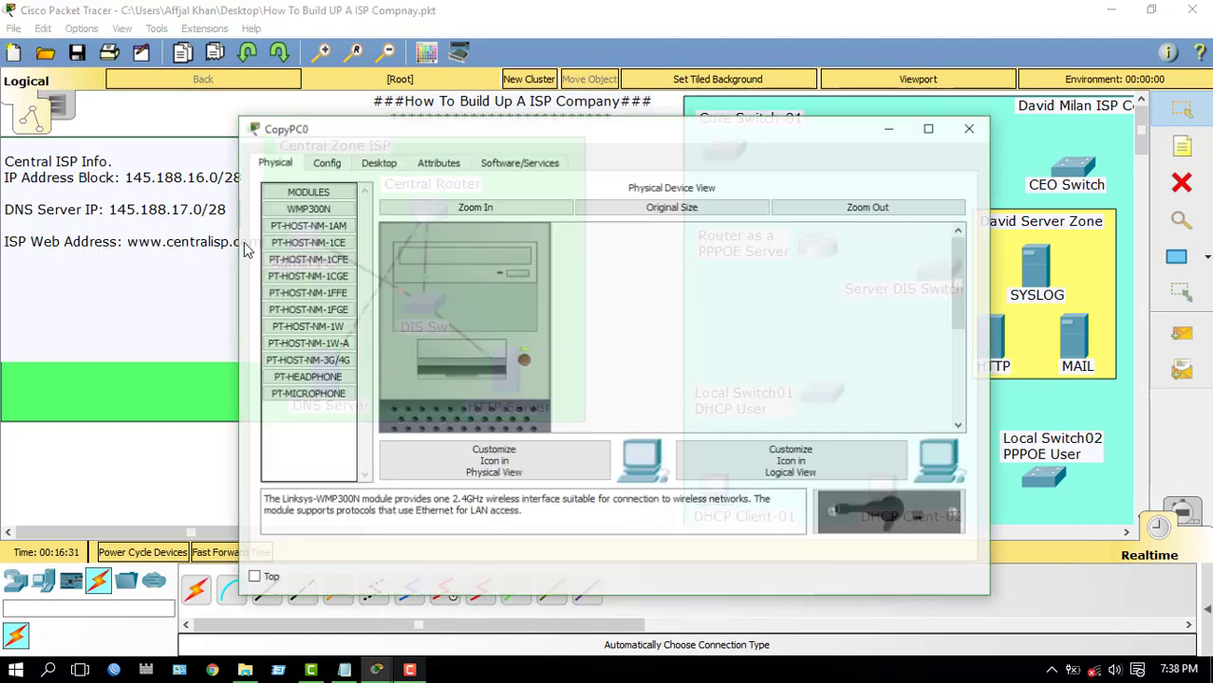
left_click_drag(408, 137, 801, 75)
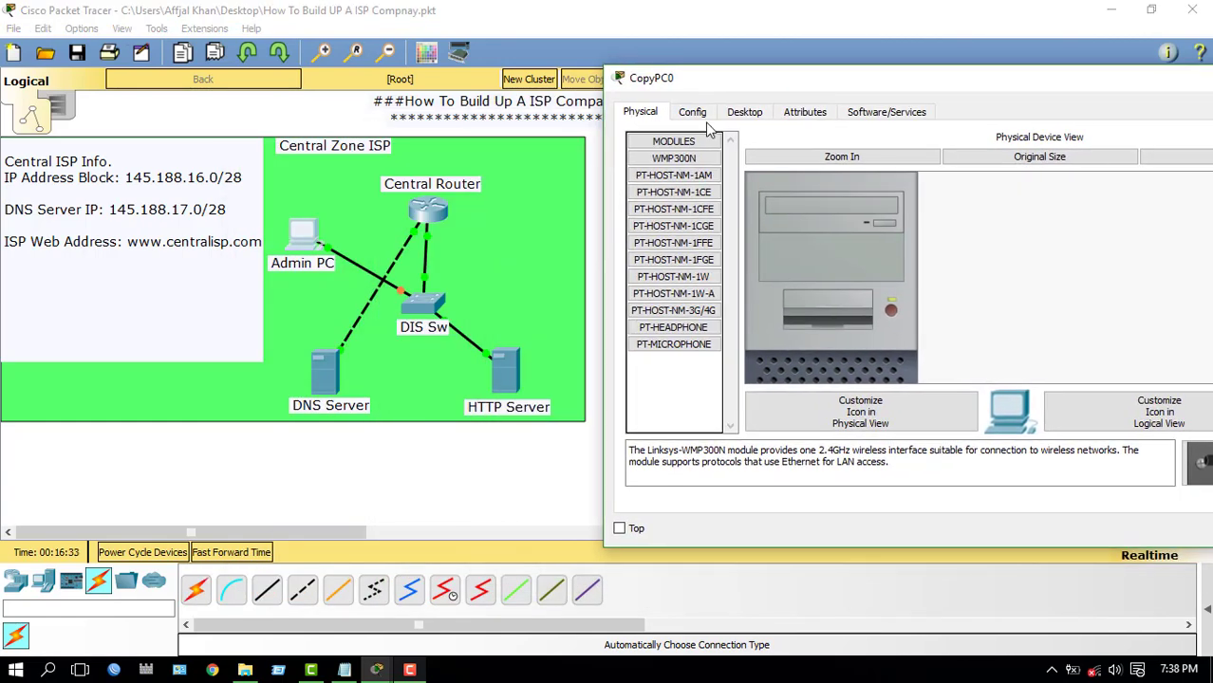
left_click(759, 112)
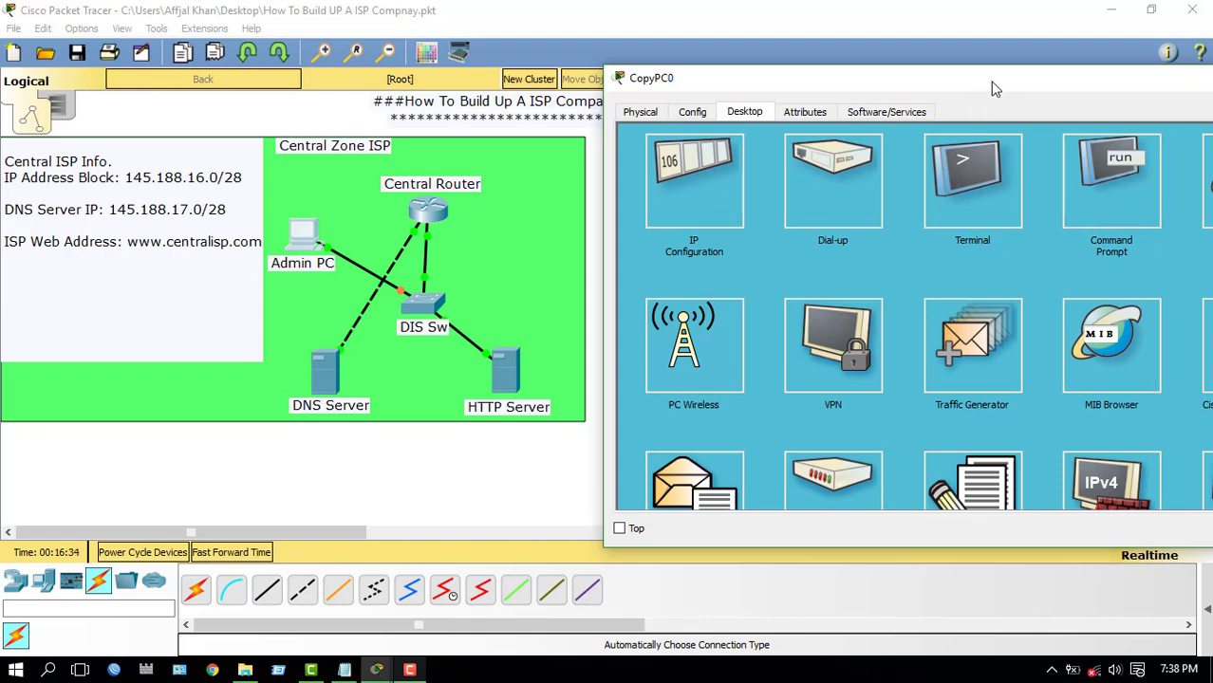
double_click(996, 82)
left_click(1067, 79)
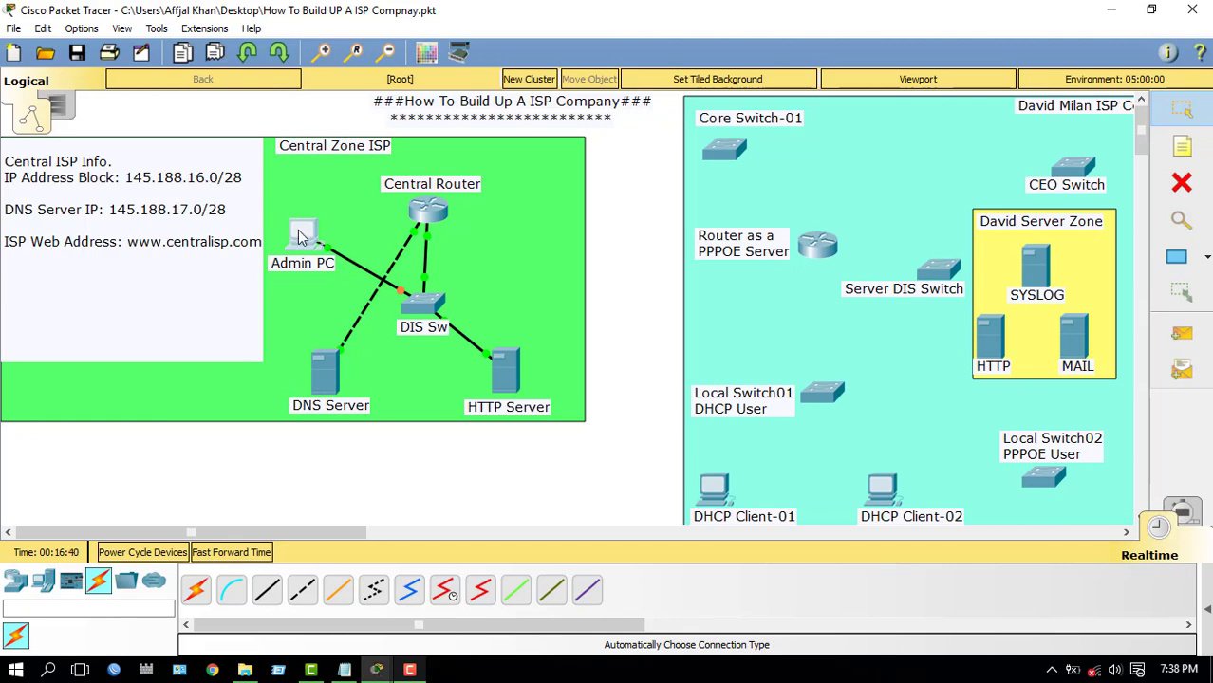
left_click(301, 234)
left_click(380, 237)
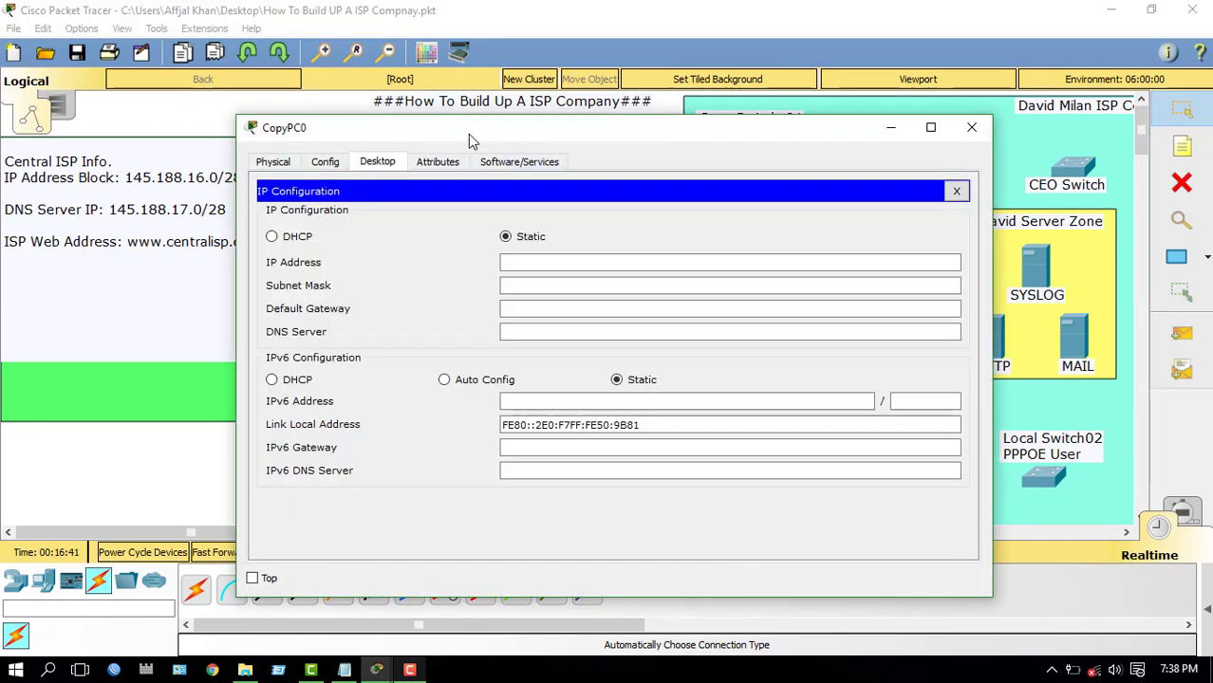
left_click_drag(468, 141, 823, 88)
Configure the Admin PC with IP 145.188.16.3, mask 255.255.255.240, gateway 145.188.16.1, DNS 145.188.17.2.
left_click(895, 209)
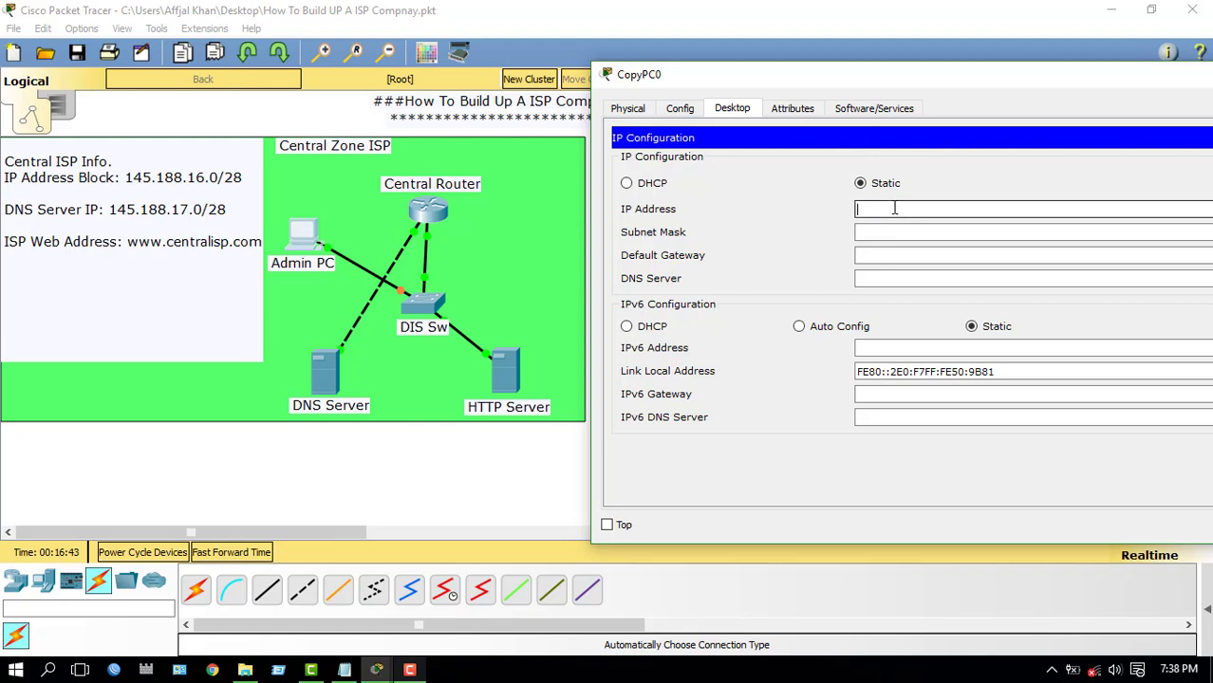
type("145.188.16.2")
key("Tab")
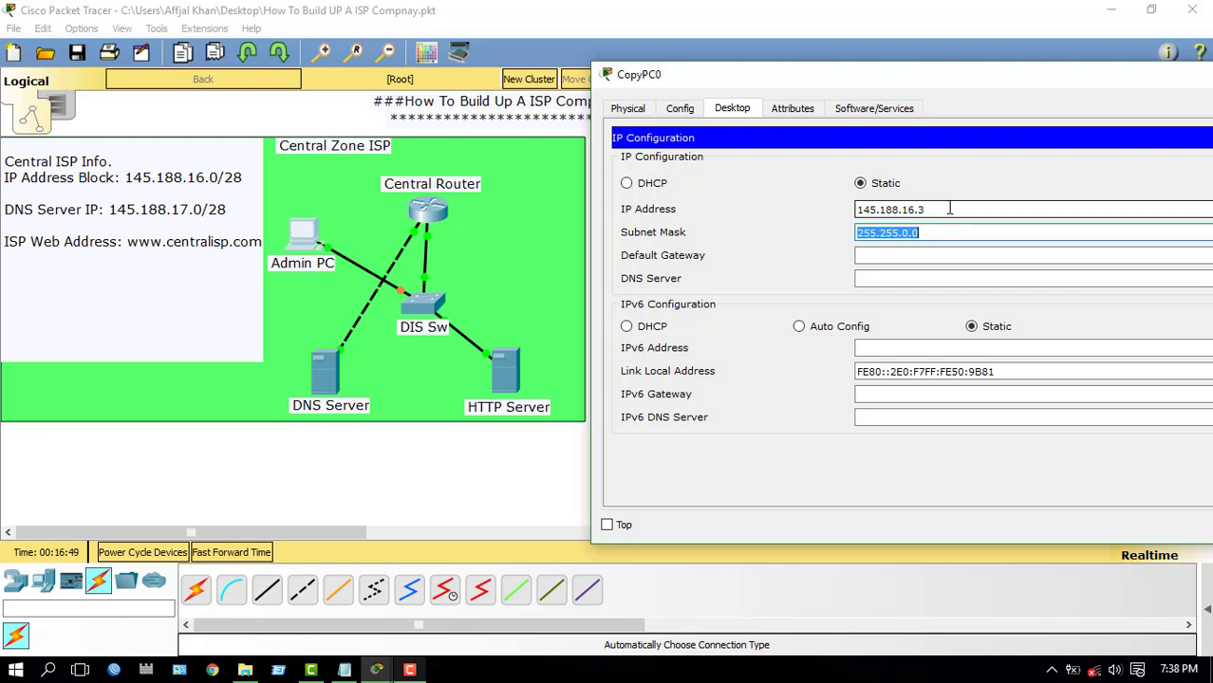
key("End")
key("BackSpace")
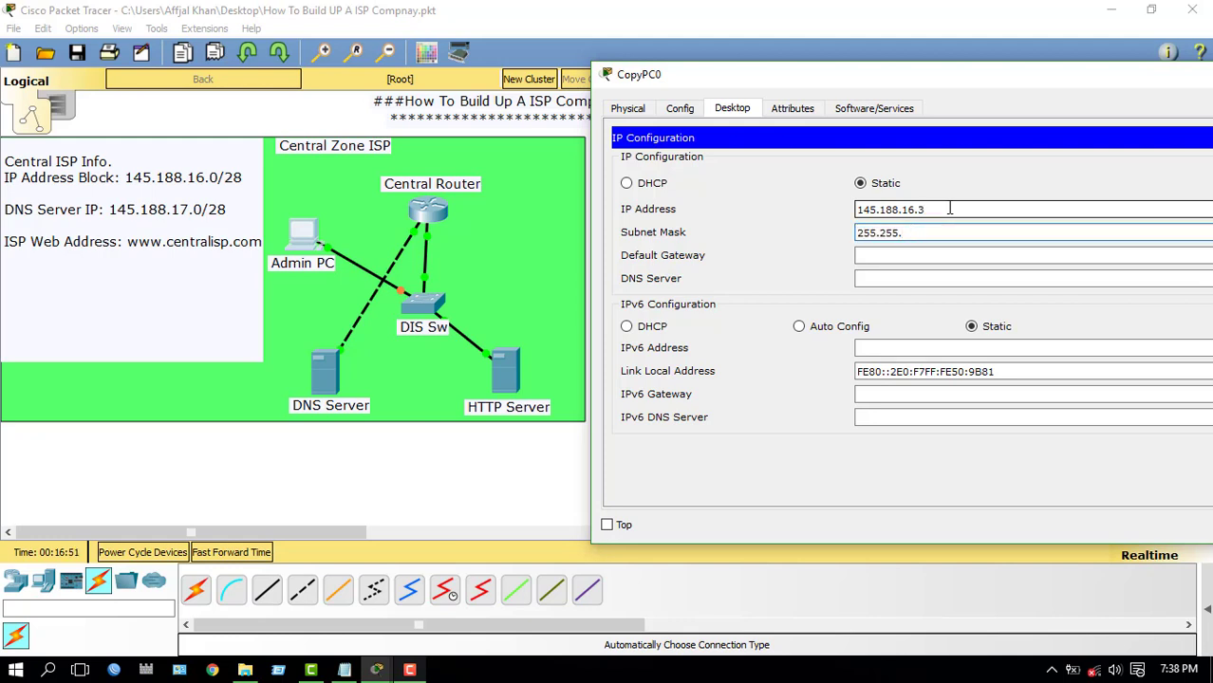
type("255.240")
key("Tab")
type("145.188.16.2")
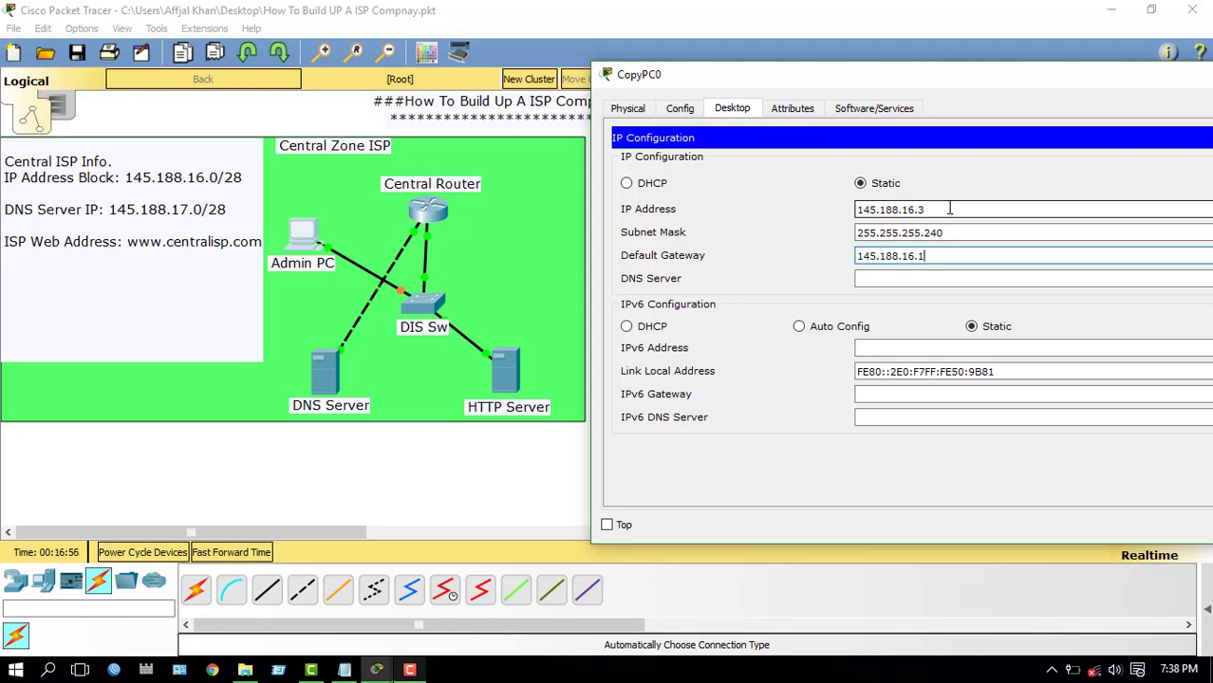
type("1")
key("Tab")
type("145")
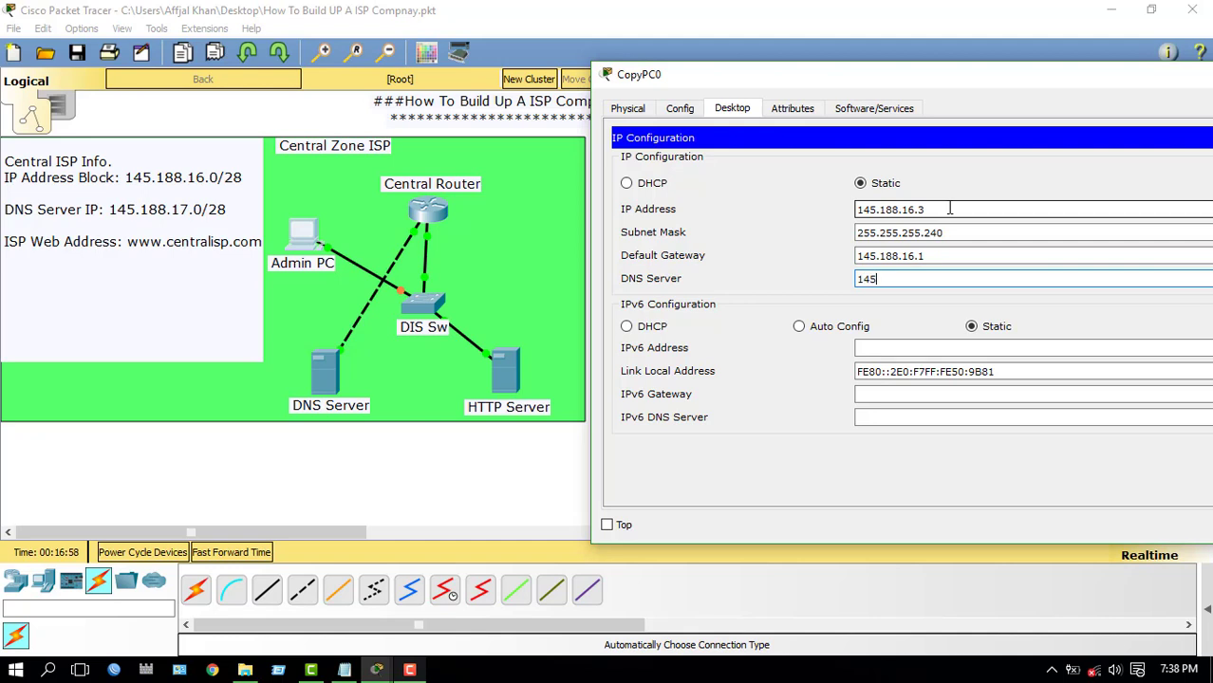
type(".188.17.2")
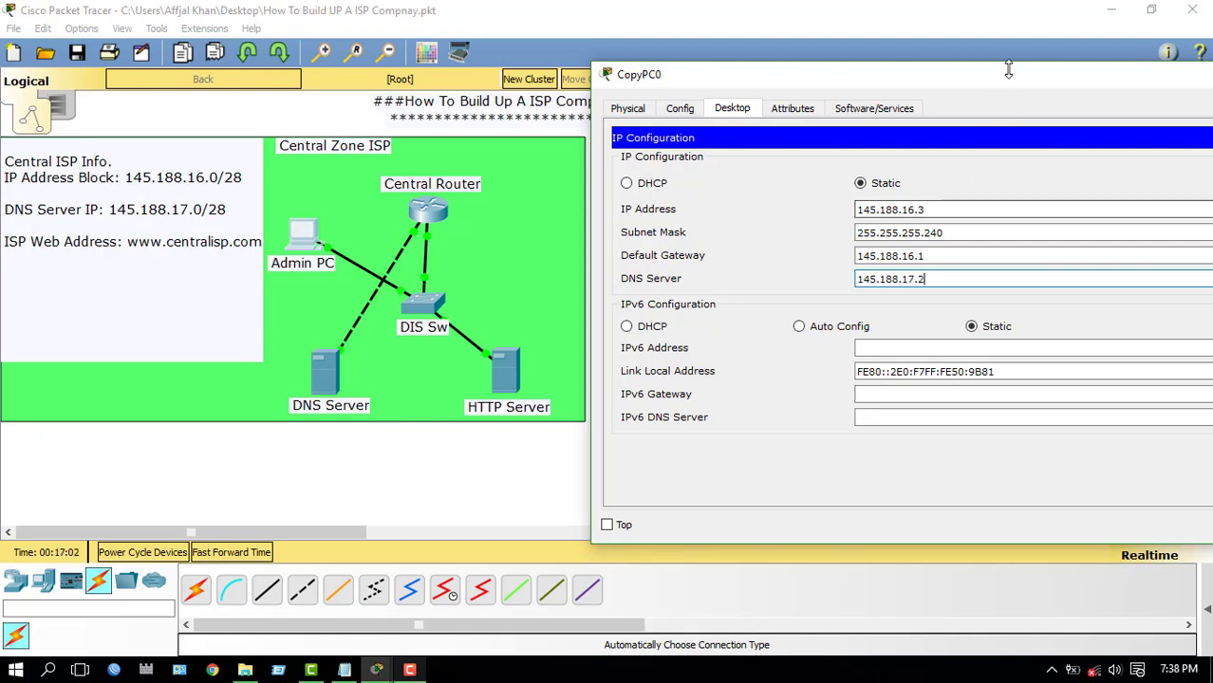
left_click_drag(1008, 71, 835, 83)
left_click(1135, 149)
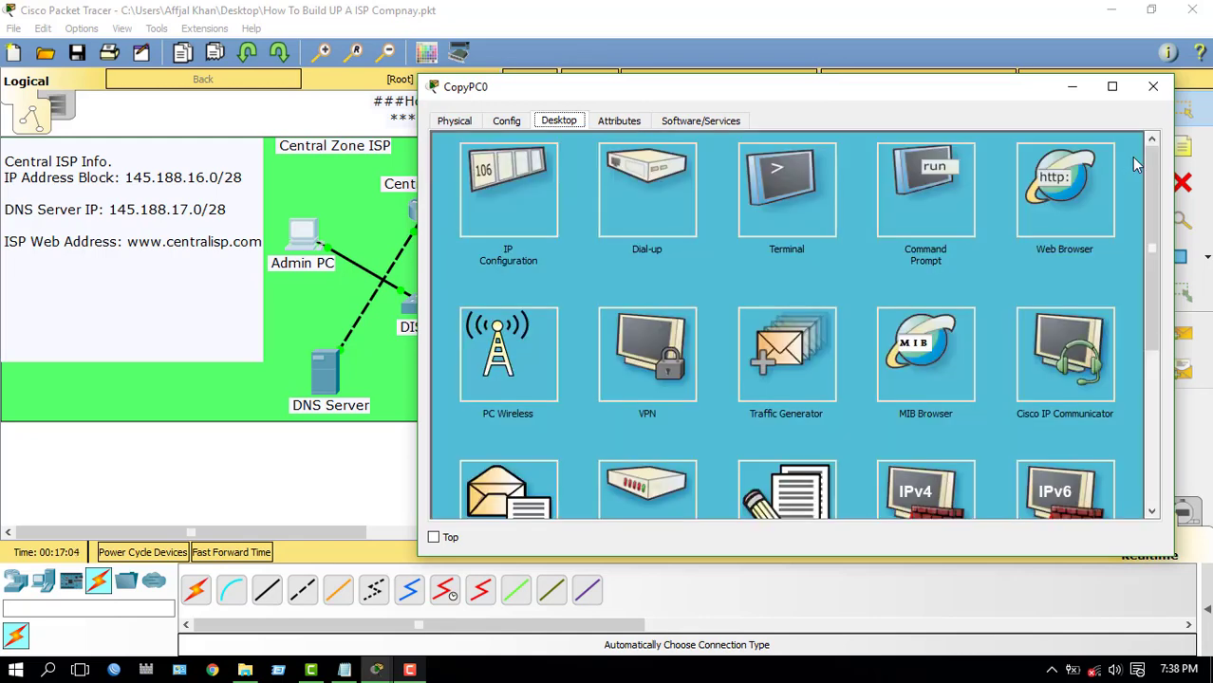
From the Admin PC's command prompt, ping the HTTP Server at 145.188.16.2.
left_click(913, 193)
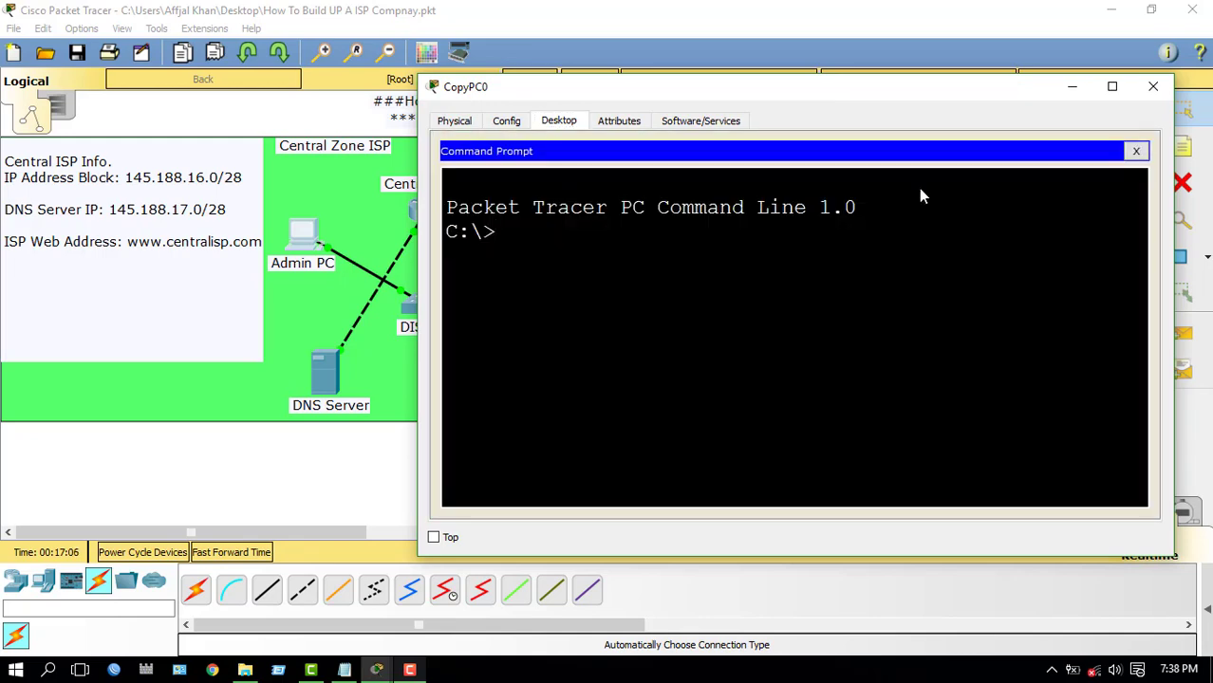
type("ing")
key("BackSpace")
key("BackSpace")
type("ping 145.188.16.2")
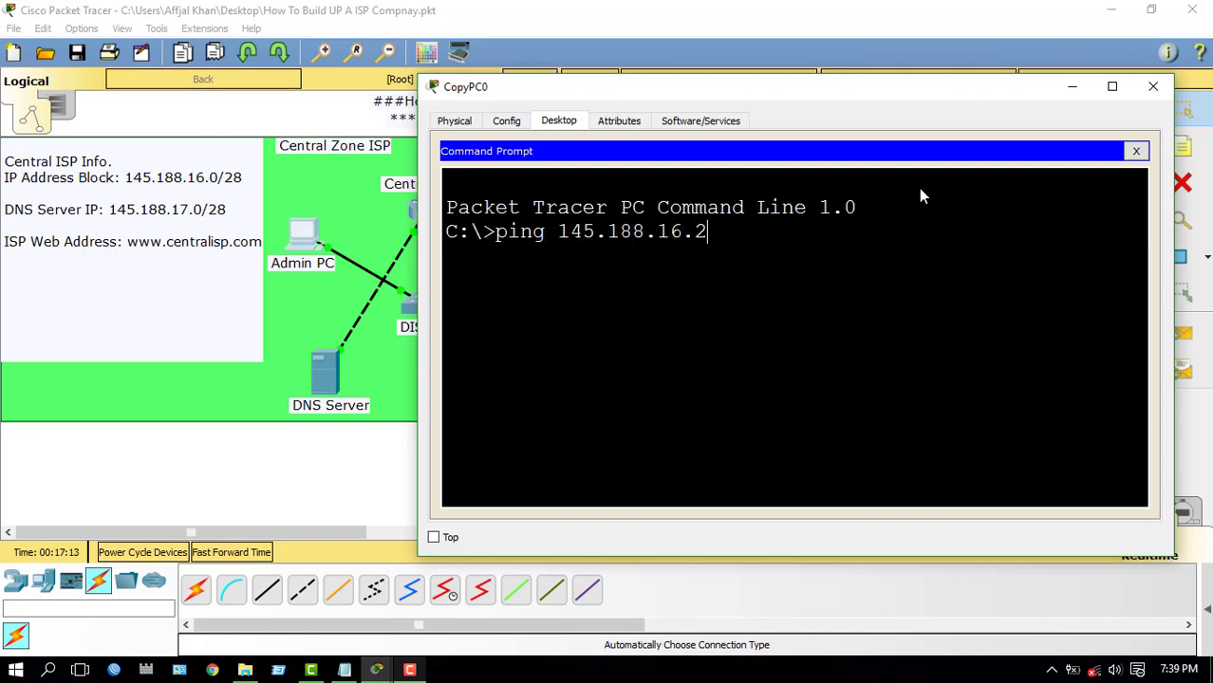
key("Return")
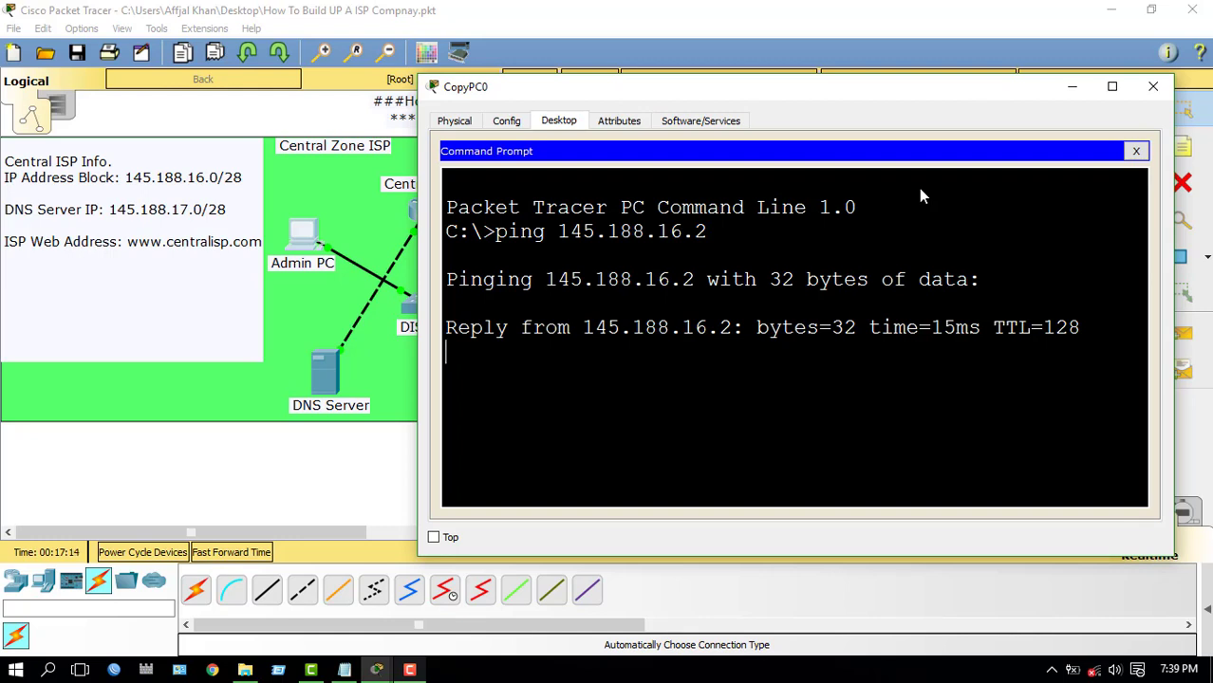
key("ctrl+c")
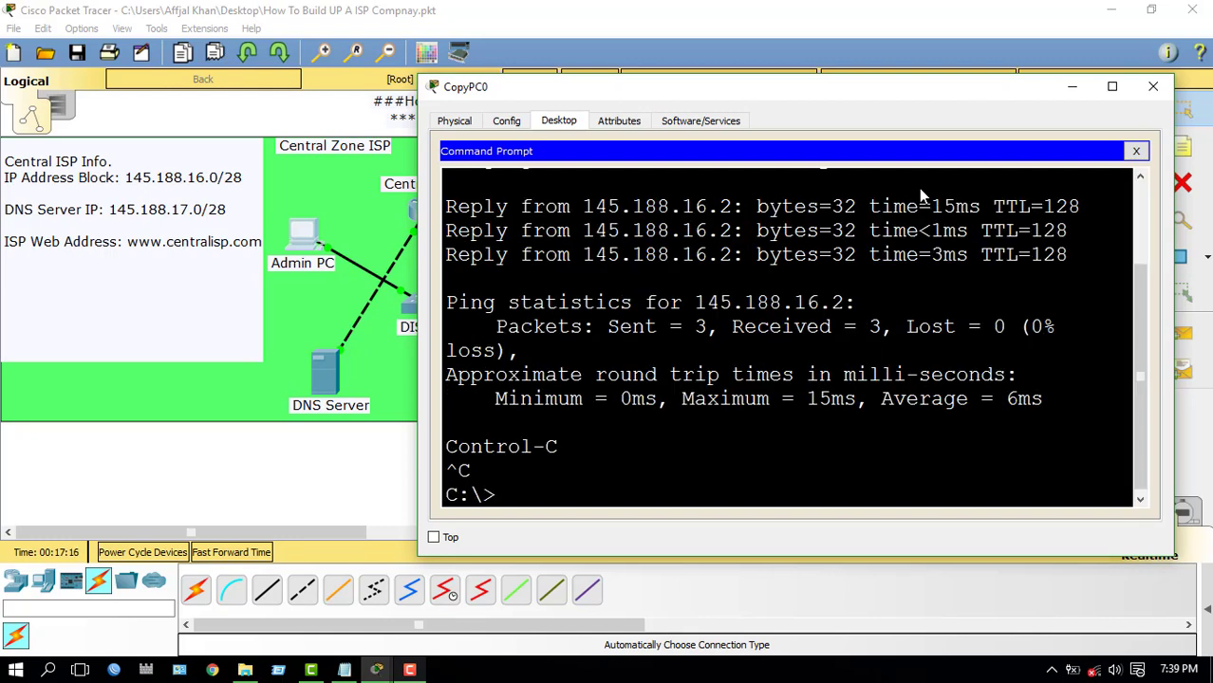
Ping the DNS server at 145.188.17.2, then close the Admin PC windows.
key("Up")
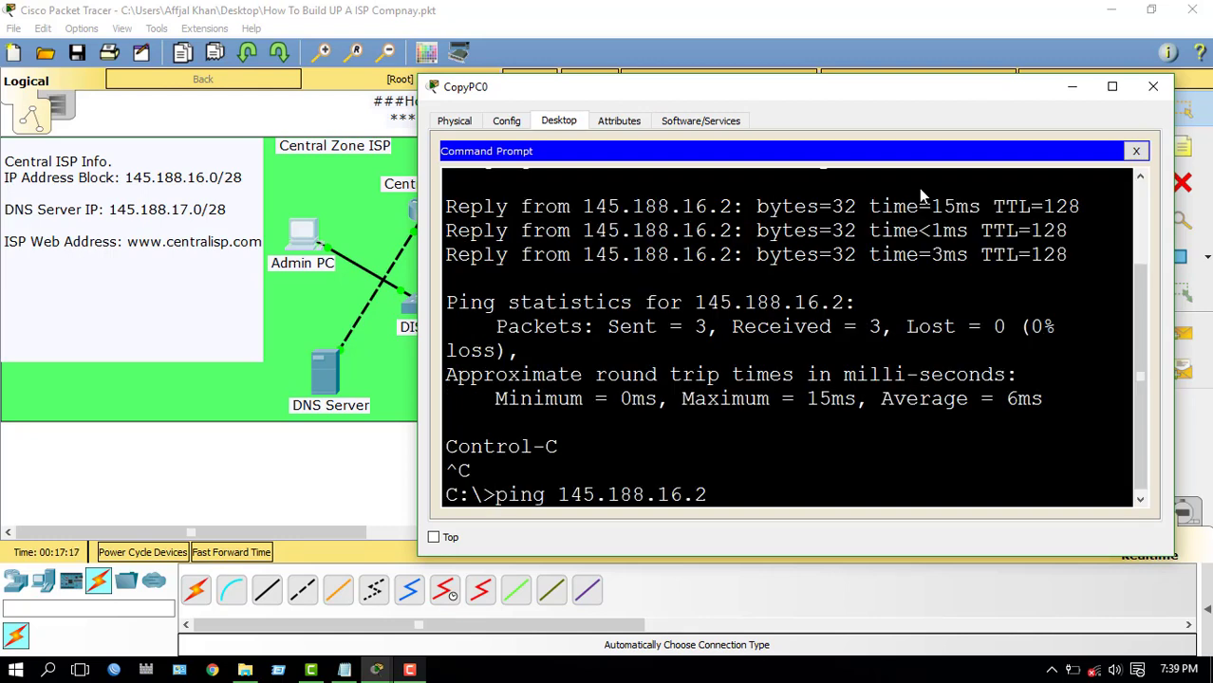
key("BackSpace")
key("BackSpace")
key("BackSpace")
type("7.2")
key("Return")
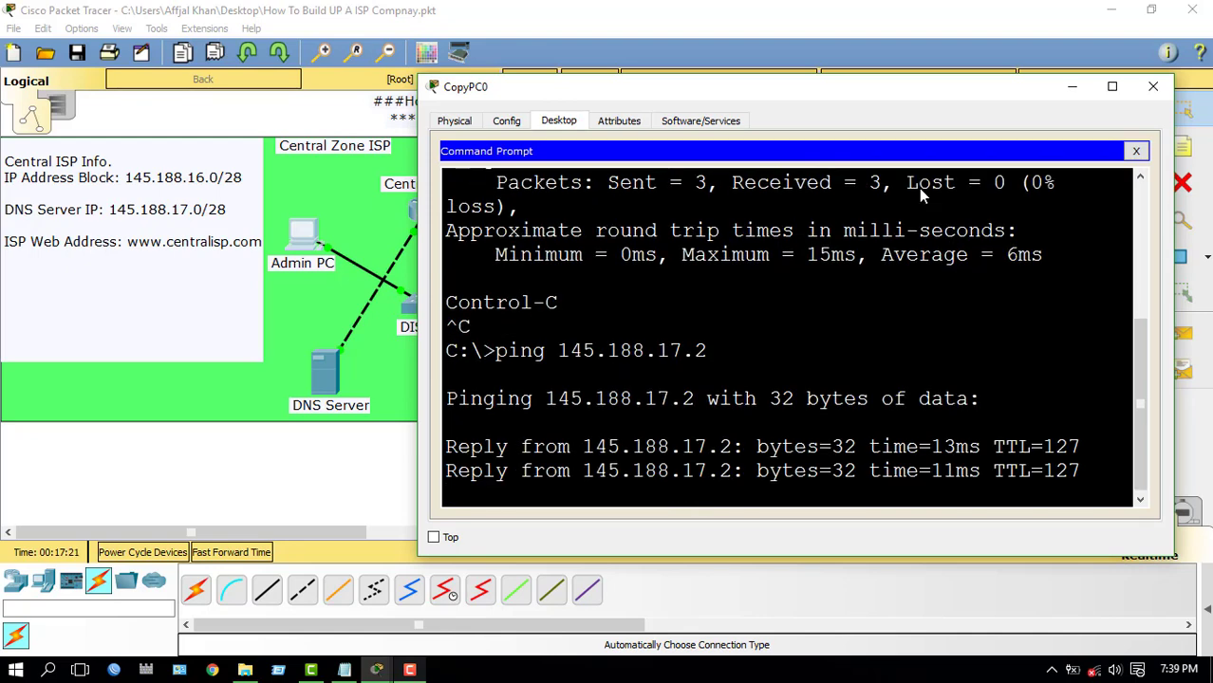
left_click(1136, 152)
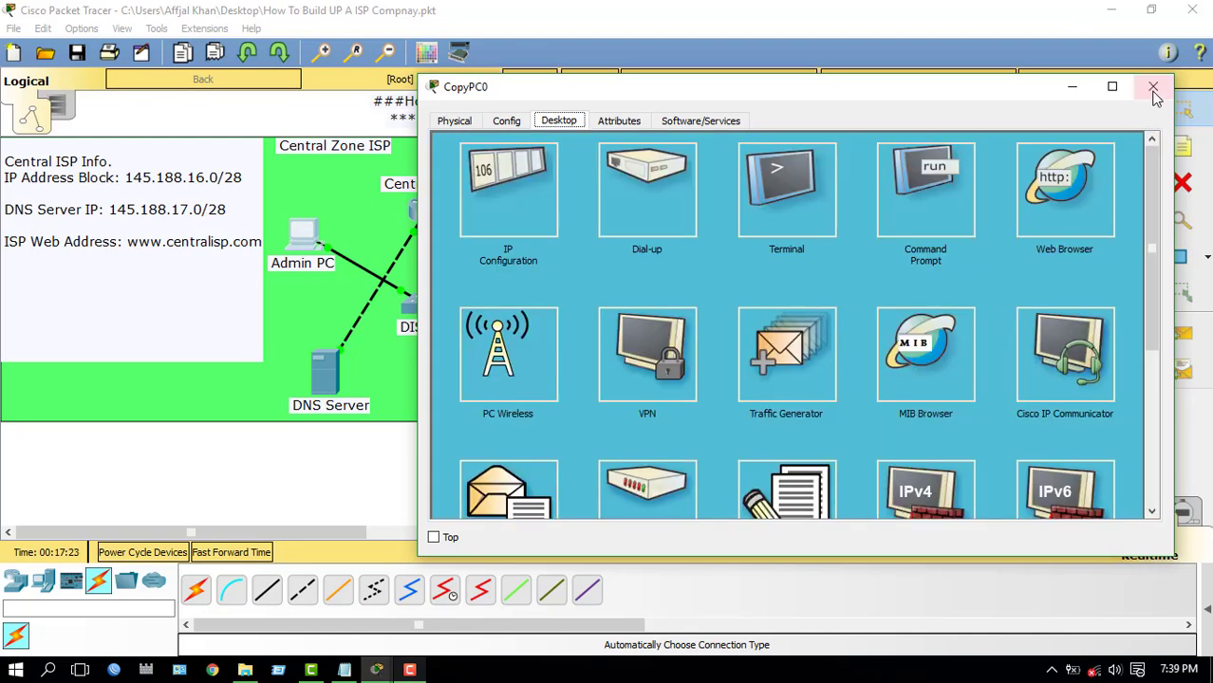
left_click(1153, 86)
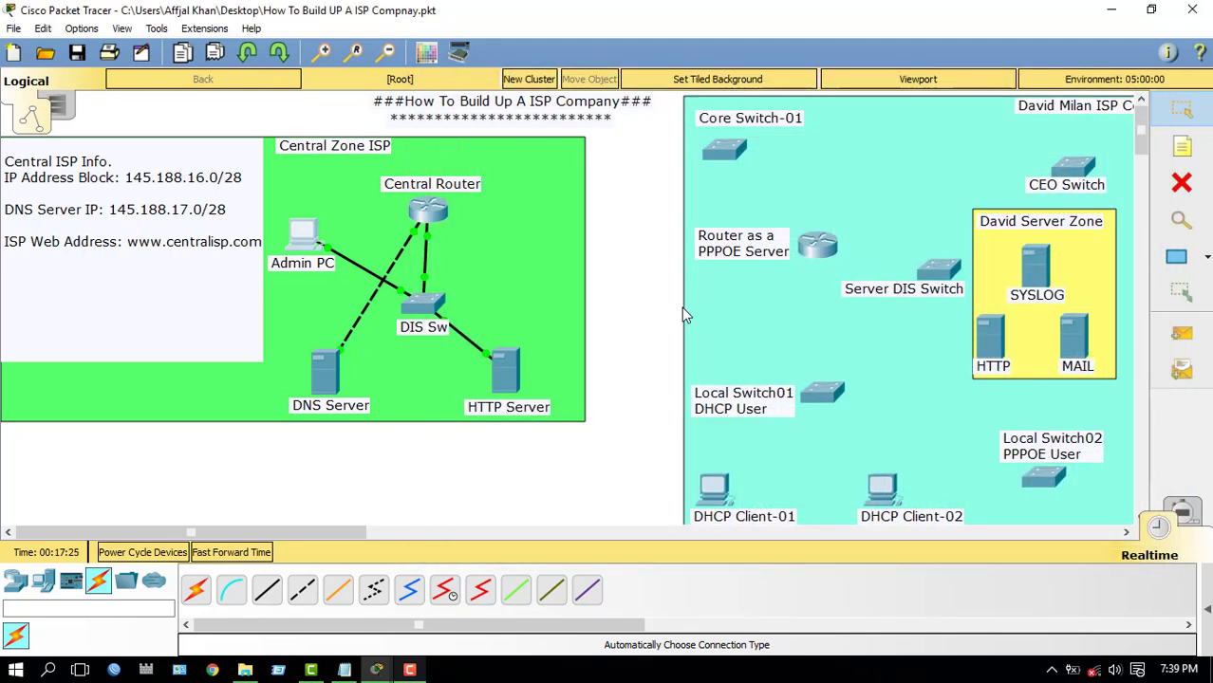
Open the Central Router's CLI and enter 'configure terminal'.
left_click(432, 216)
left_click_drag(438, 29, 507, 29)
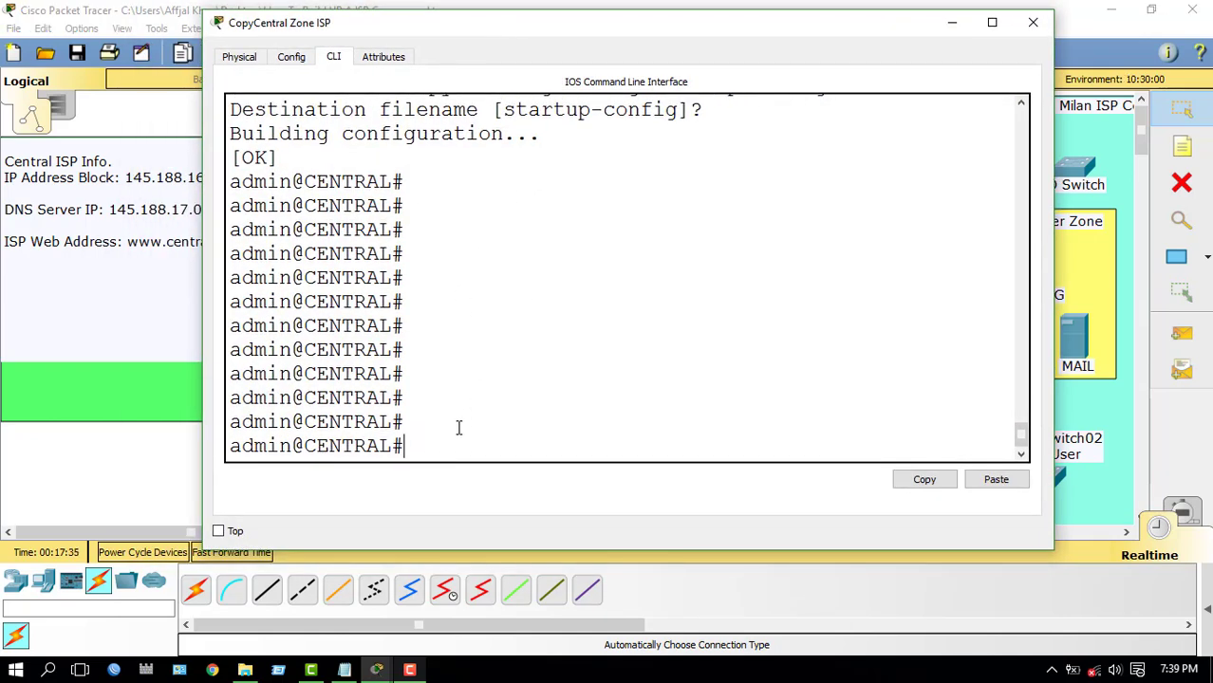
key("F9")
key("F9")
left_click(952, 22)
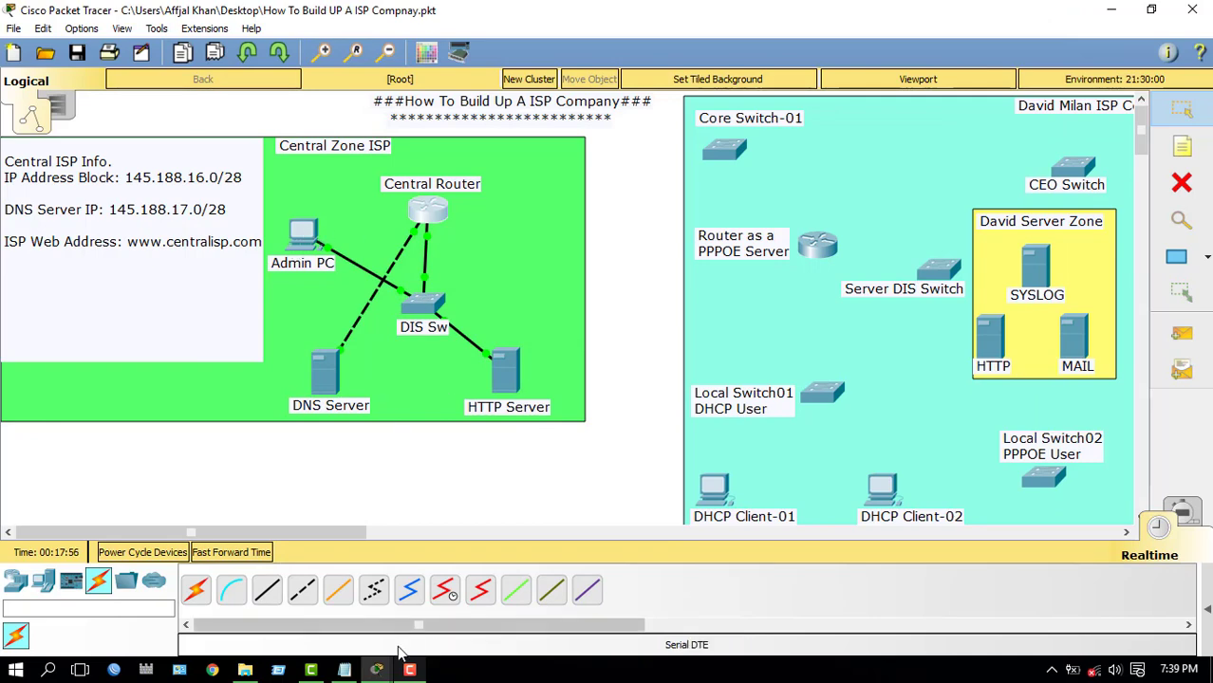
left_click(429, 219)
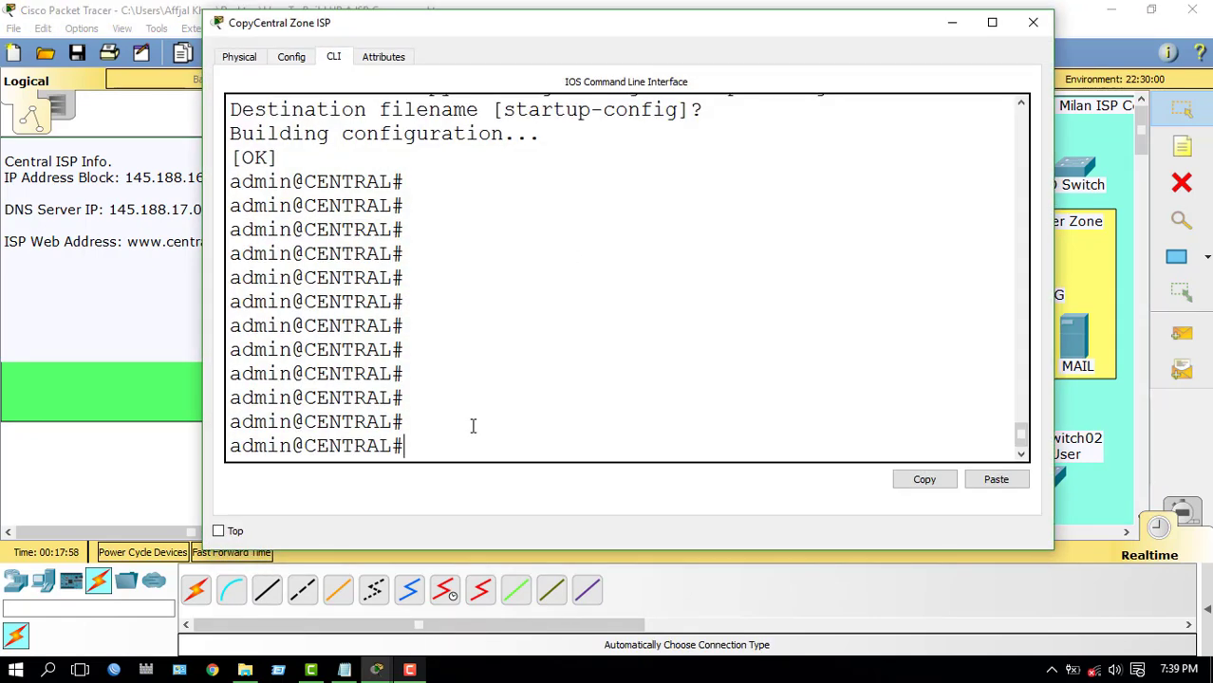
type("conf")
key("Tab")
type("t")
key("Tab")
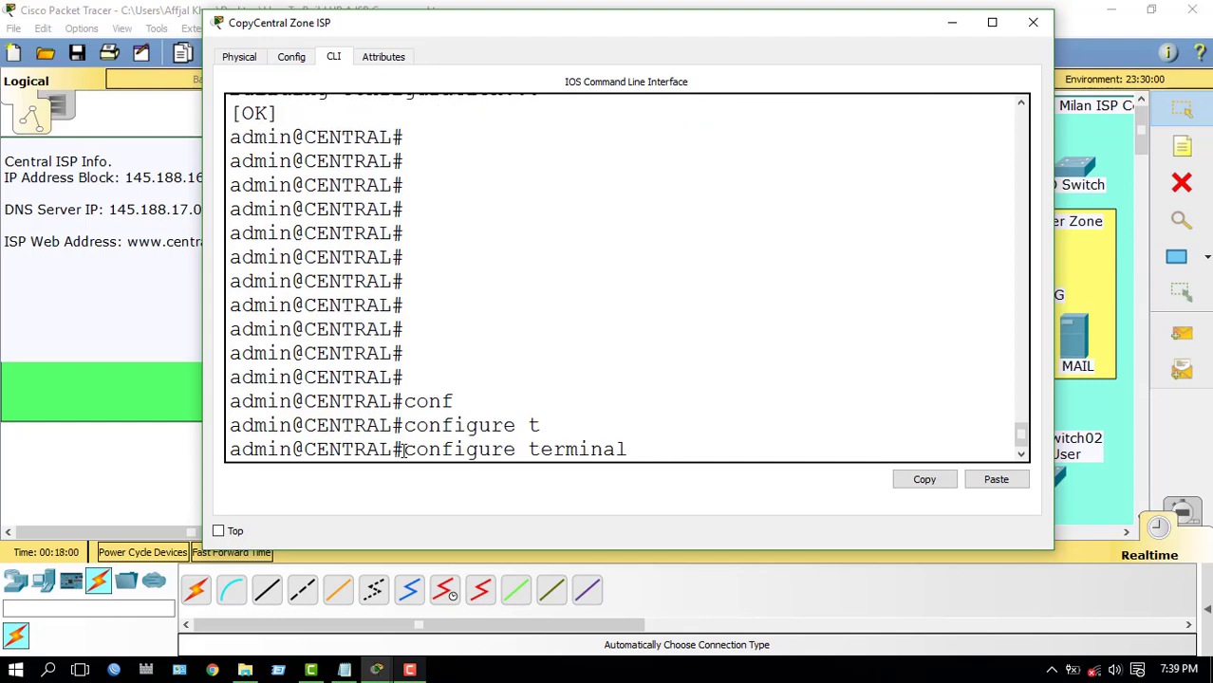
key("Return")
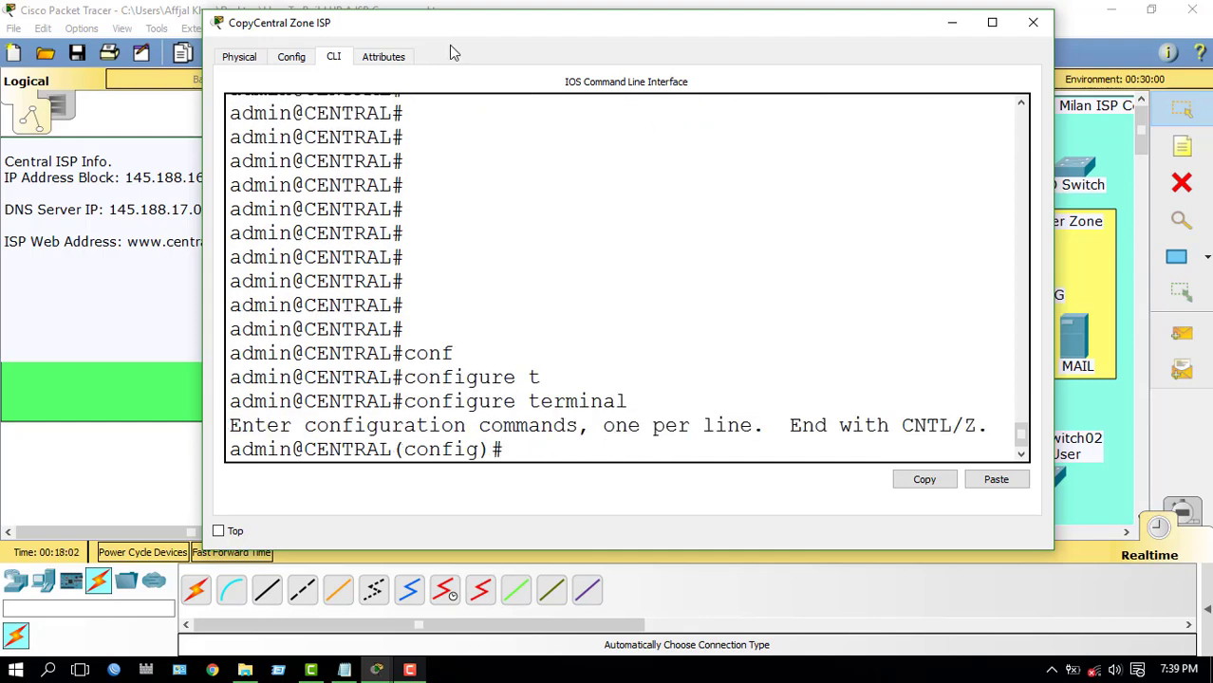
Reposition and minimize the router window to show the topology.
left_click_drag(463, 23, 682, 27)
left_click_drag(921, 29, 674, 34)
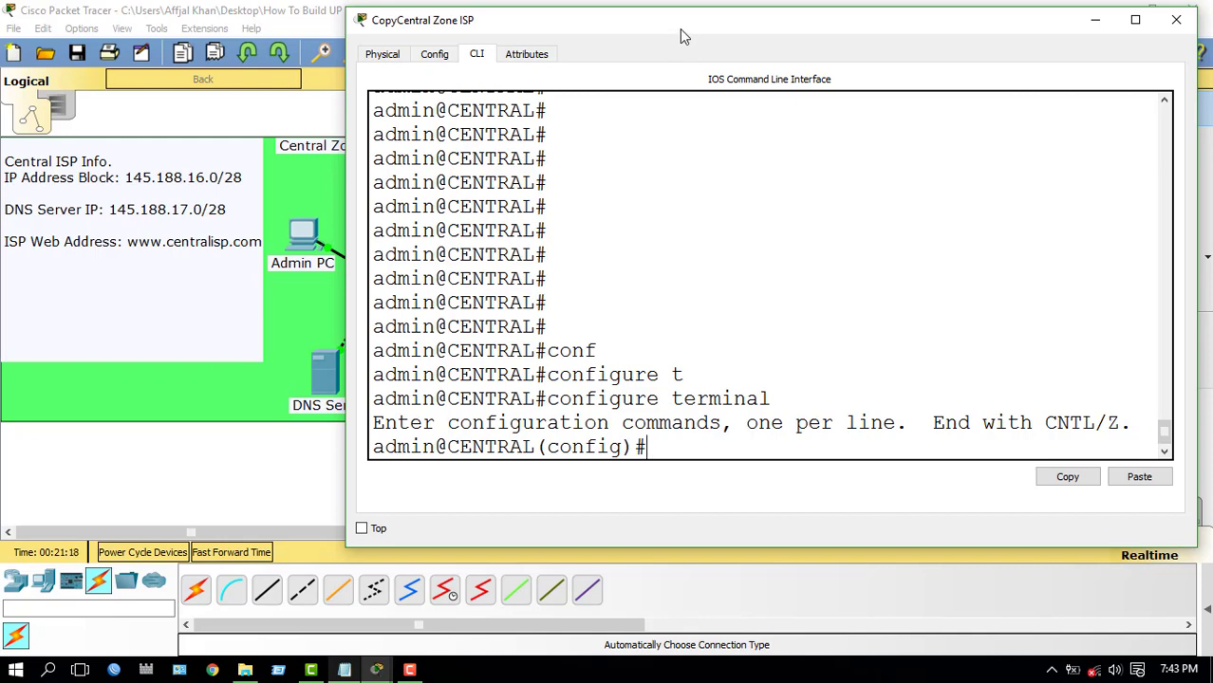
mouse_move(679, 29)
left_mouse_down()
mouse_move(730, 27)
mouse_move(693, 23)
left_mouse_up()
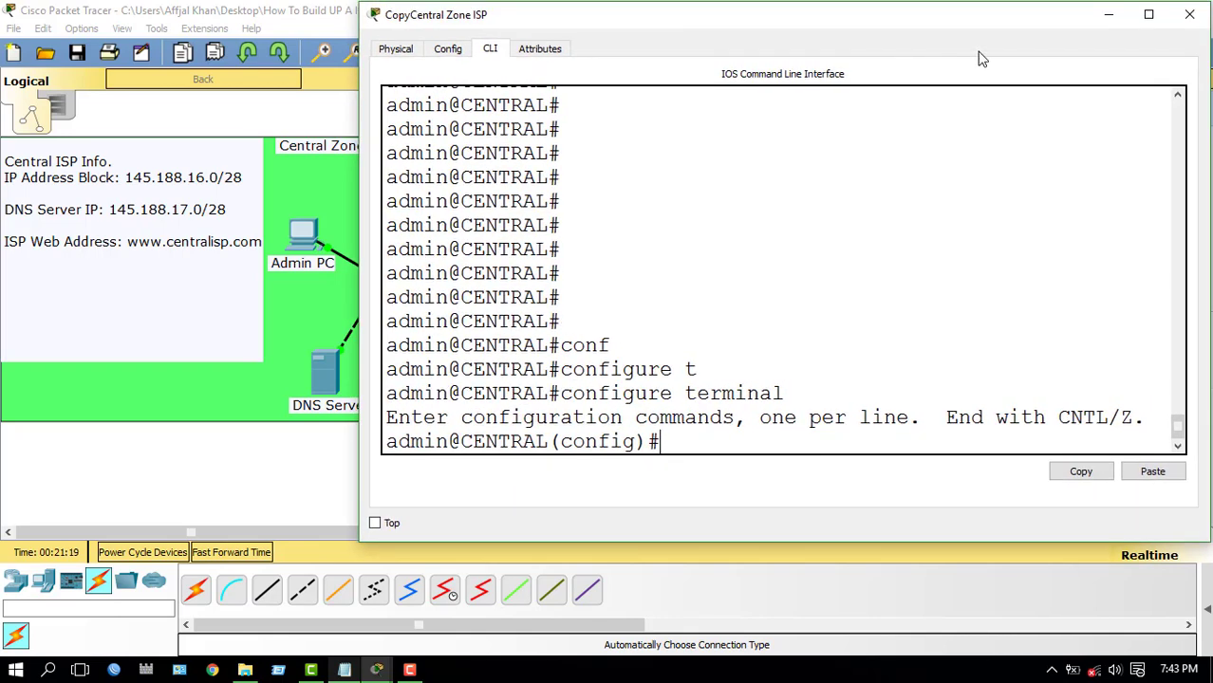
left_click(1107, 19)
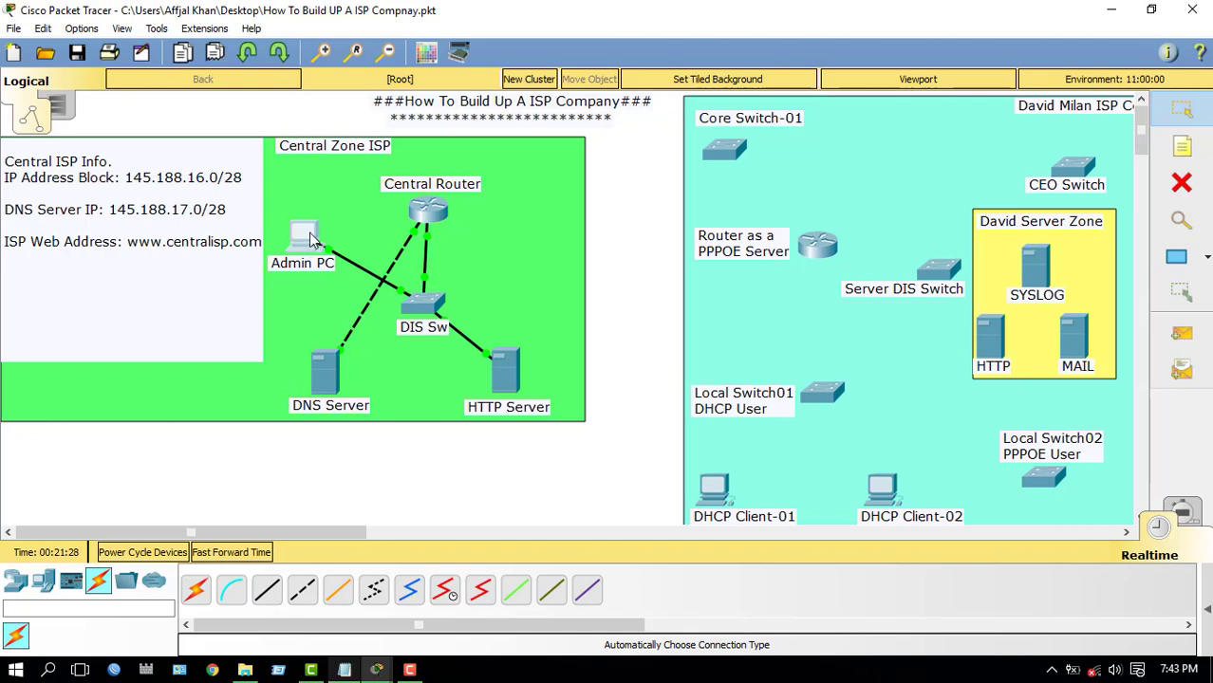
Begin 'access-list 1 permit' on the Central Router, checking the CLI help options.
left_click(435, 210)
type("s")
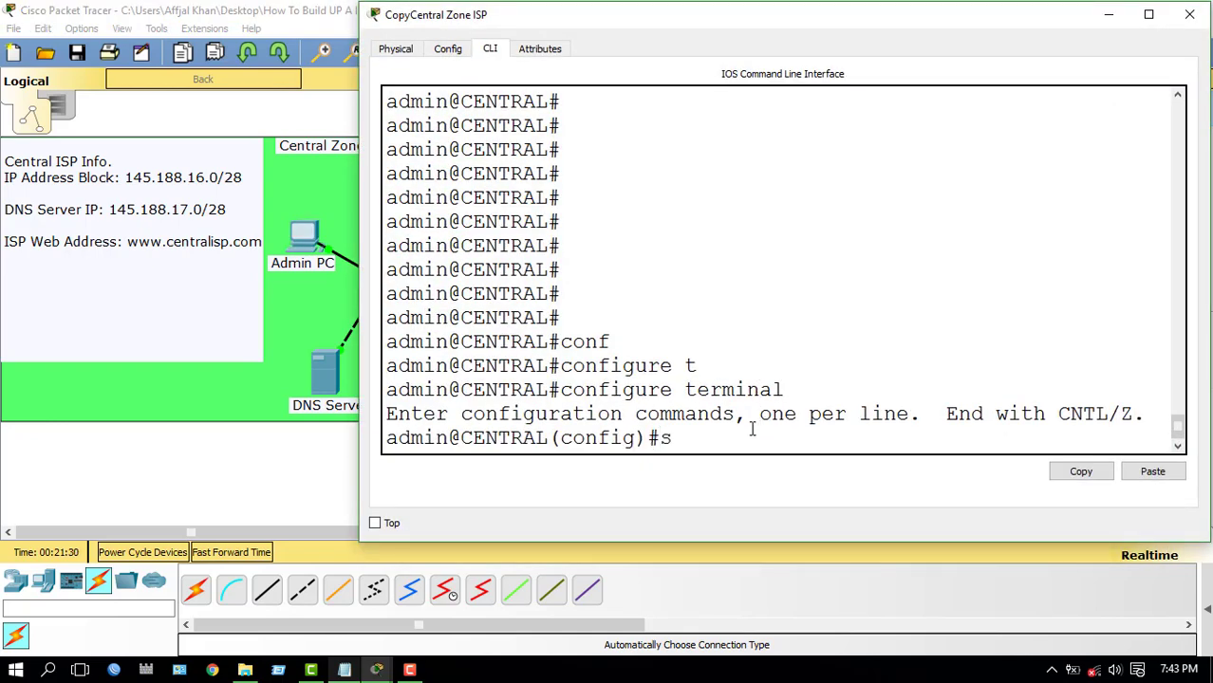
key("BackSpace")
type("acces")
key("Tab")
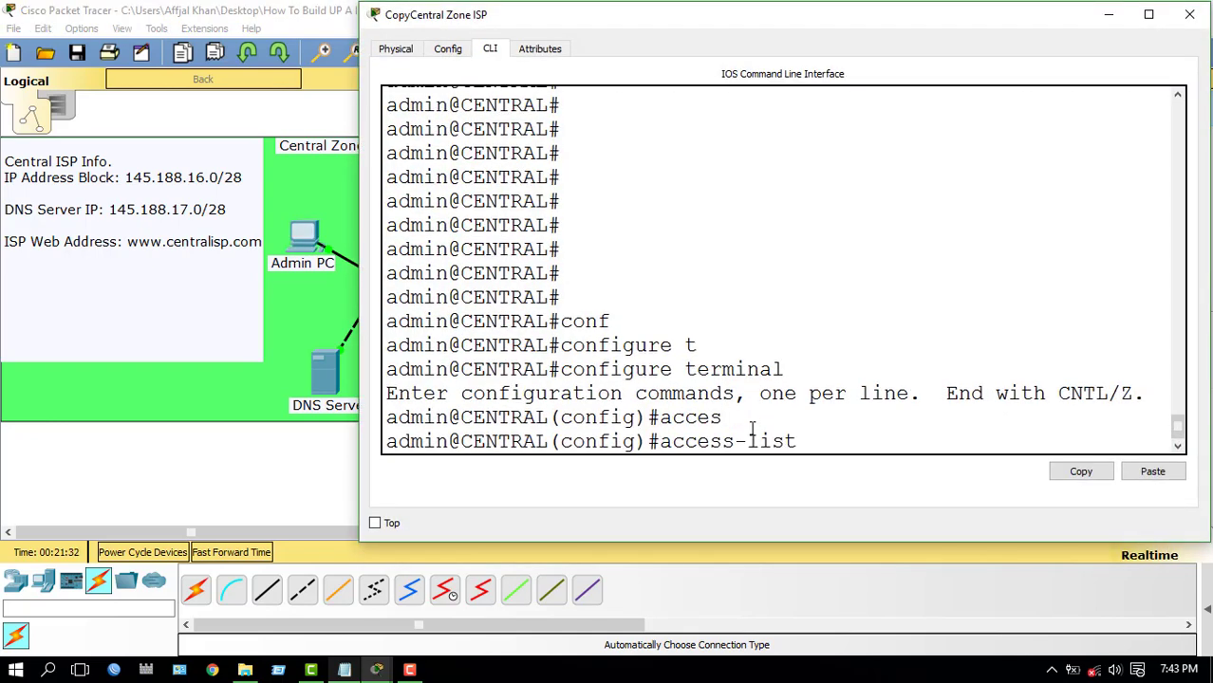
type("per")
key("Tab")
key("BackSpace")
key("BackSpace")
key("BackSpace")
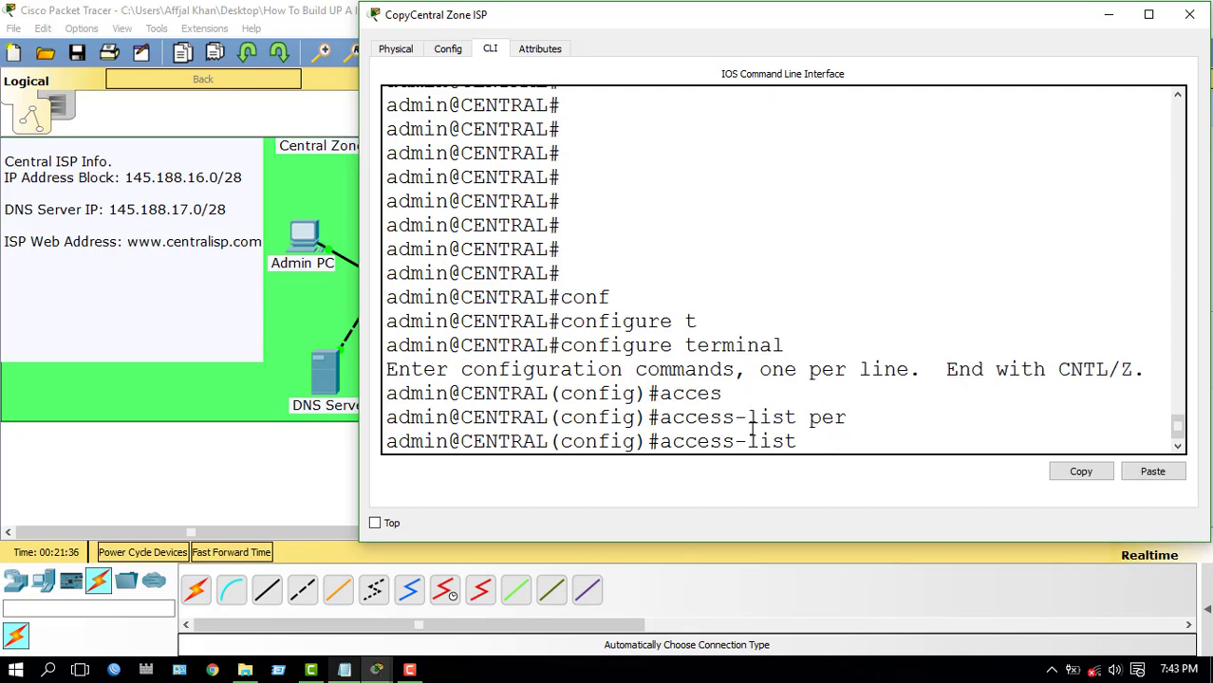
type("1")
type(" ?")
type("per")
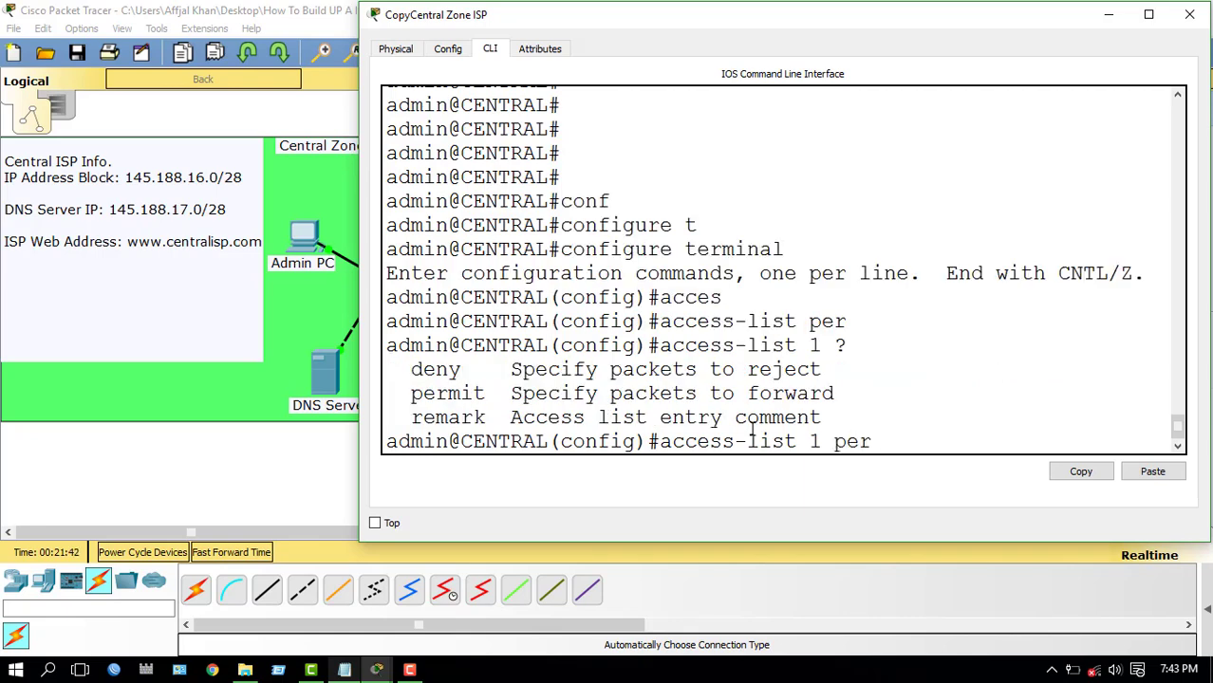
key("Tab")
type("hos")
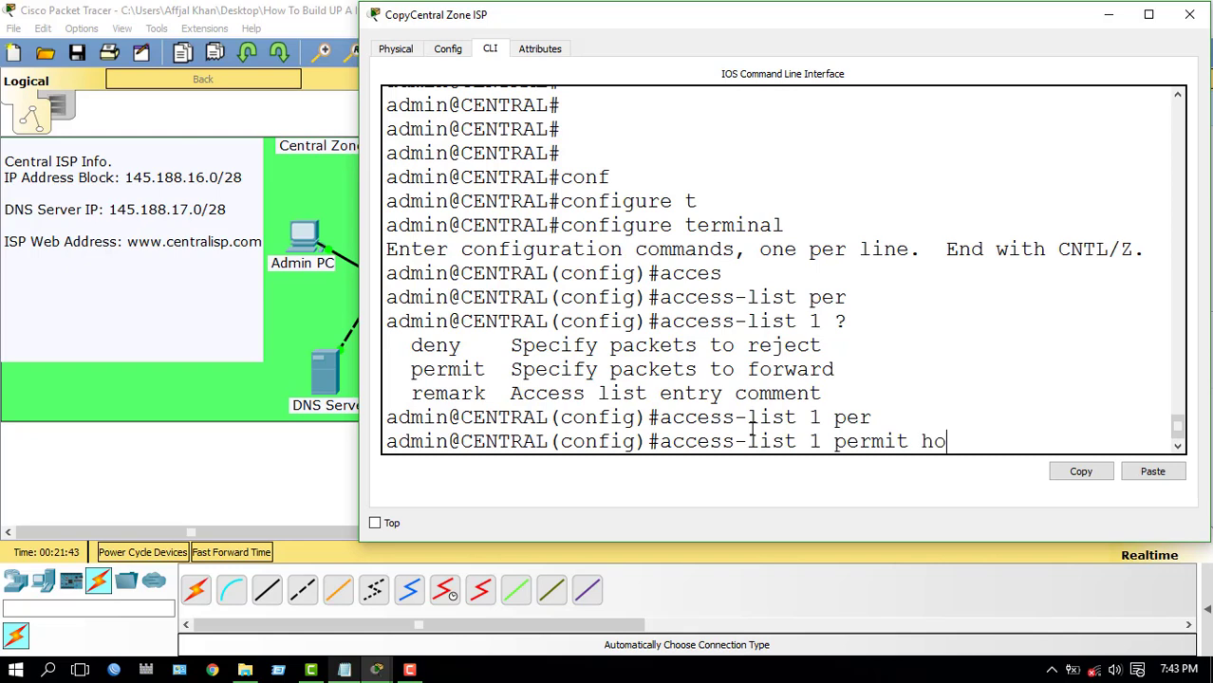
key("BackSpace")
key("BackSpace")
key("BackSpace")
type("?")
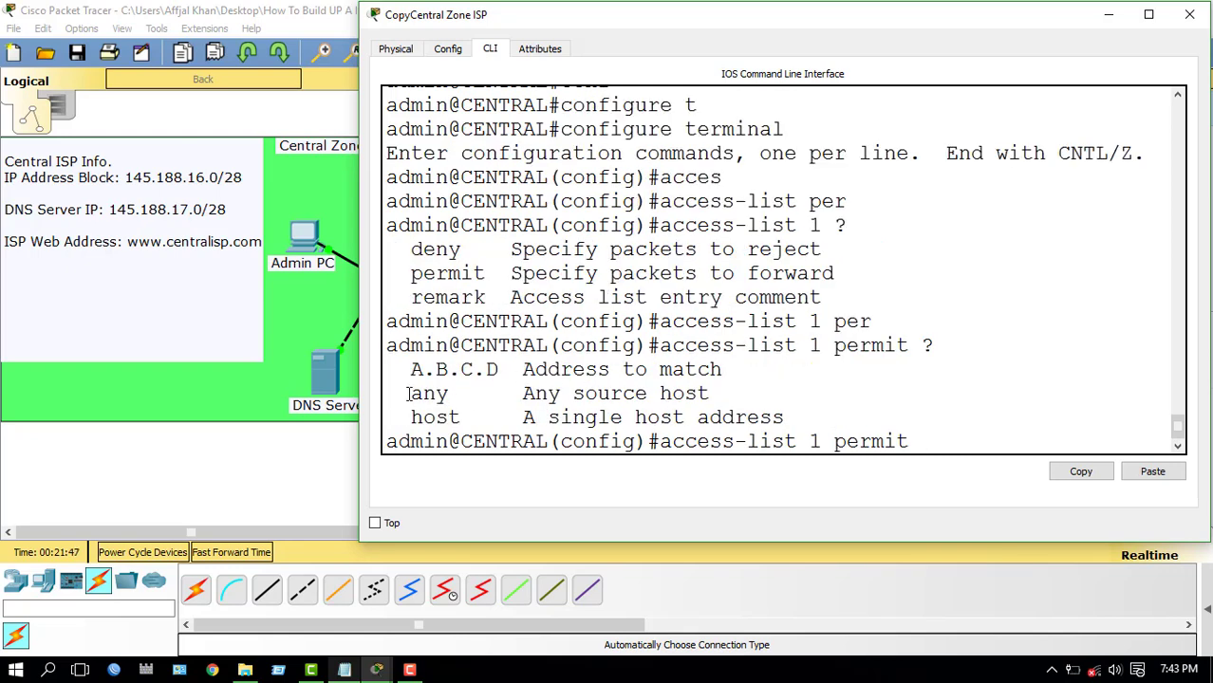
left_click_drag(408, 393, 461, 418)
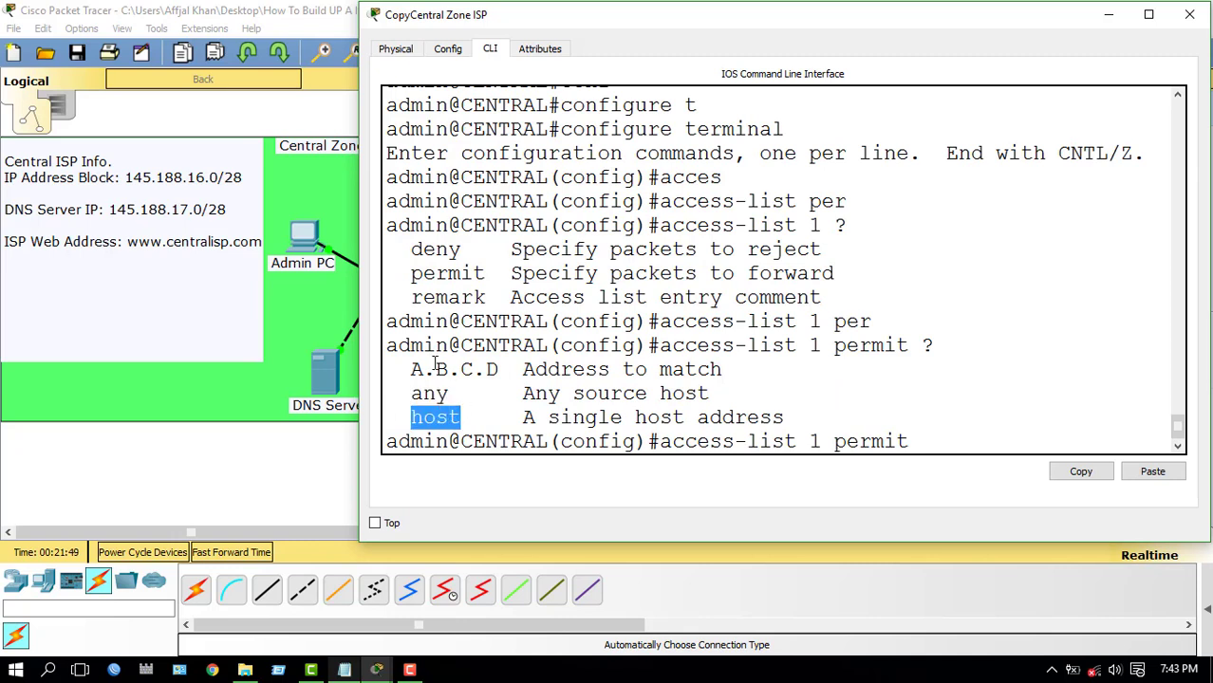
left_click_drag(424, 369, 500, 366)
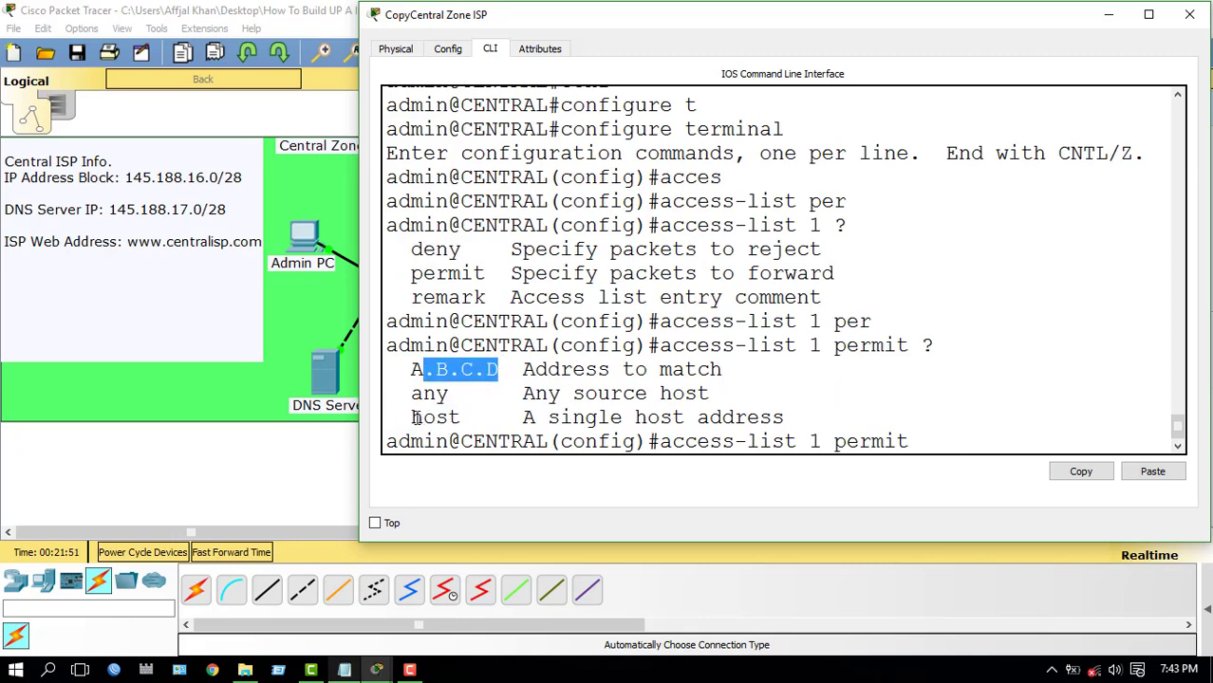
left_click_drag(412, 417, 462, 417)
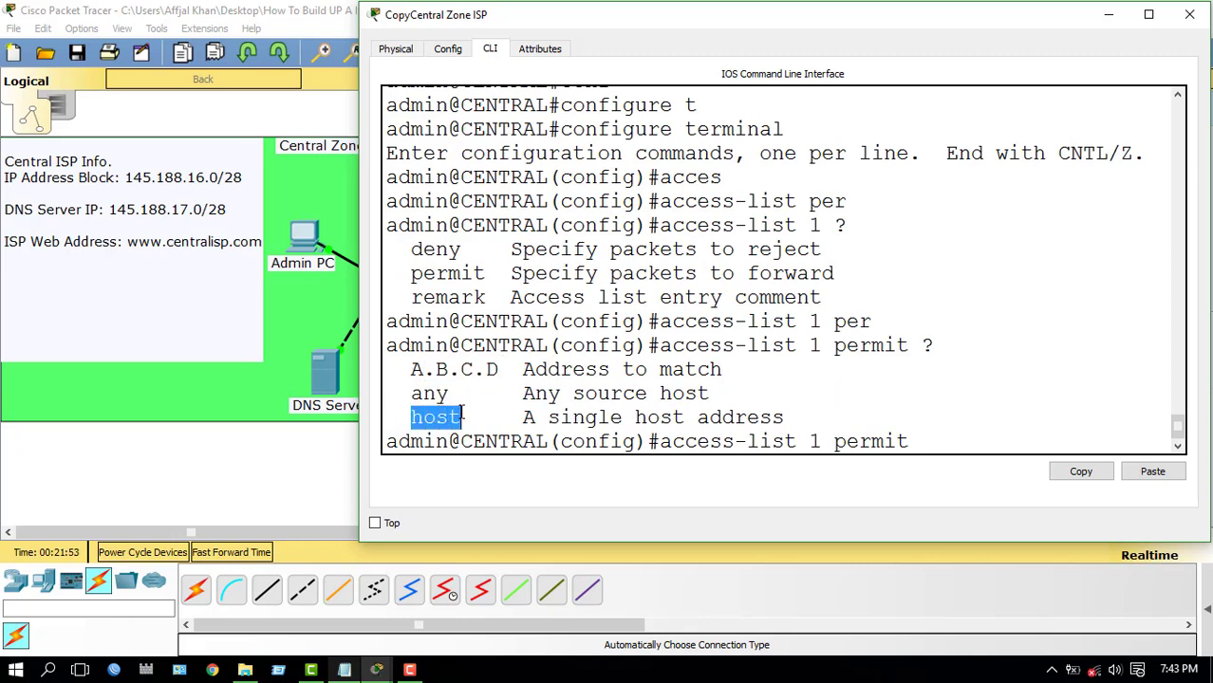
left_click_drag(568, 21, 645, 32)
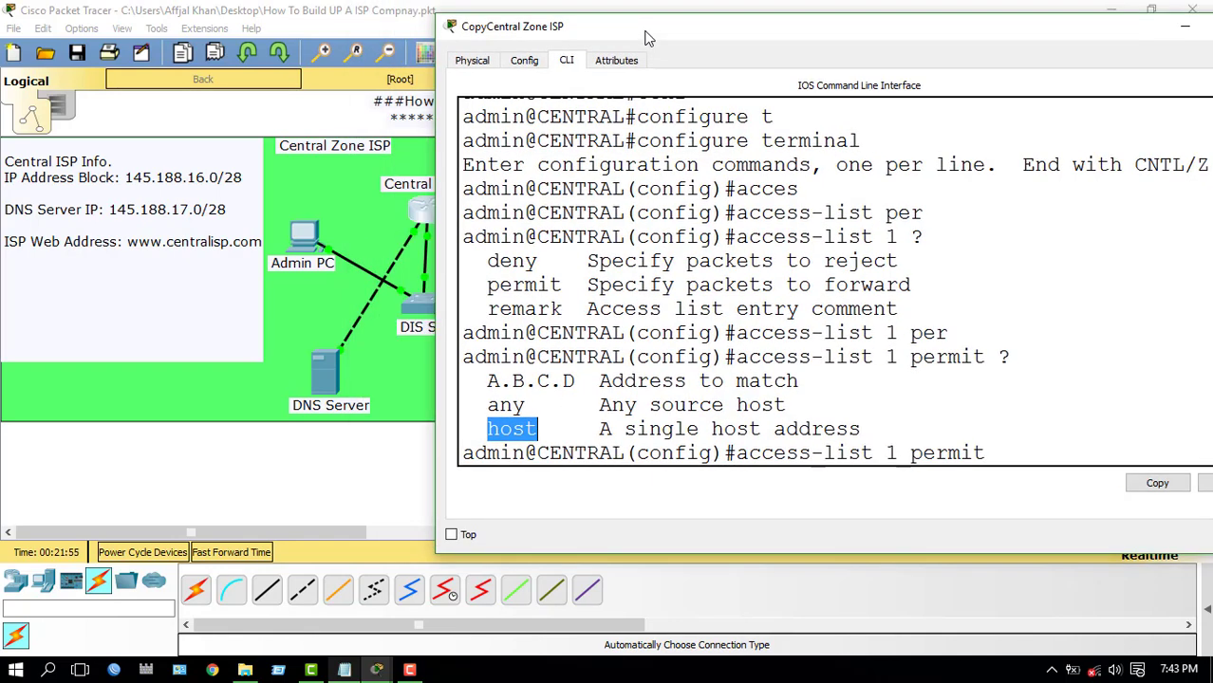
left_click_drag(792, 29, 662, 17)
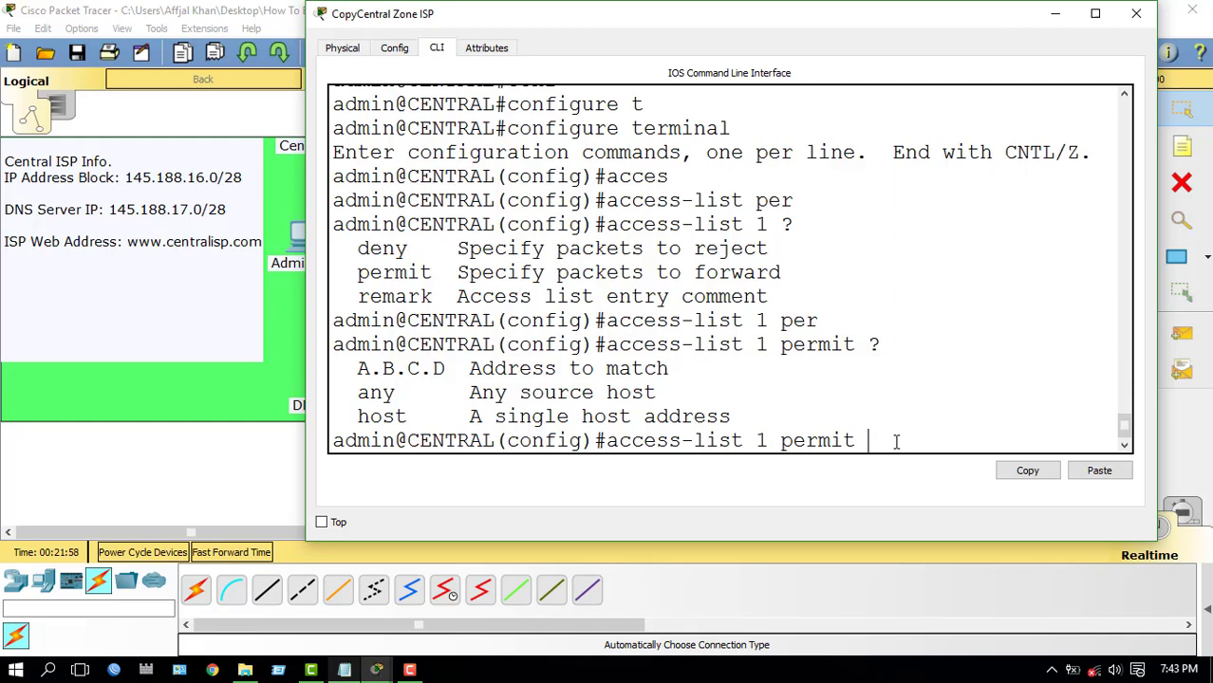
Finish the rule as 'permit host 145.188.16.3', the Admin PC's address.
type("host")
key("Tab")
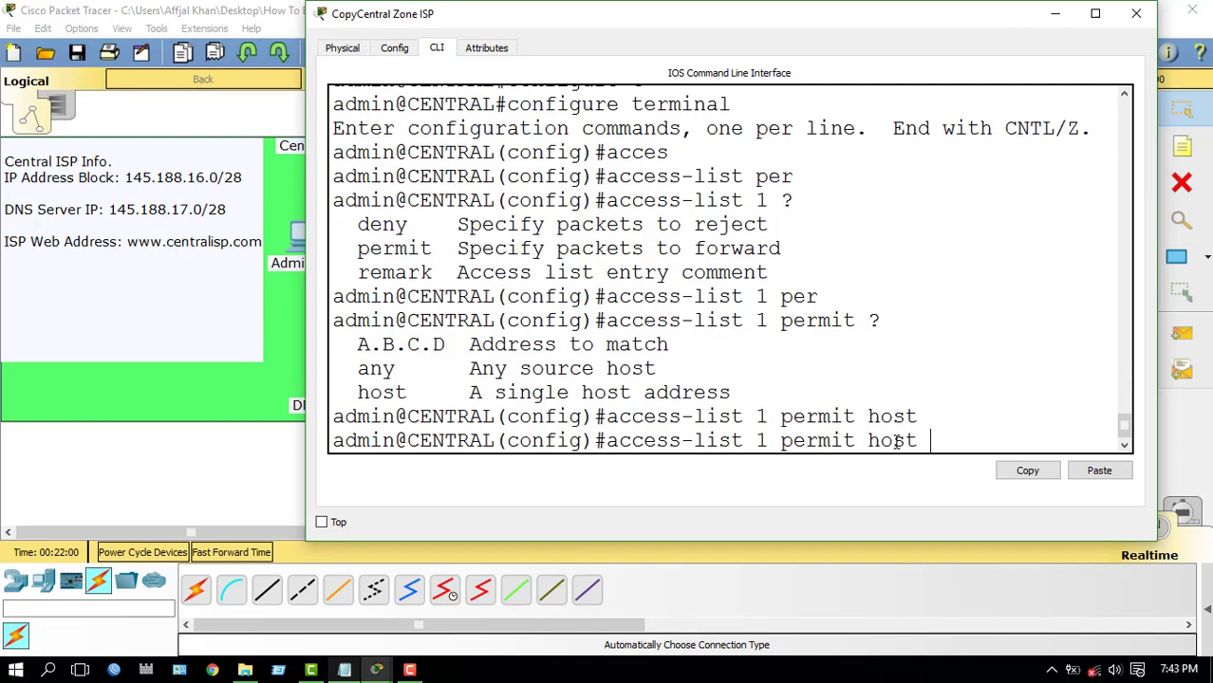
type("?")
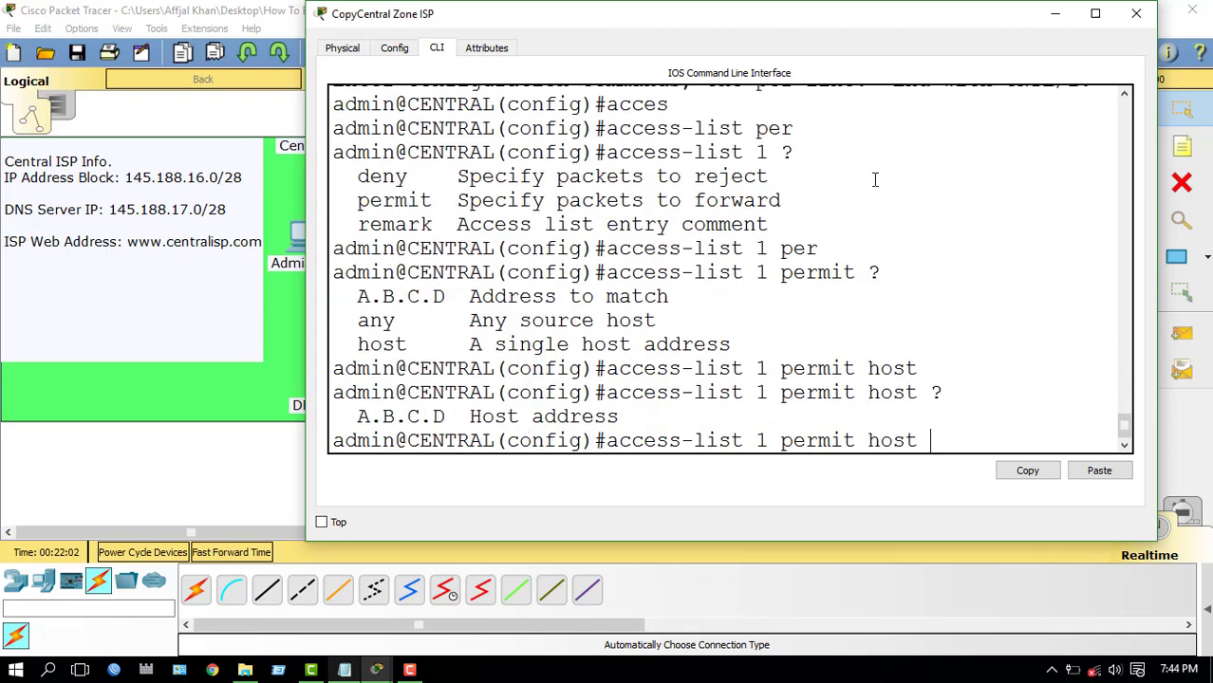
left_click(1054, 16)
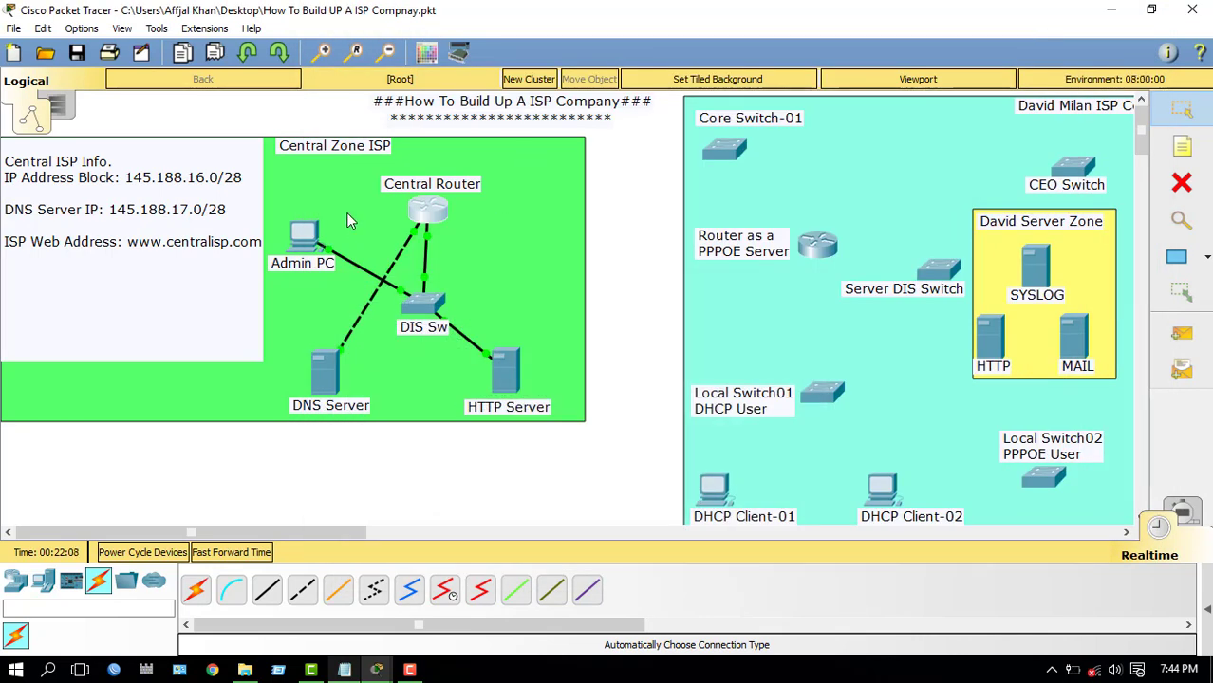
mouse_move(302, 234)
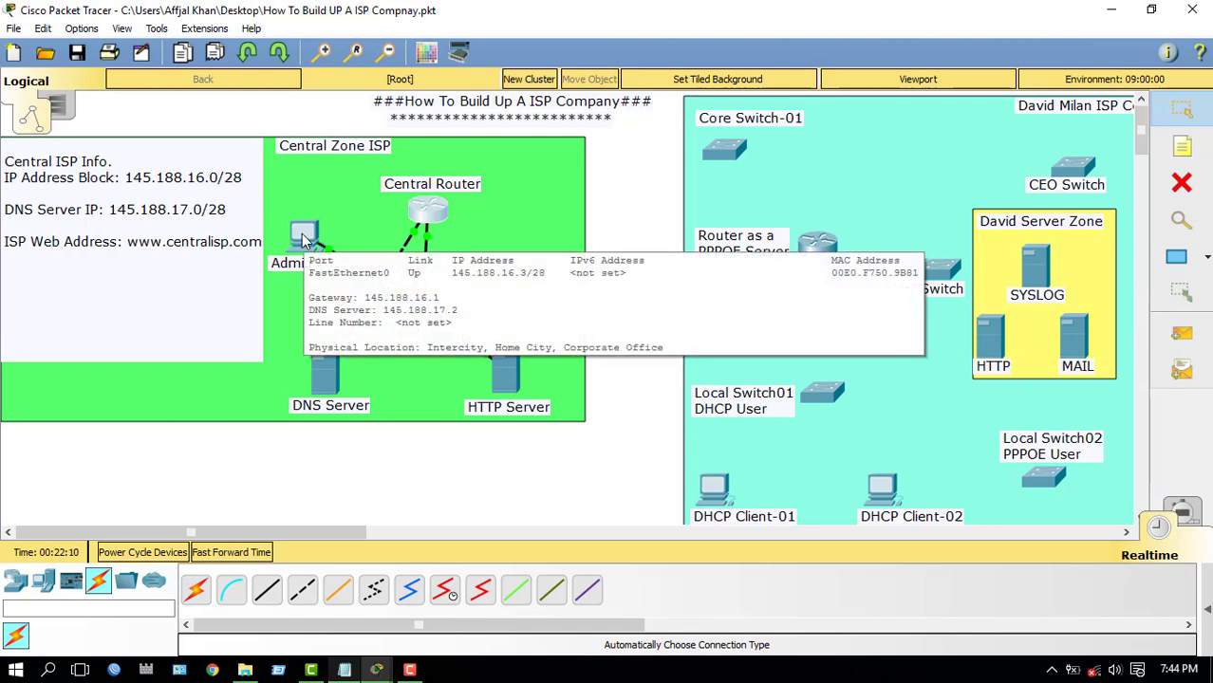
left_click(423, 217)
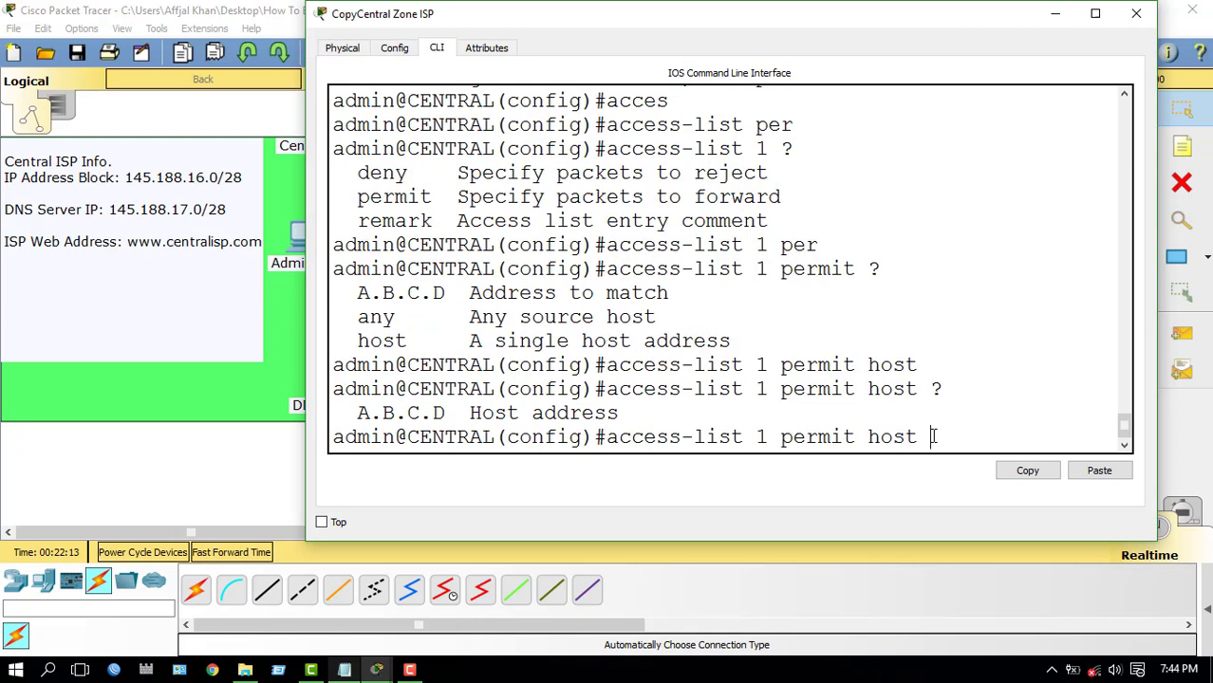
type("145.188.1")
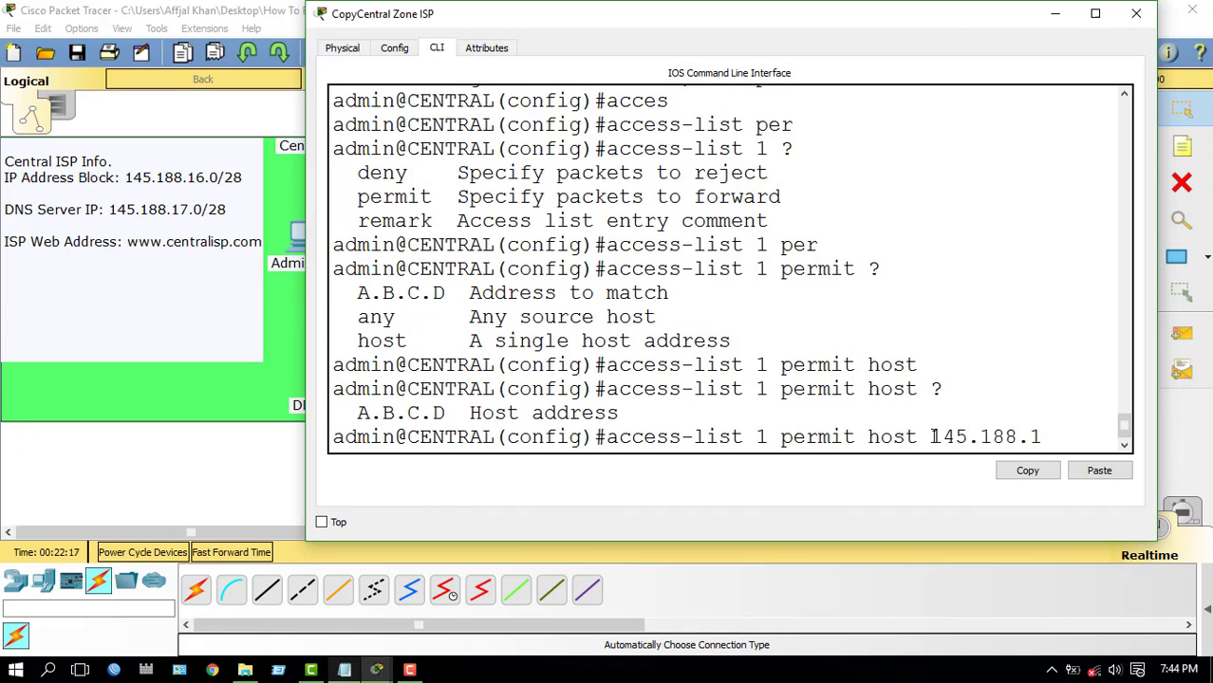
type("6.3 ?")
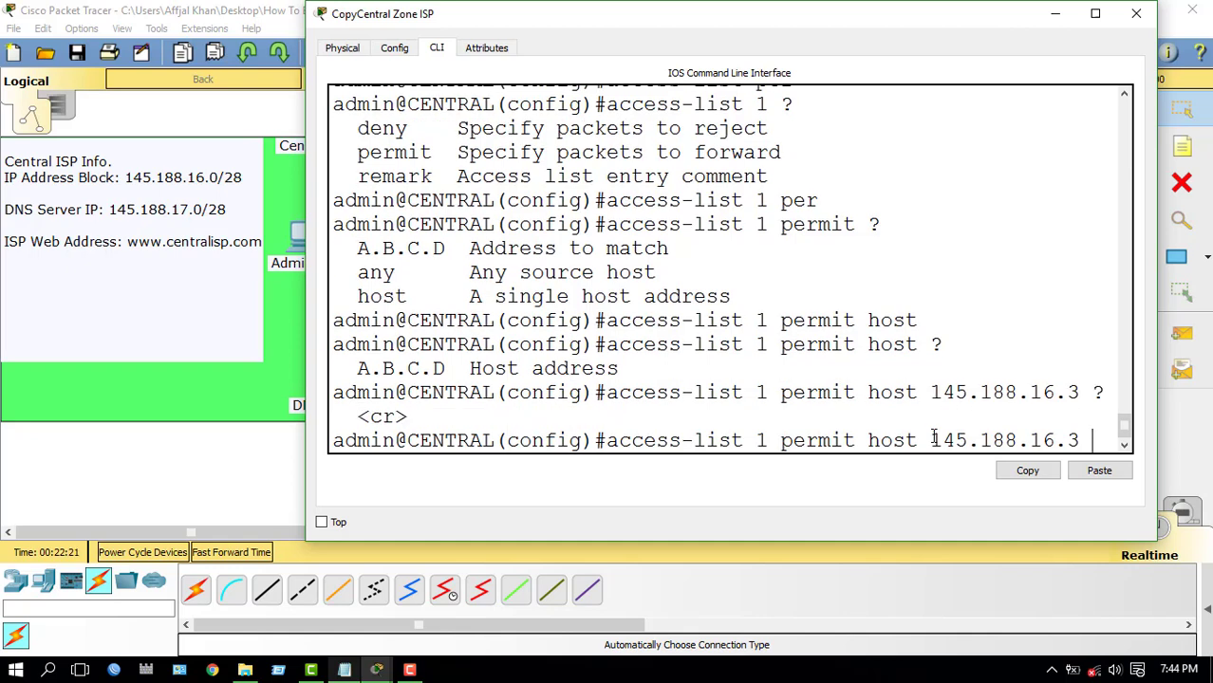
key("BackSpace")
key("Return")
key("Return")
key("Return")
key("Return")
key("Return")
key("Return")
key("Return")
key("Return")
key("Return")
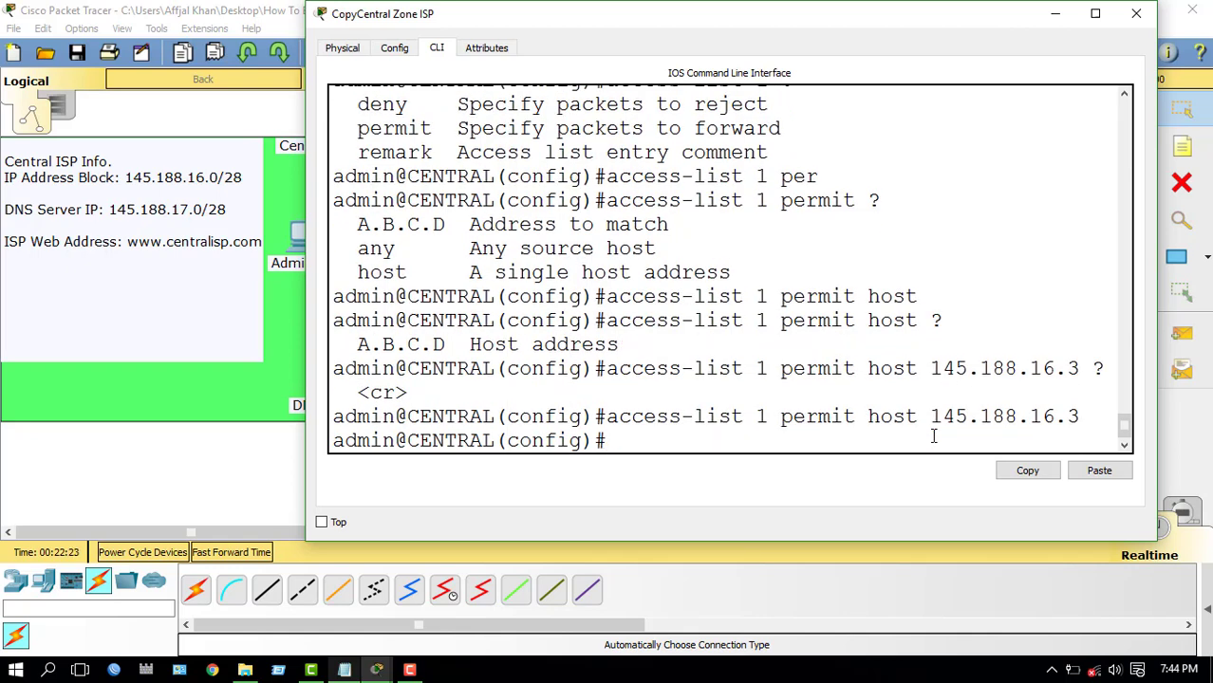
key("Return")
key("Return")
key("Return")
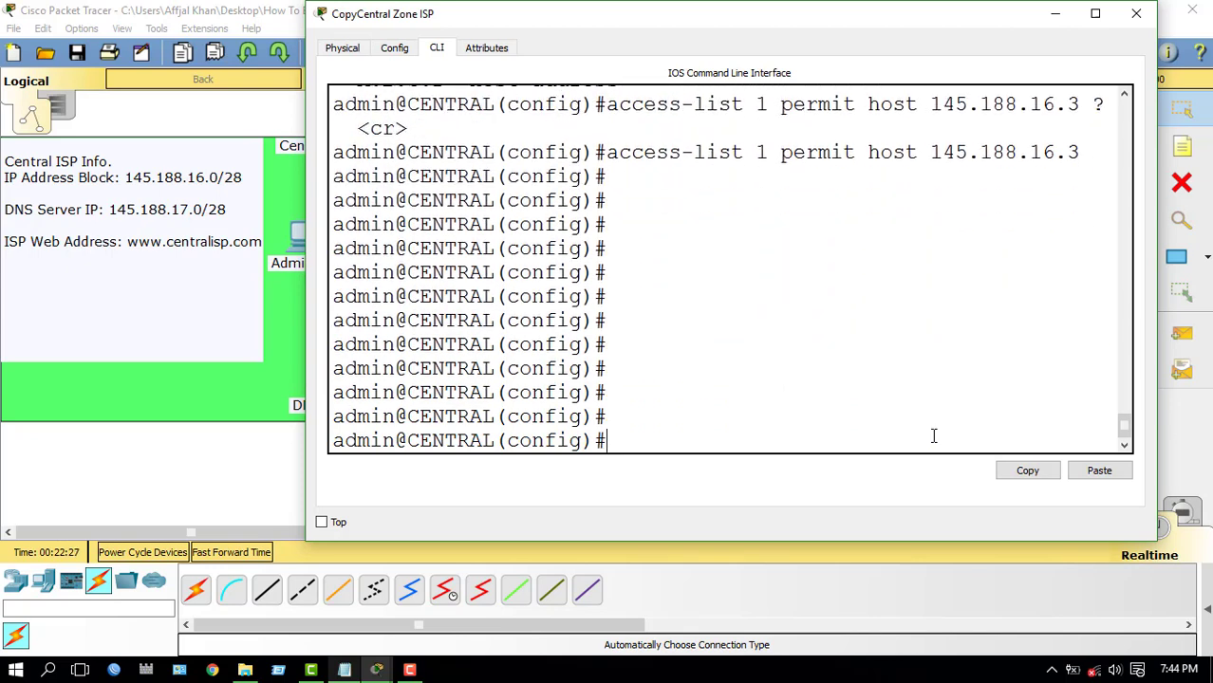
Set vty lines 0 4 to 'login local' and 'access-class 1 in'.
type("line vty 0 ")
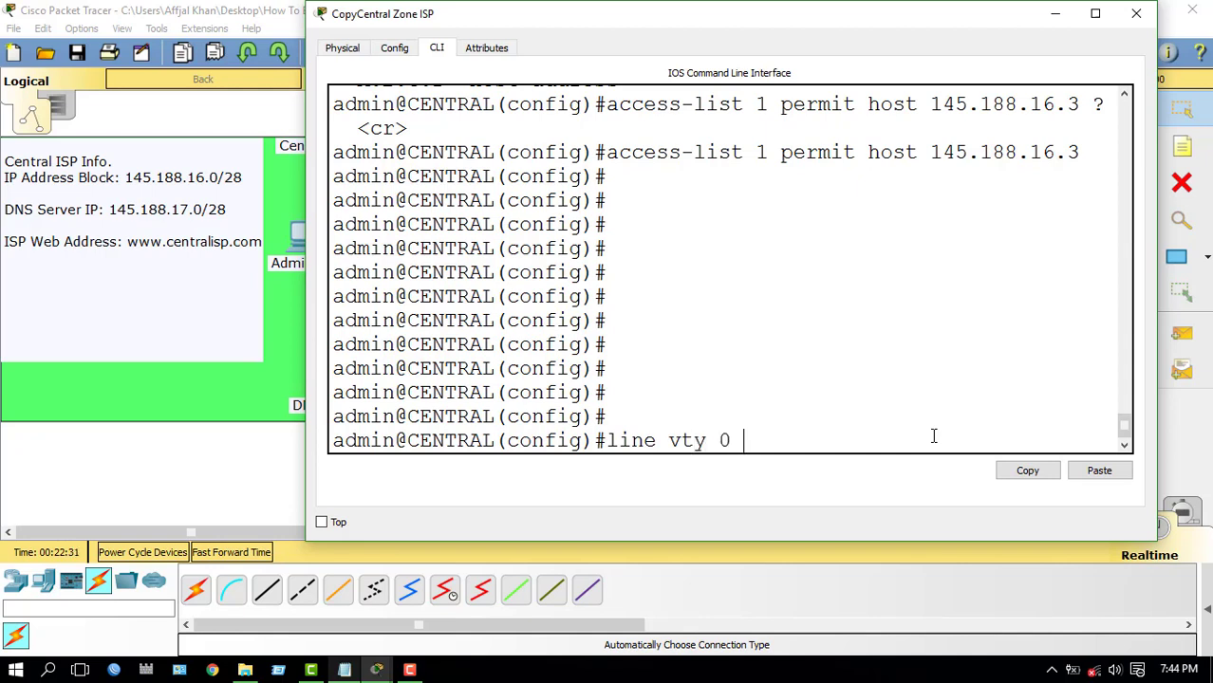
type("4")
key("Return")
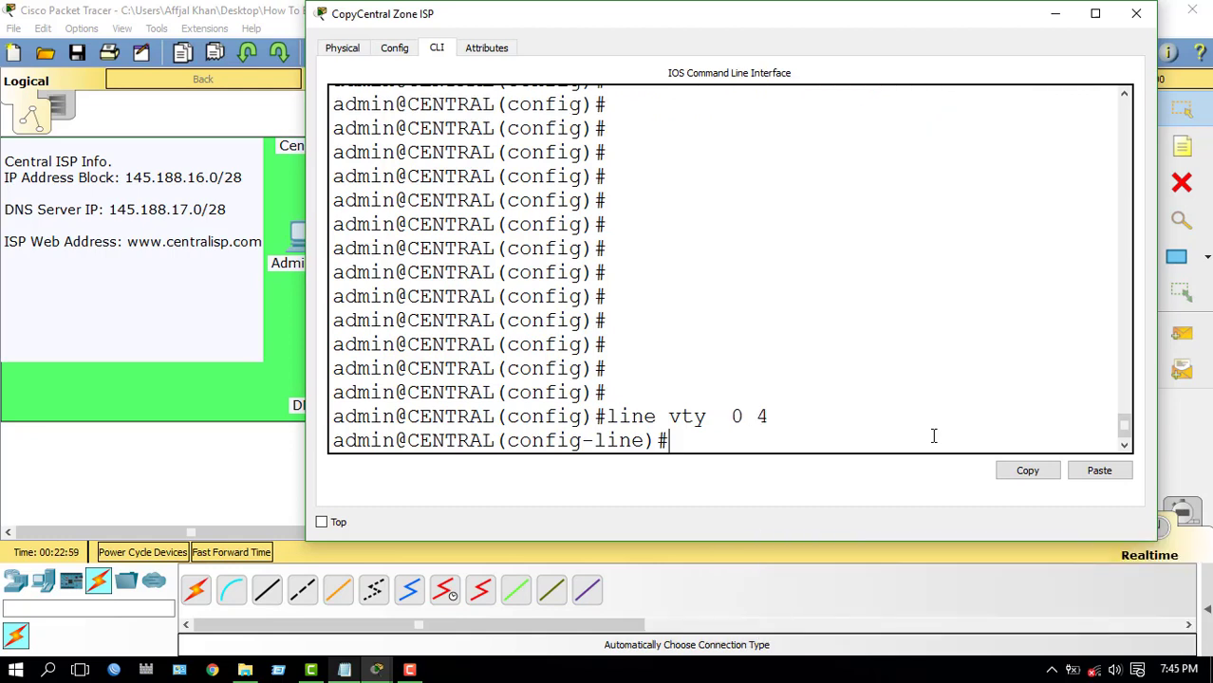
type("login ?local")
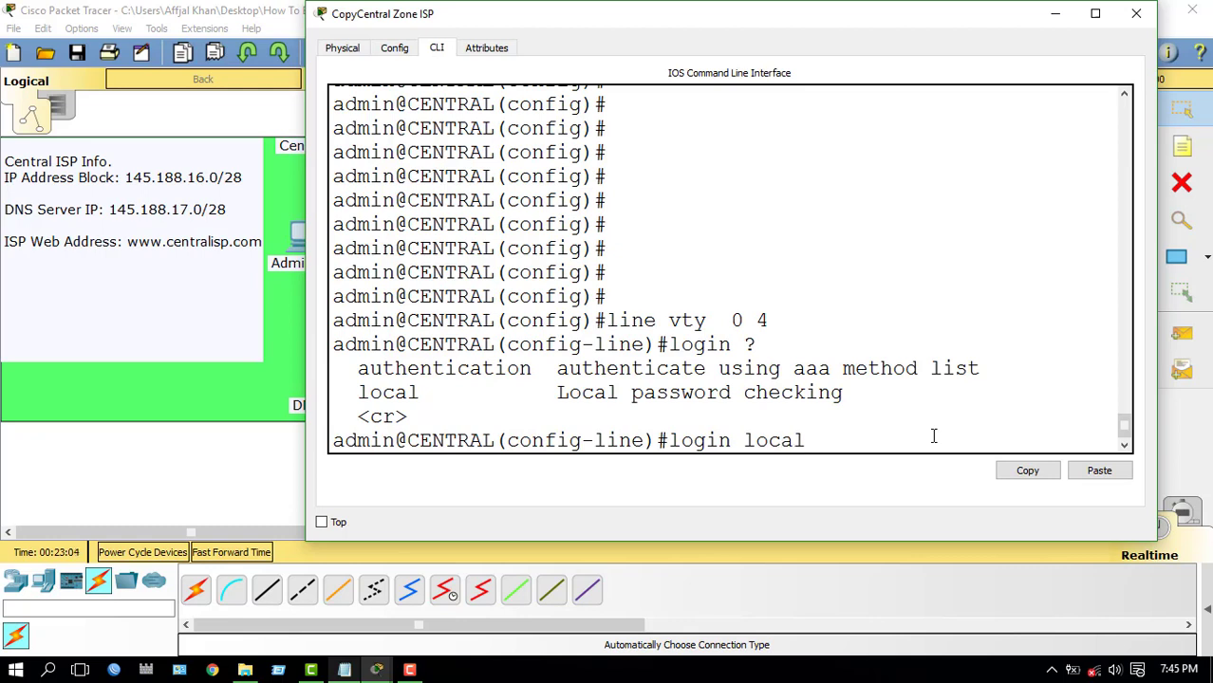
key("Return")
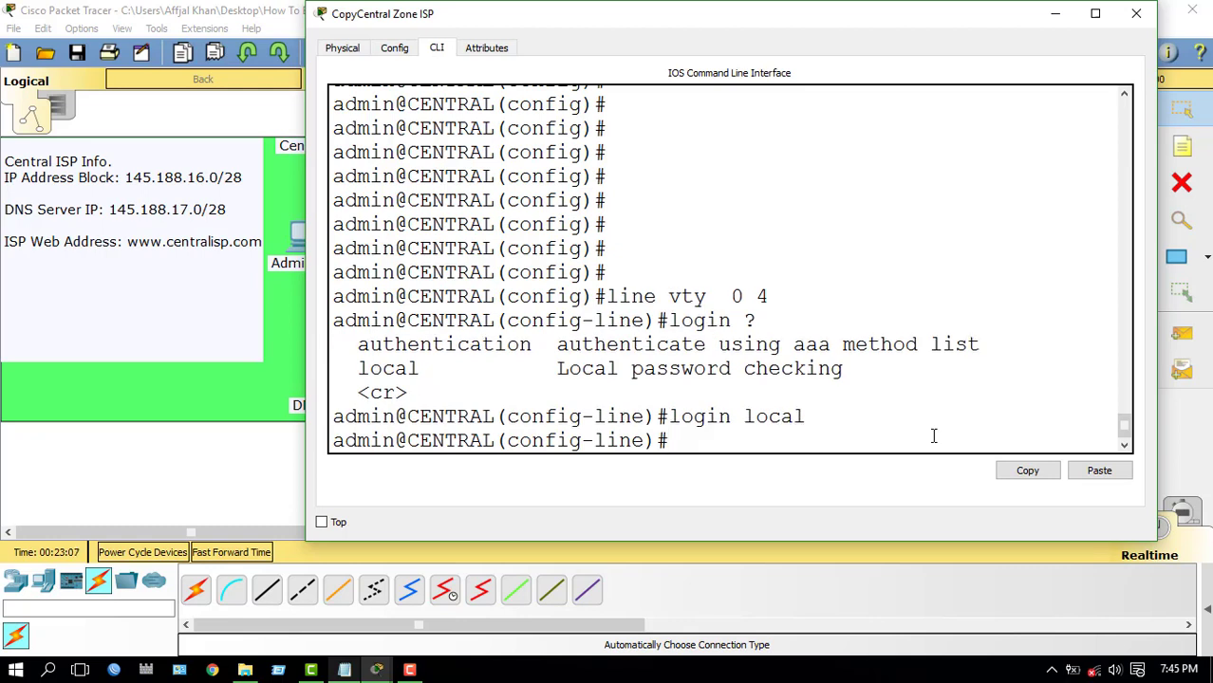
type("acces")
key("Tab")
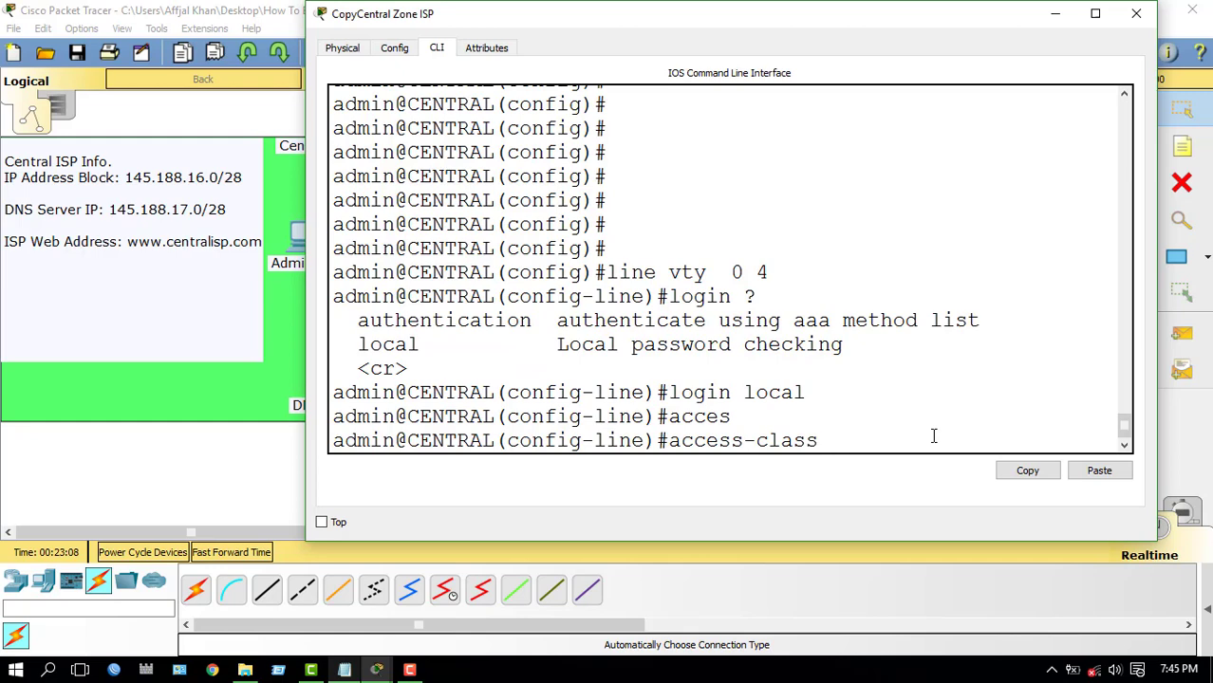
type("1 ?")
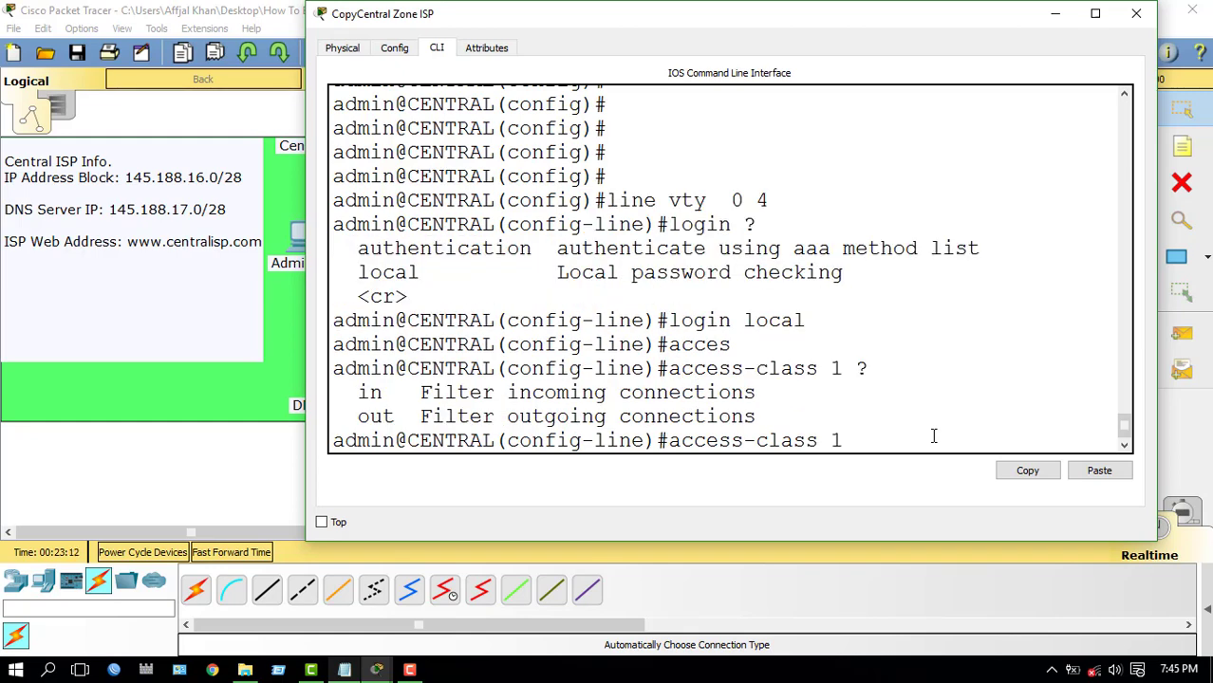
type("in ?")
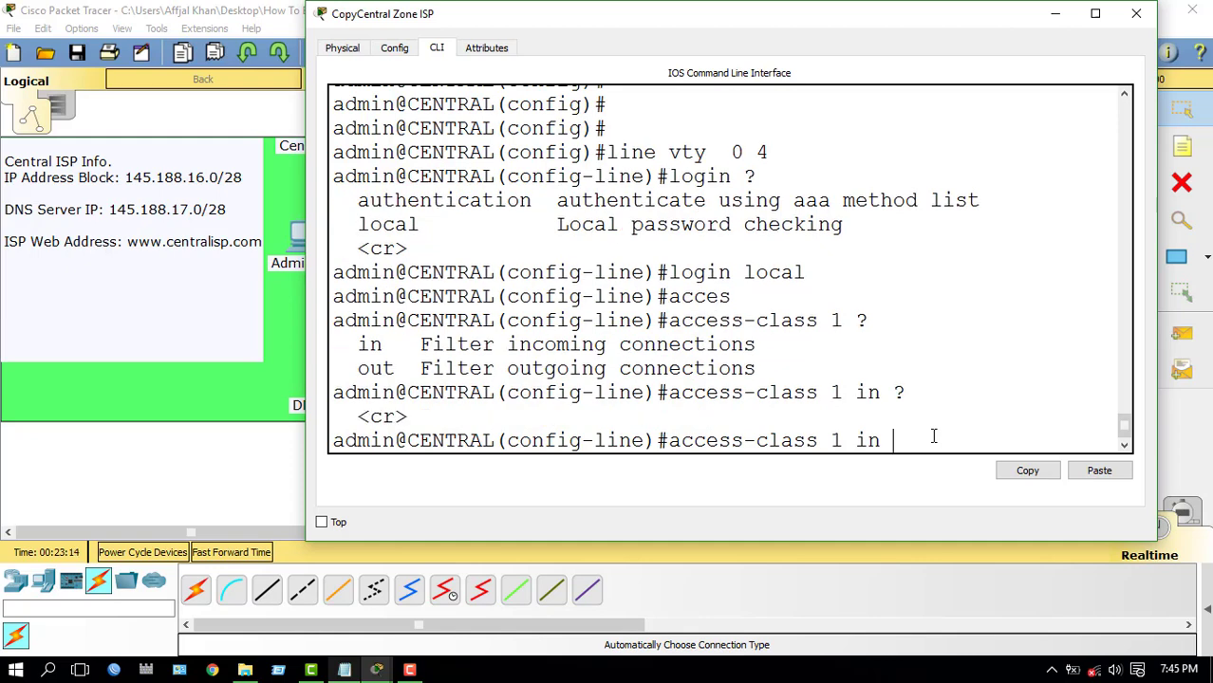
key("Return")
key("Return")
key("Return")
key("Return")
key("Return")
key("Return")
key("Return")
key("Return")
key("Return")
key("Return")
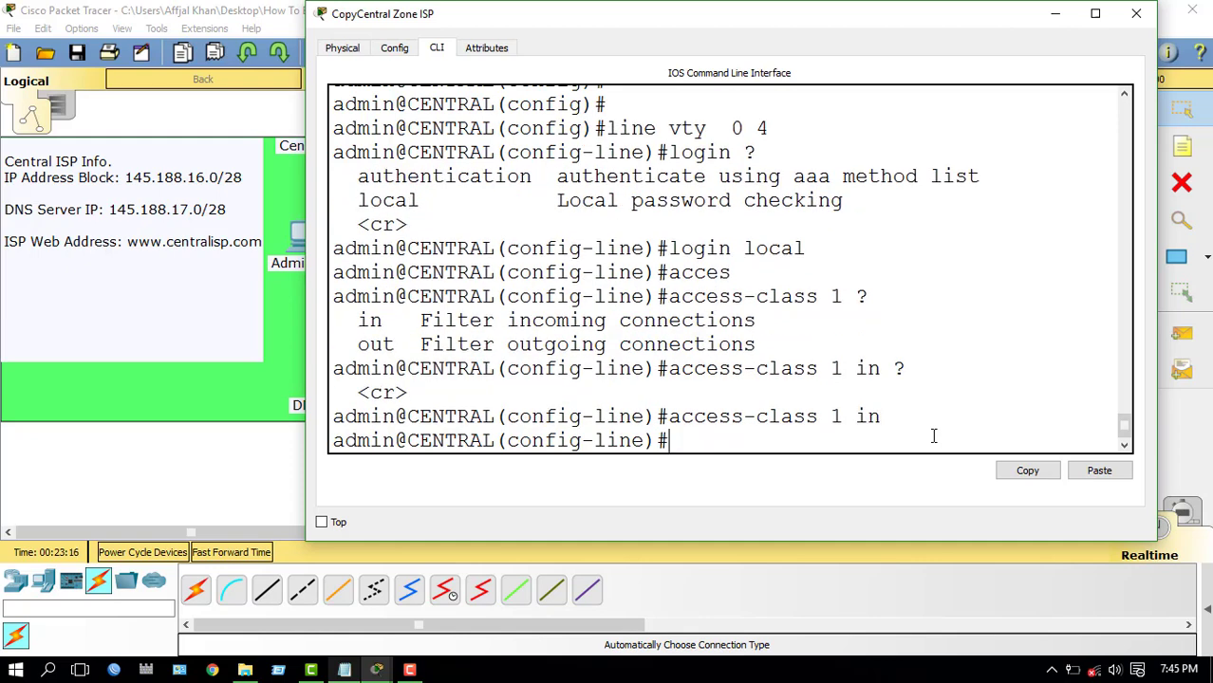
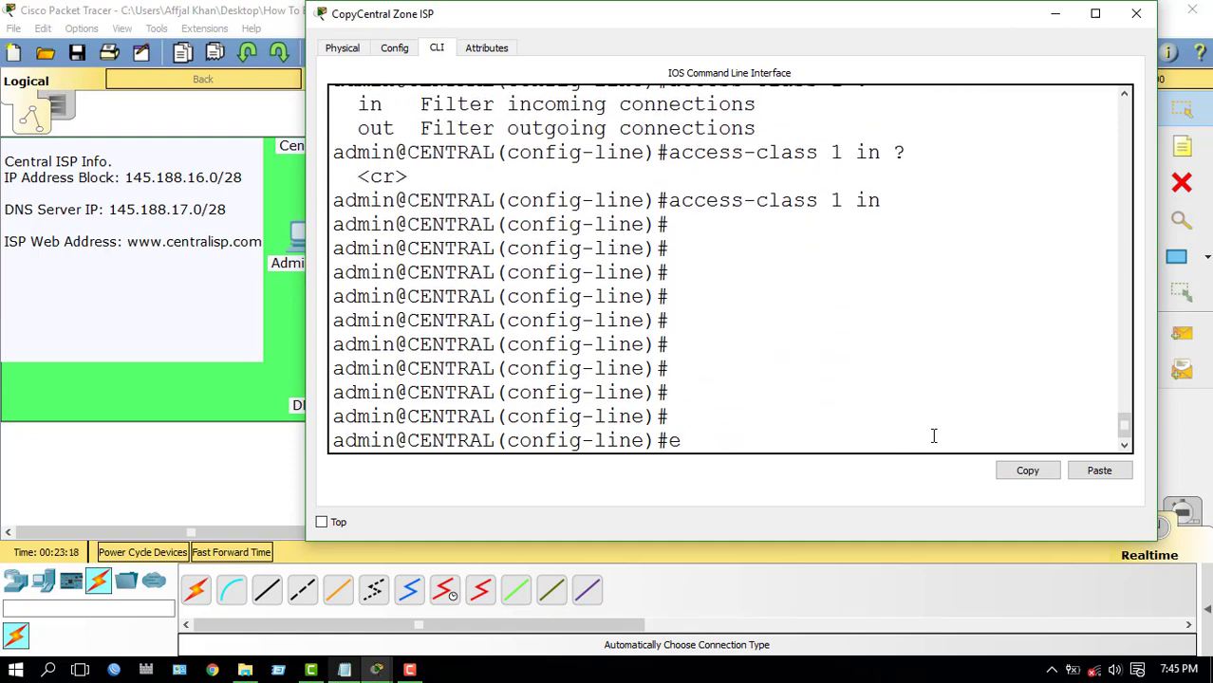
Create a local username with a password and exit configuration mode.
key("Return")
key("Return")
key("Return")
key("Return")
key("Return")
key("Return")
key("Return")
key("Return")
key("Return")
key("Return")
key("Return")
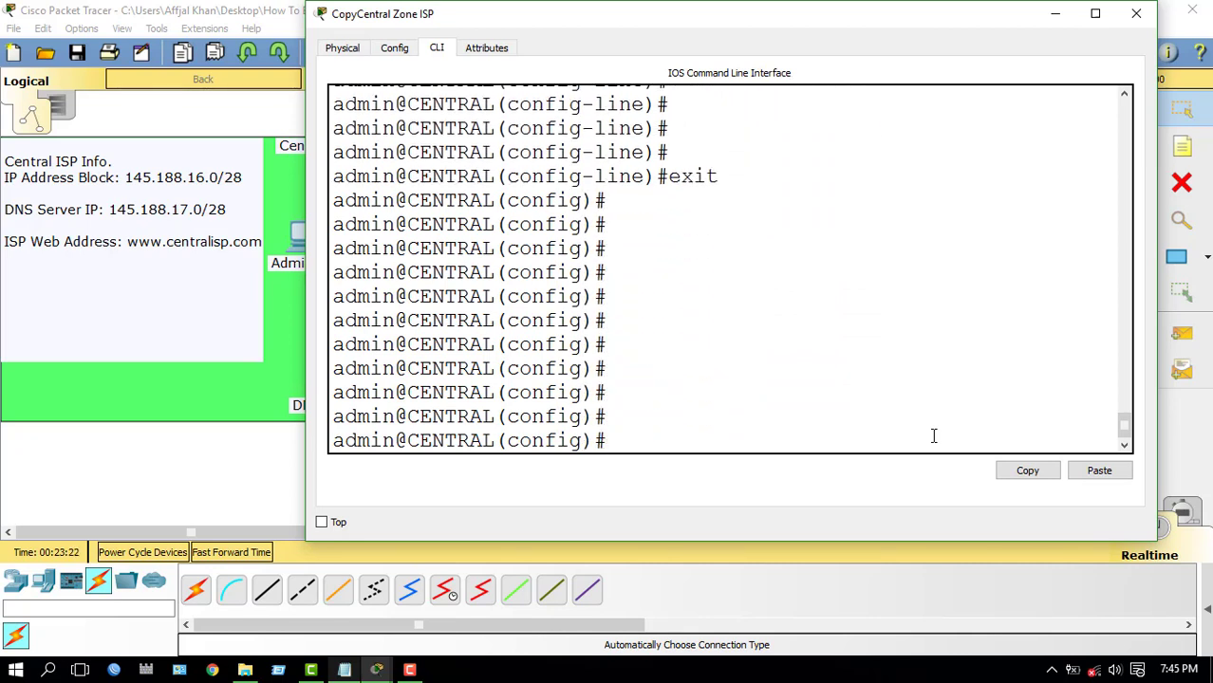
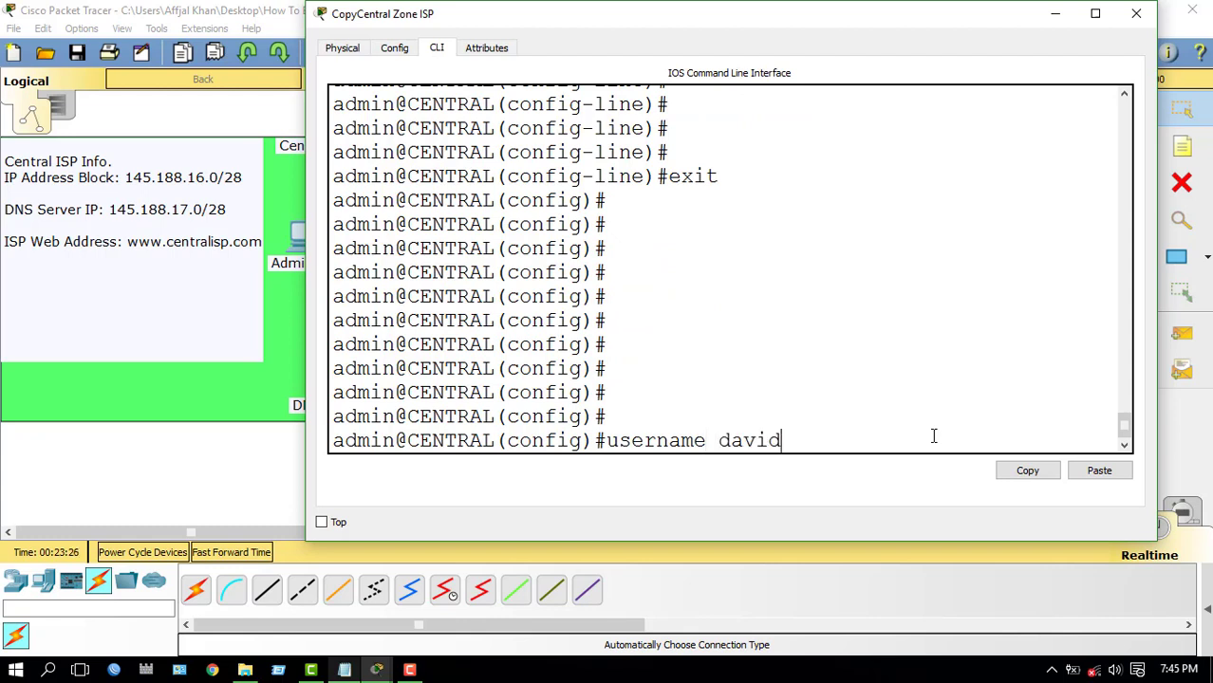
key("Tab")
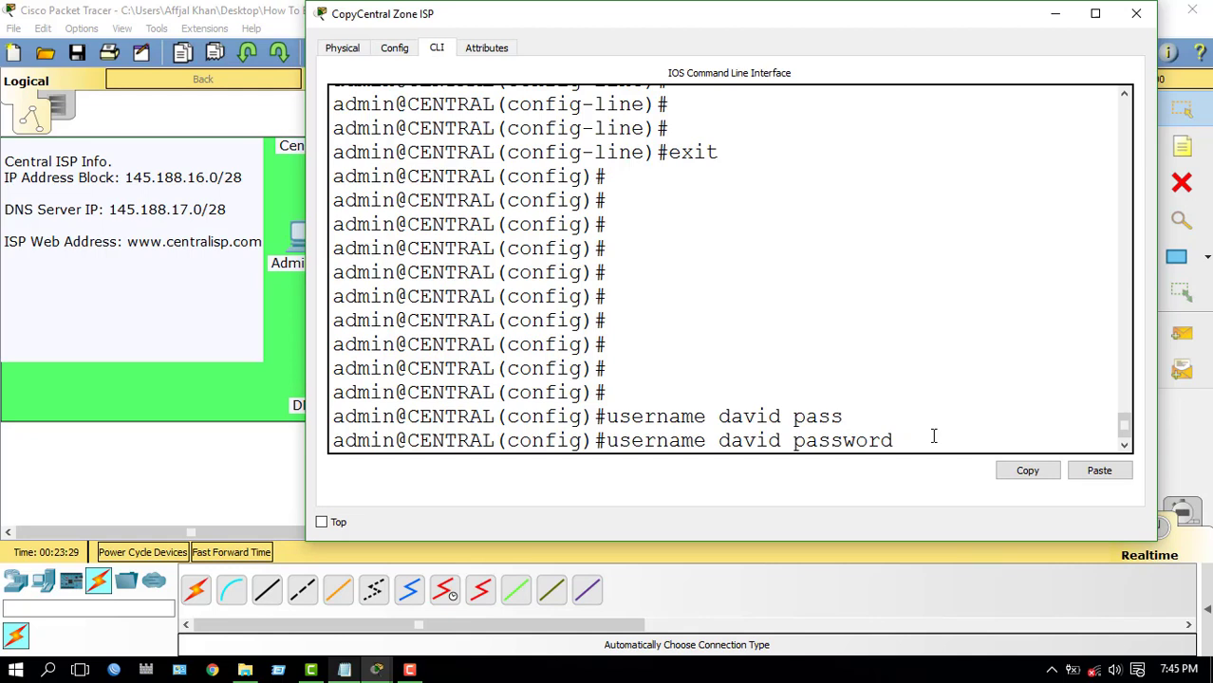
key("Return")
key("Return")
key("Return")
key("Return")
key("Return")
key("Return")
key("Return")
key("Return")
key("Return")
key("Return")
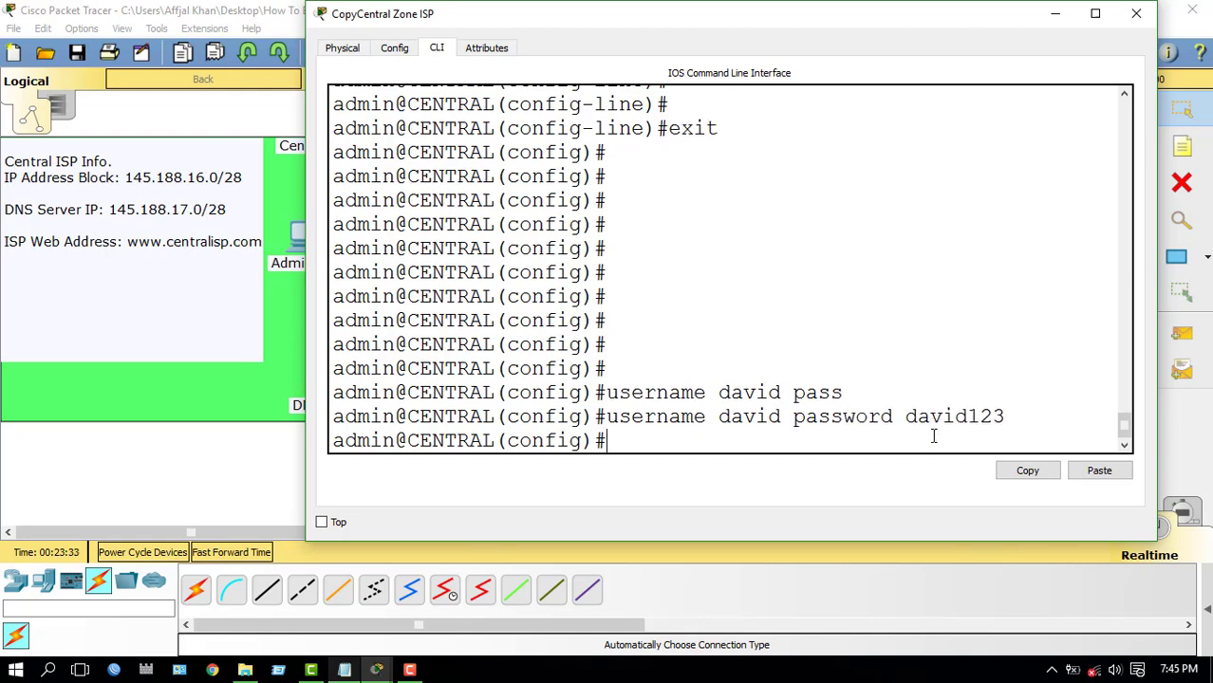
key("Return")
key("Return")
key("Return")
key("Return")
key("Return")
key("Return")
key("Return")
key("Return")
key("Return")
key("Return")
key("Return")
key("Return")
key("Return")
key("Return")
key("Return")
key("Return")
key("Return")
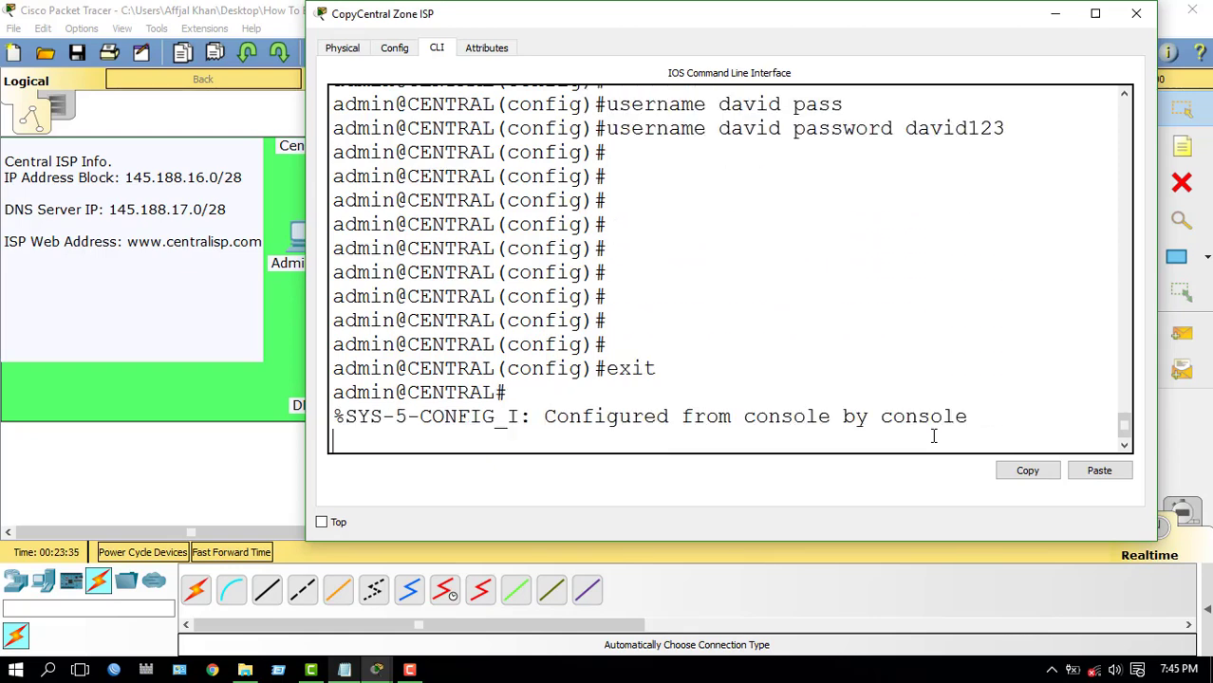
From the Admin PC's command prompt, run telnet 145.188.16.1.
left_click(1055, 15)
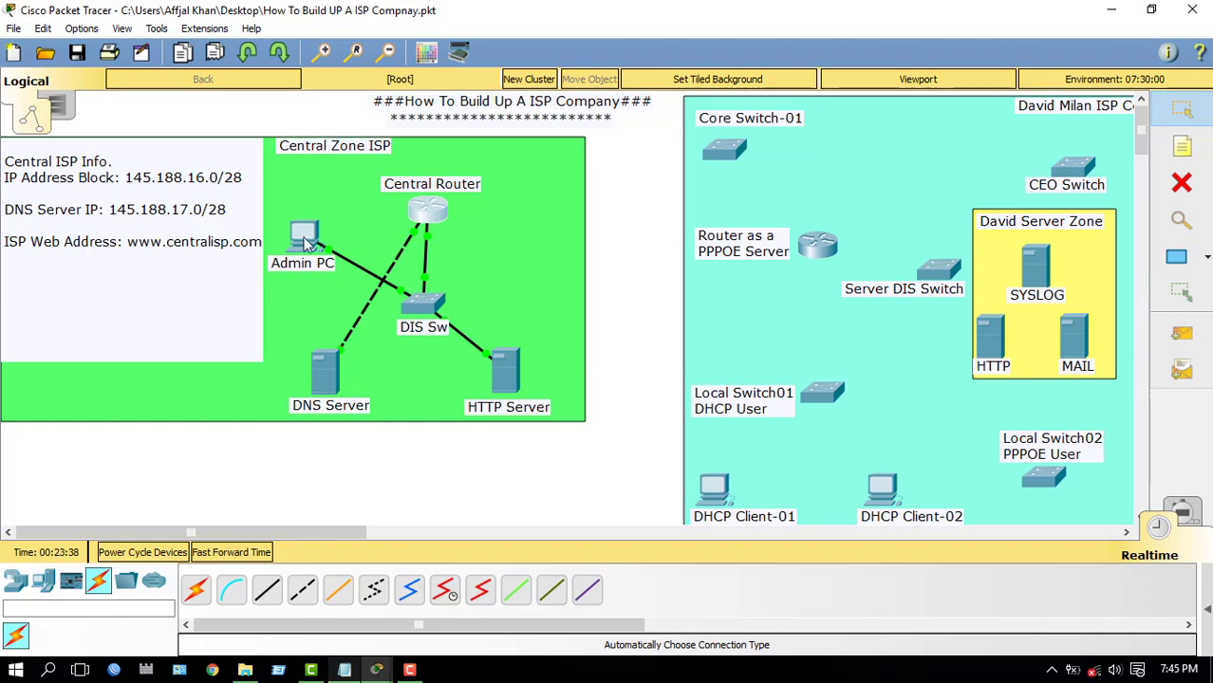
left_click(306, 243)
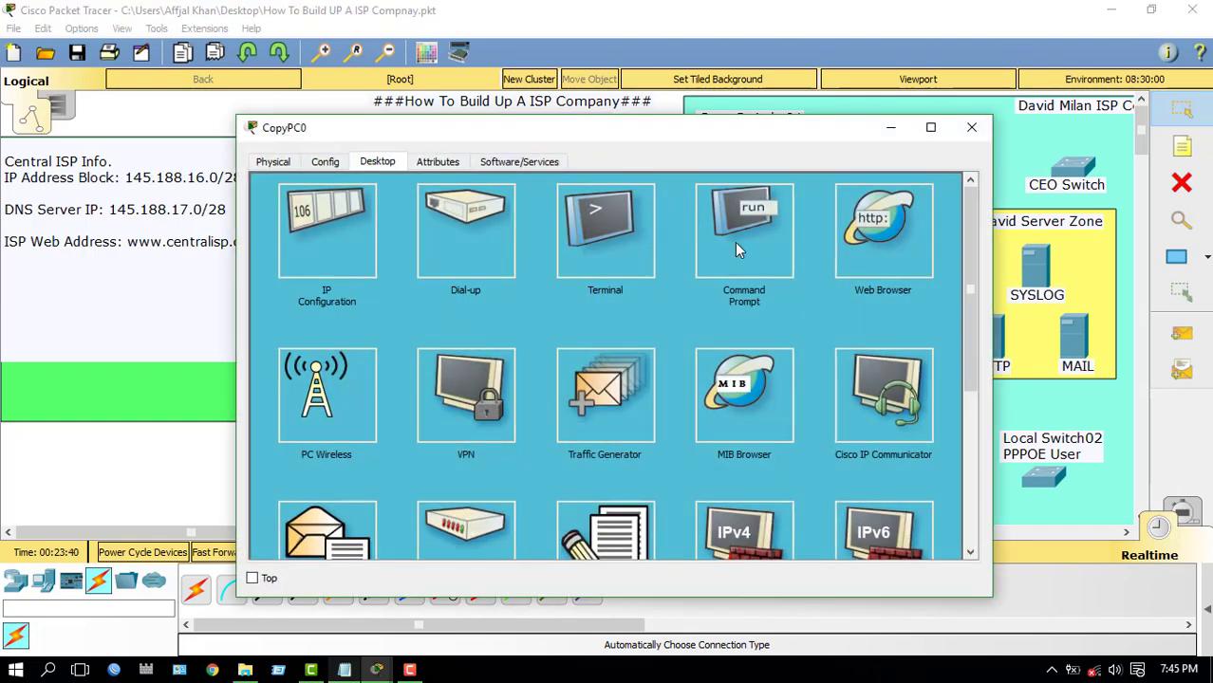
left_click(735, 242)
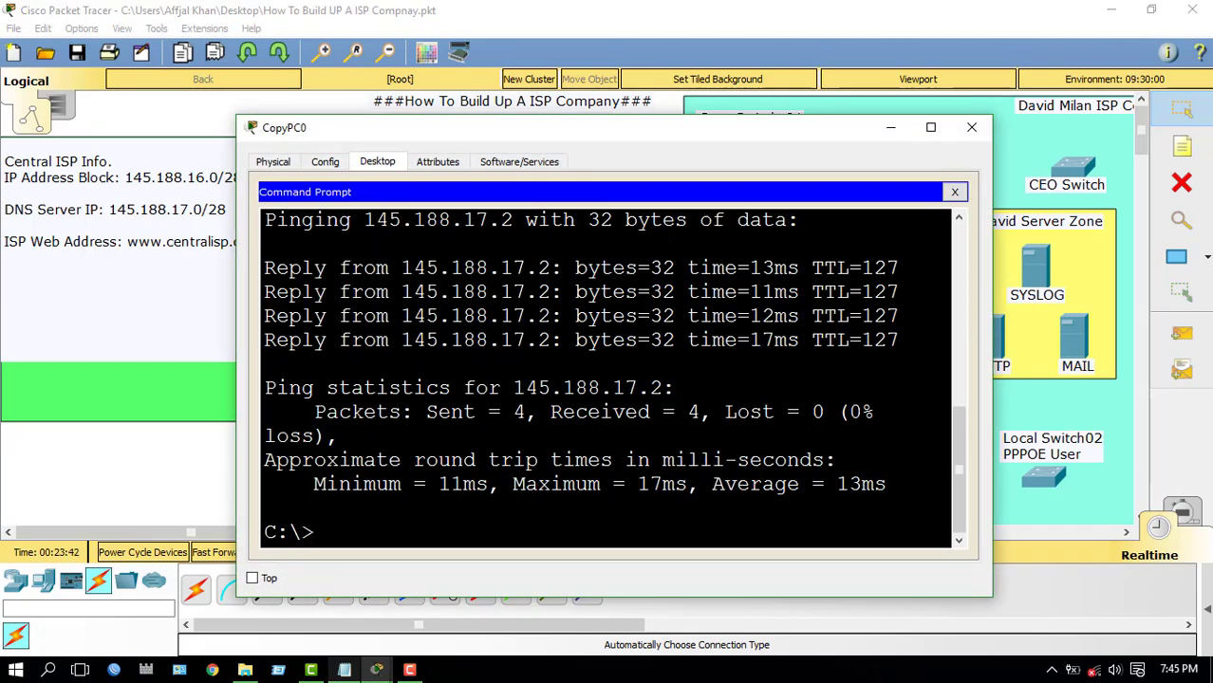
key("Return")
key("Return")
key("Return")
key("Return")
key("Return")
key("Return")
key("Return")
key("Return")
key("Return")
key("Return")
key("Return")
key("Return")
key("Return")
type("te")
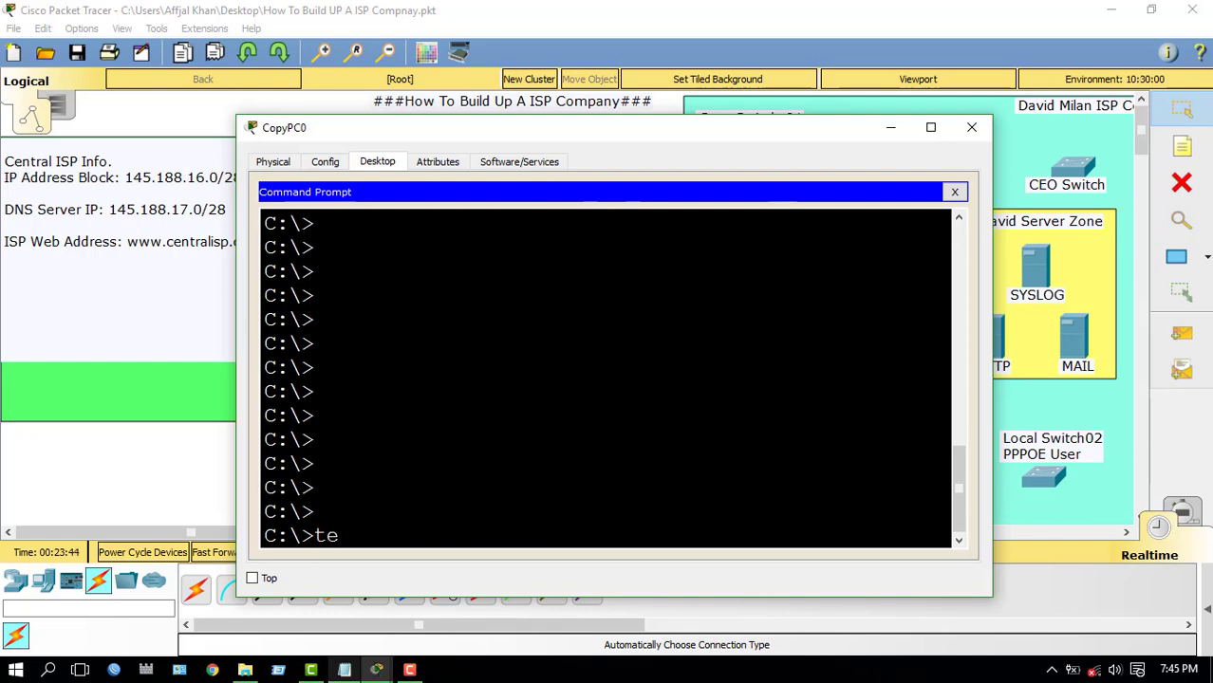
type("lnet")
left_click_drag(548, 136, 665, 55)
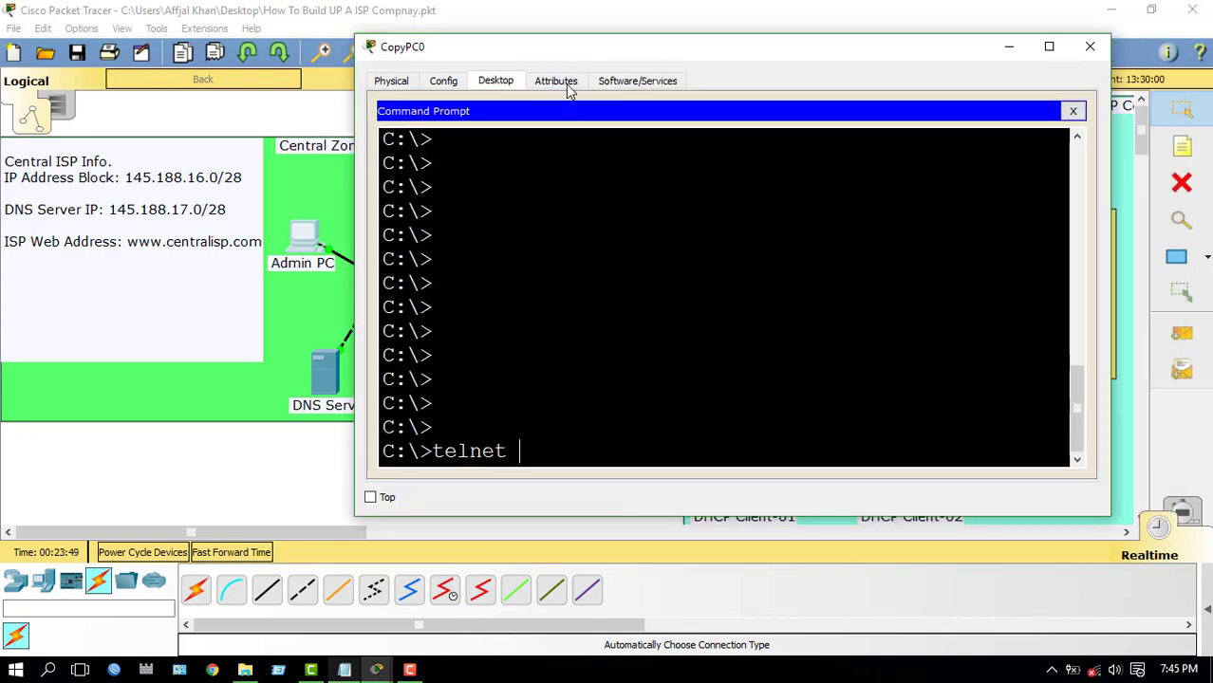
type("145")
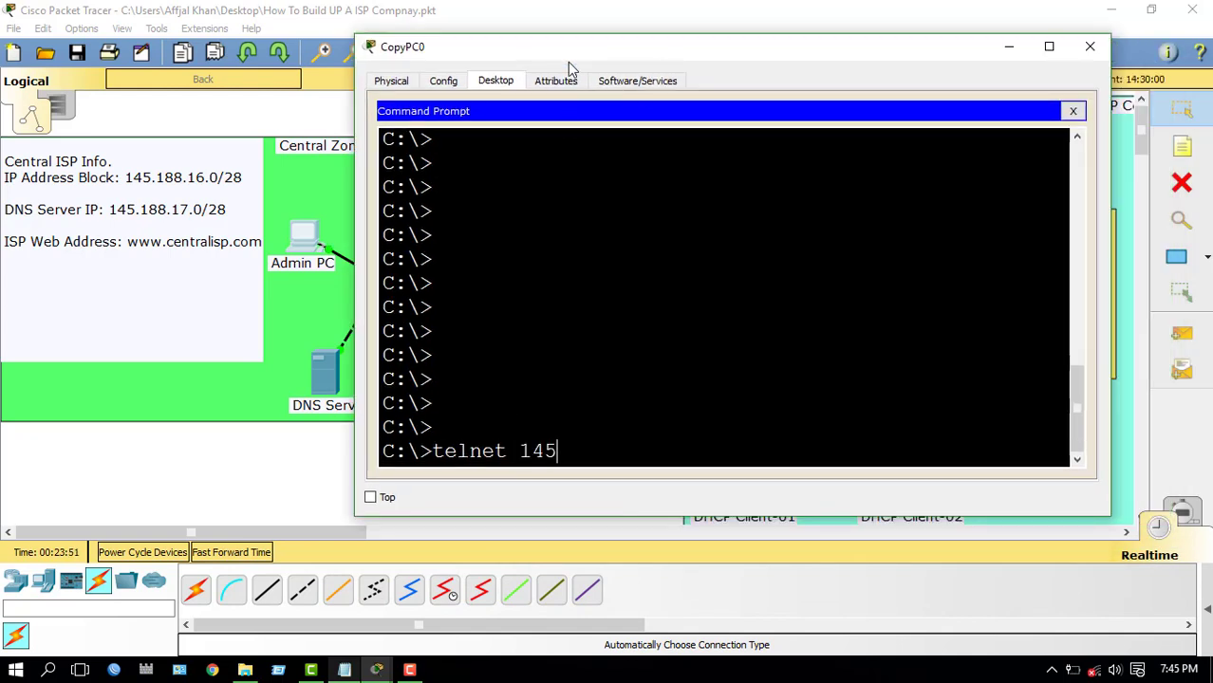
type(".188.16.1")
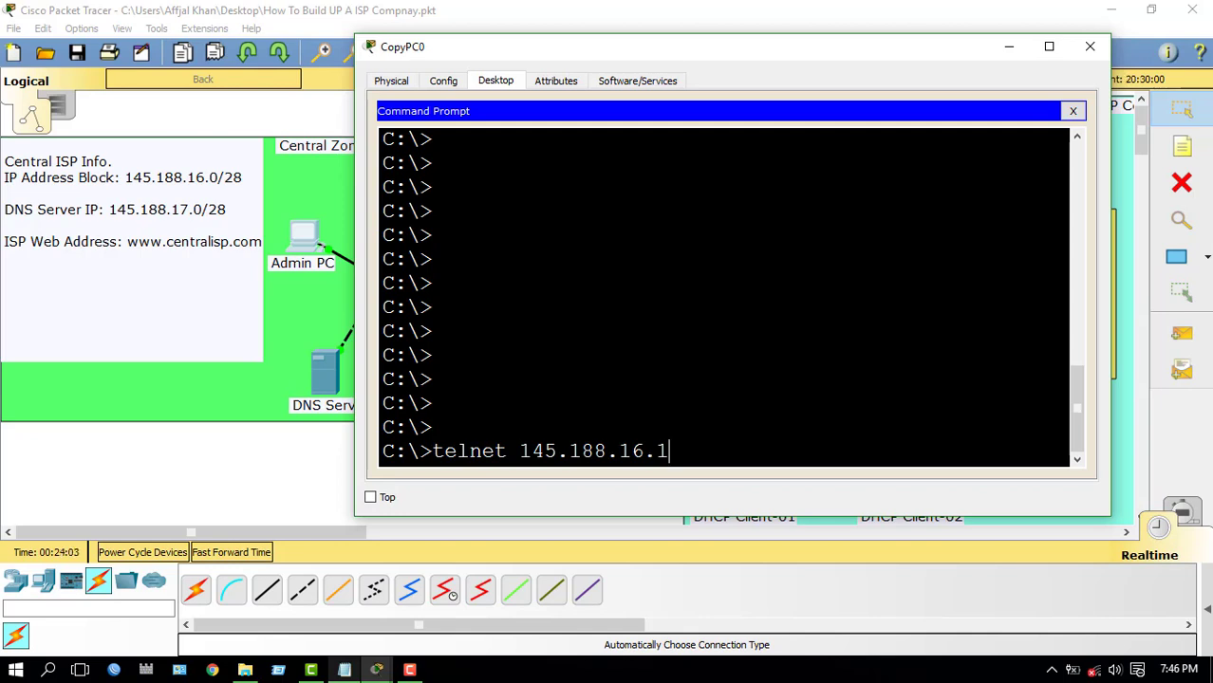
key("Return")
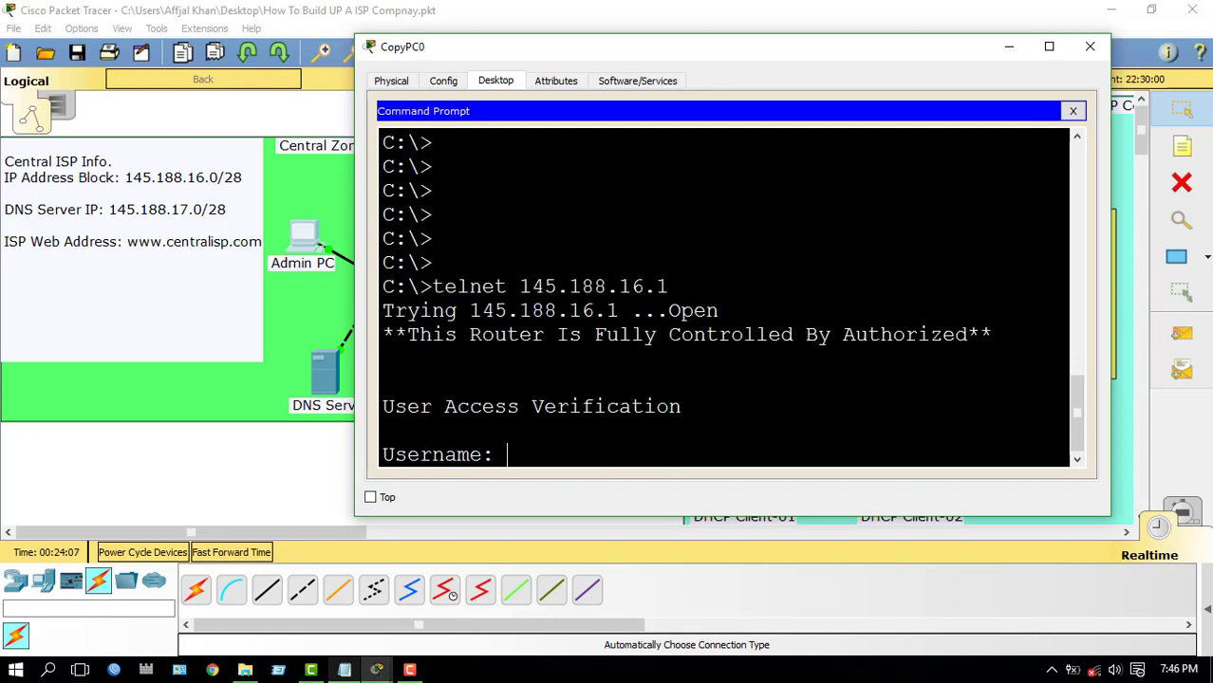
Log in with the local username and password, then run enable.
type("david")
key("Return")
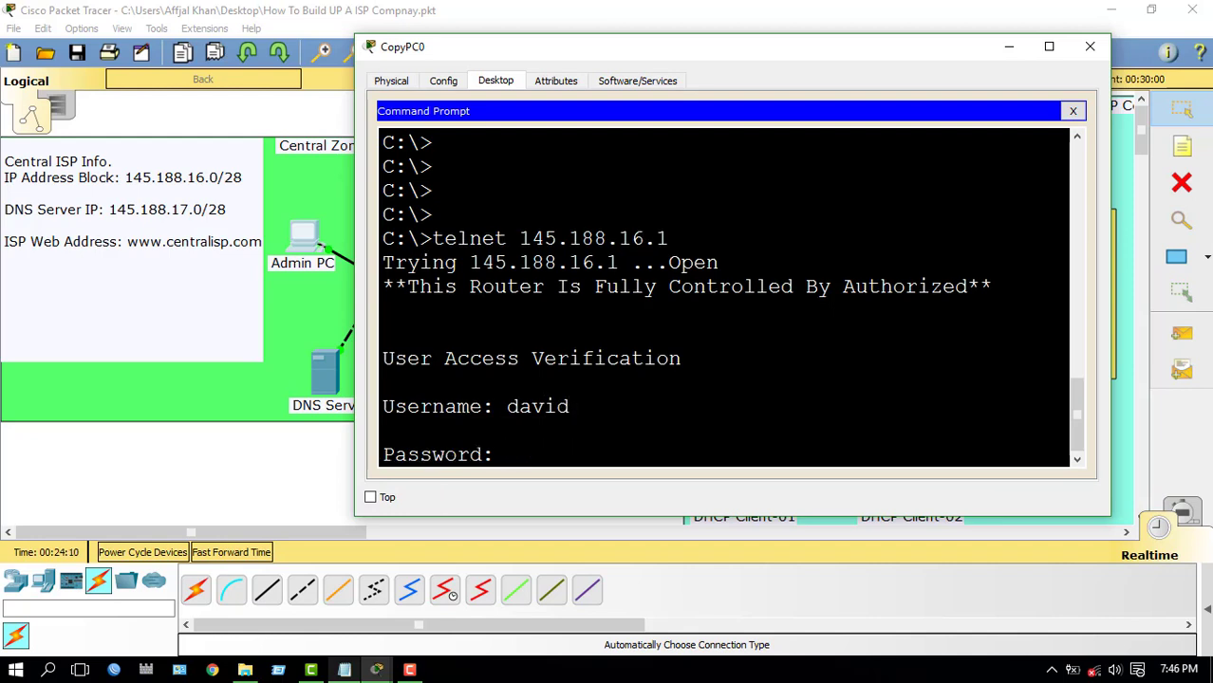
key("Return")
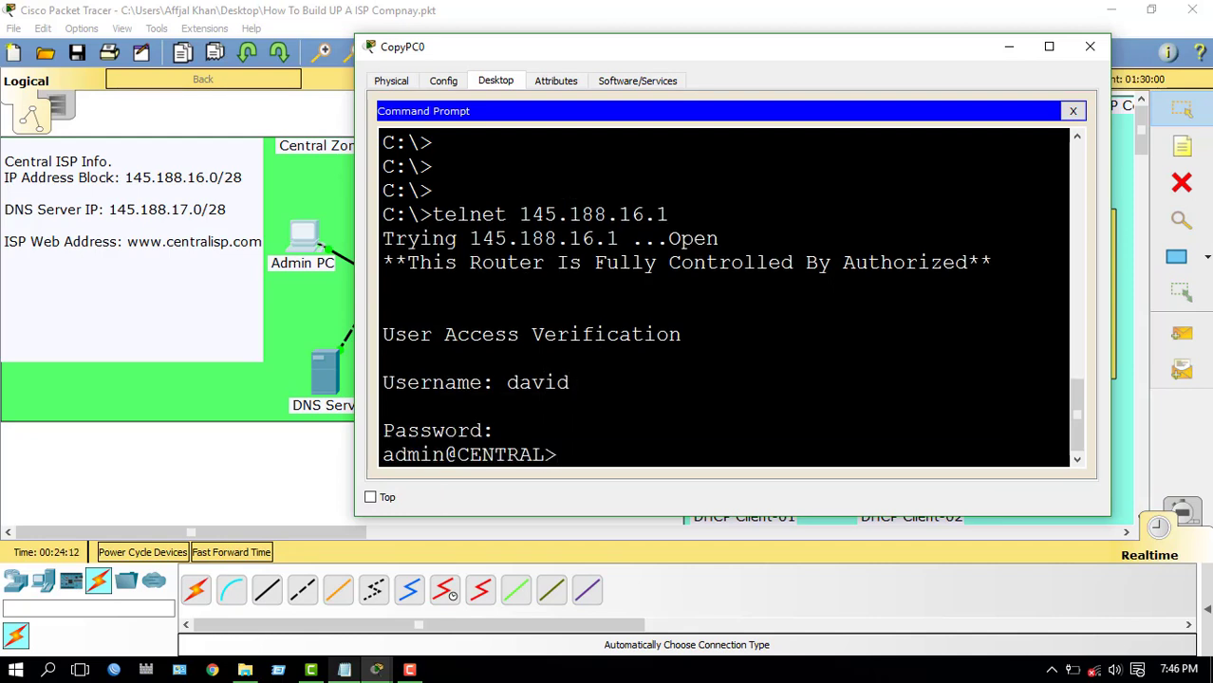
key("Return")
key("Return")
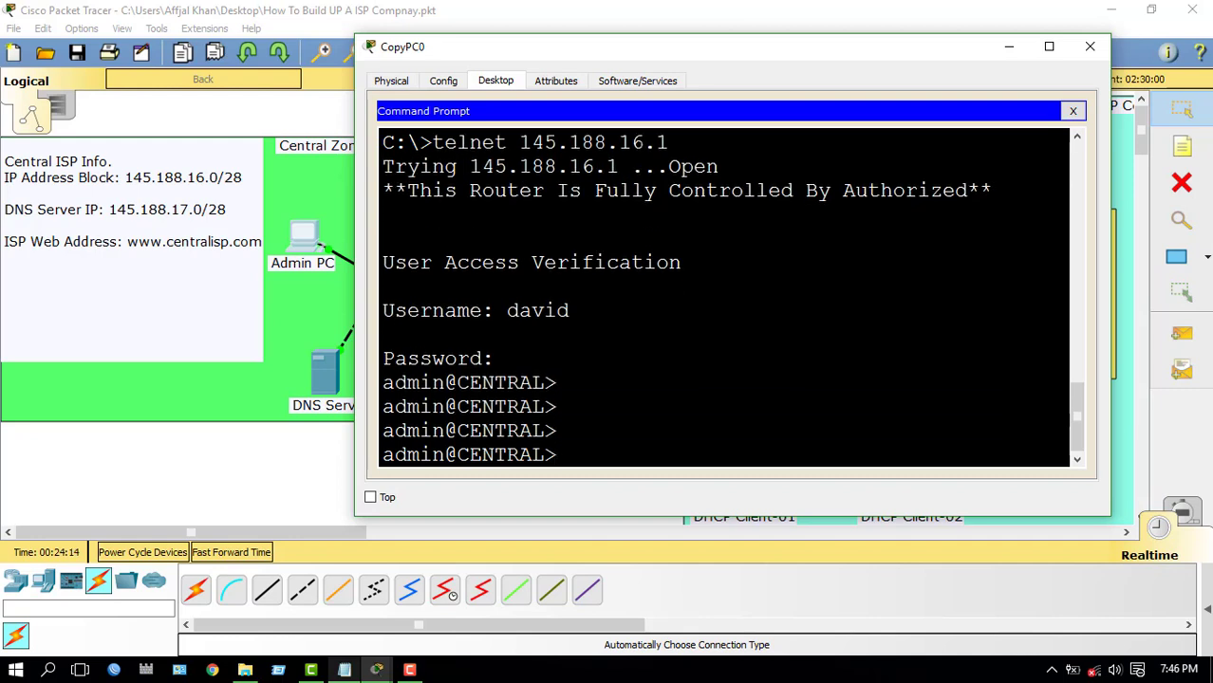
type("en")
key("Tab")
key("Return")
key("Return")
key("Return")
key("Return")
key("Return")
key("Return")
key("Return")
key("Return")
key("Return")
key("Return")
key("Return")
key("Return")
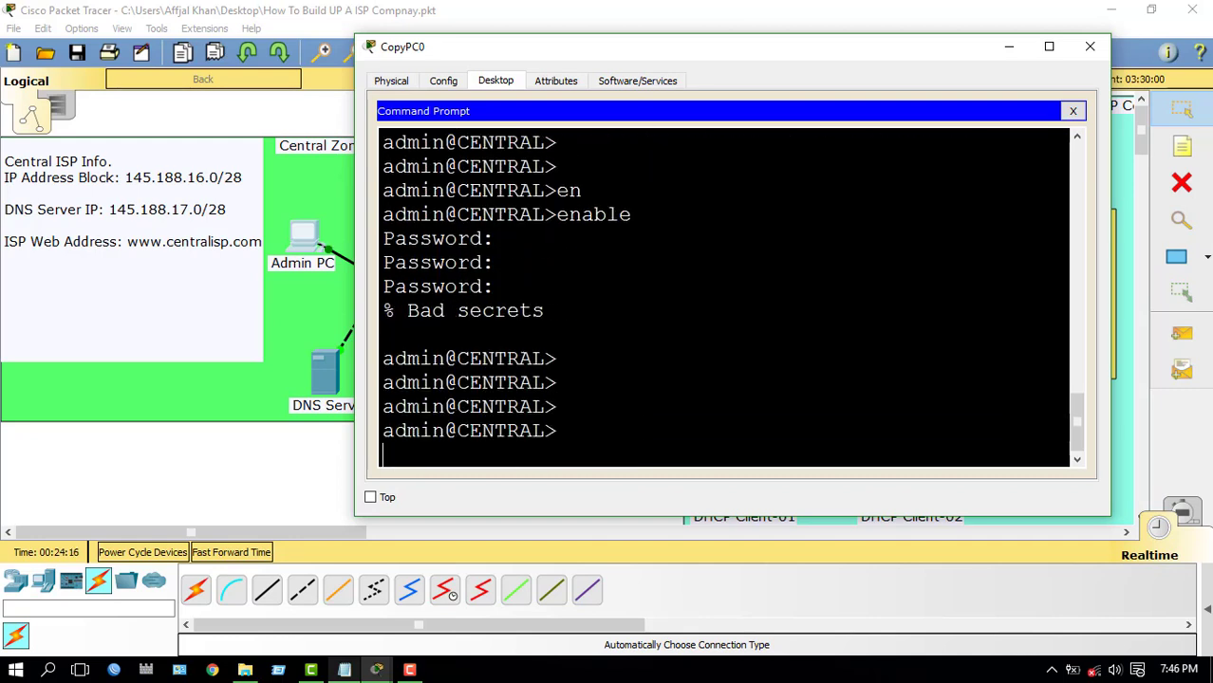
type("en")
key("Tab")
key("Return")
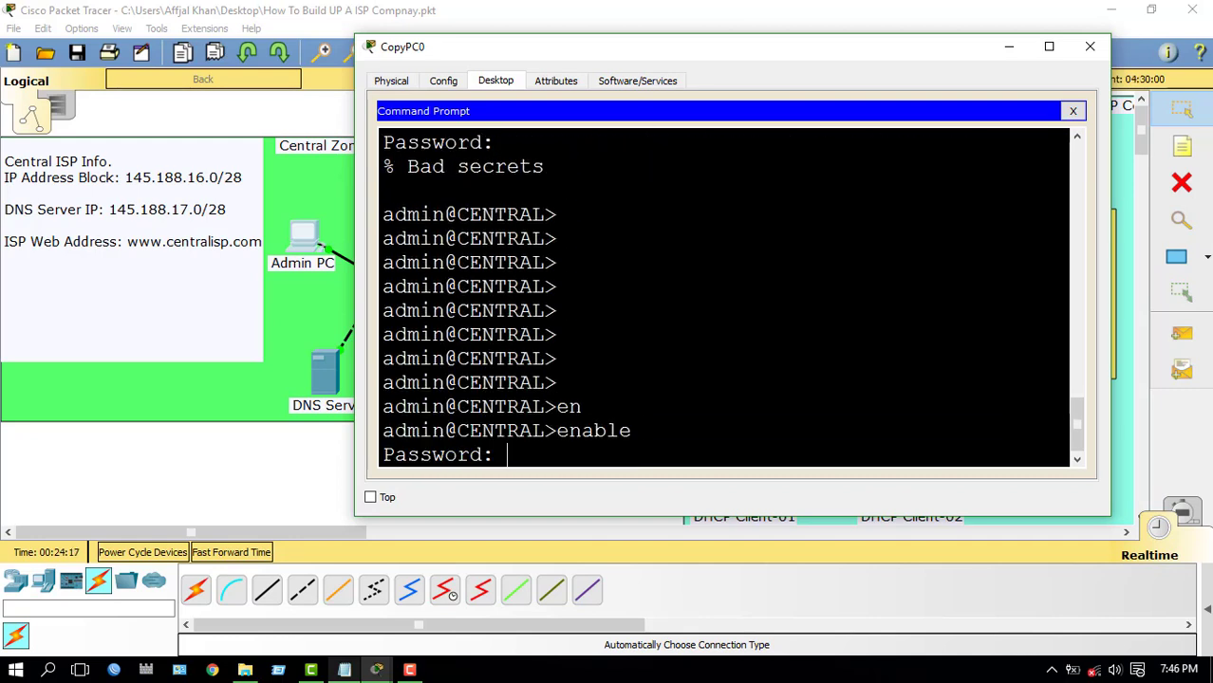
key("Return")
key("Return")
key("Return")
key("Return")
key("Return")
key("Return")
key("Return")
key("Return")
key("Return")
key("Return")
key("Return")
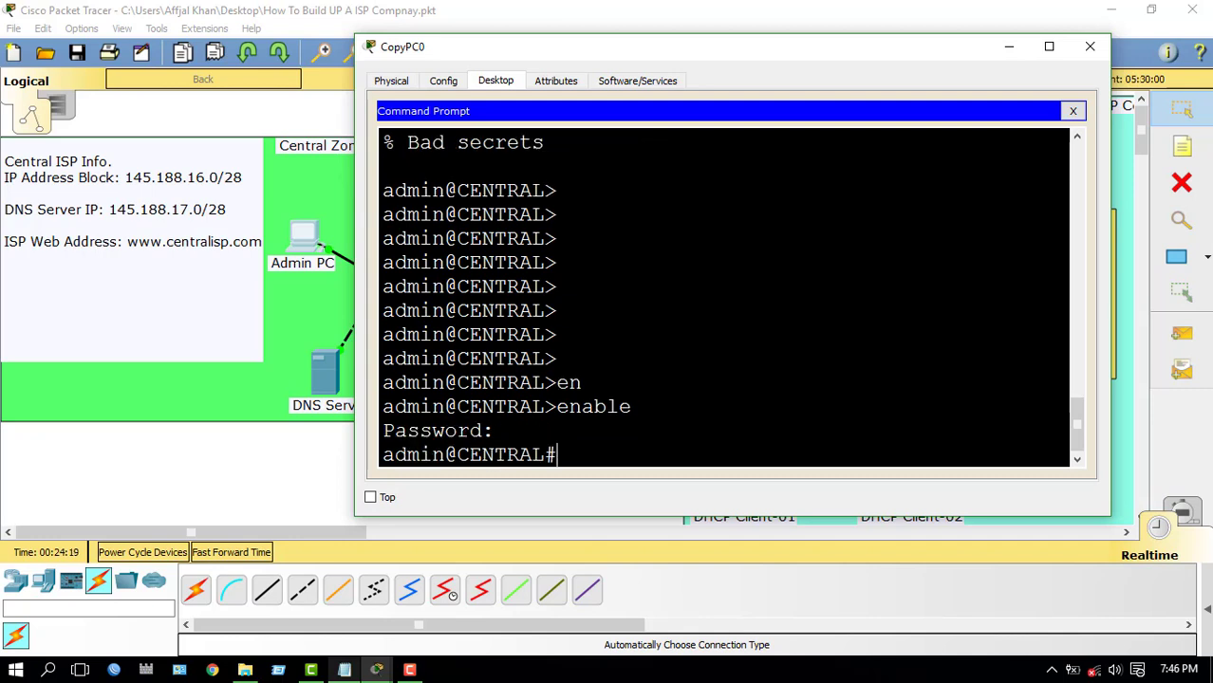
Enter 'configure terminal' over telnet and close the Admin PC's command prompt.
type("conf")
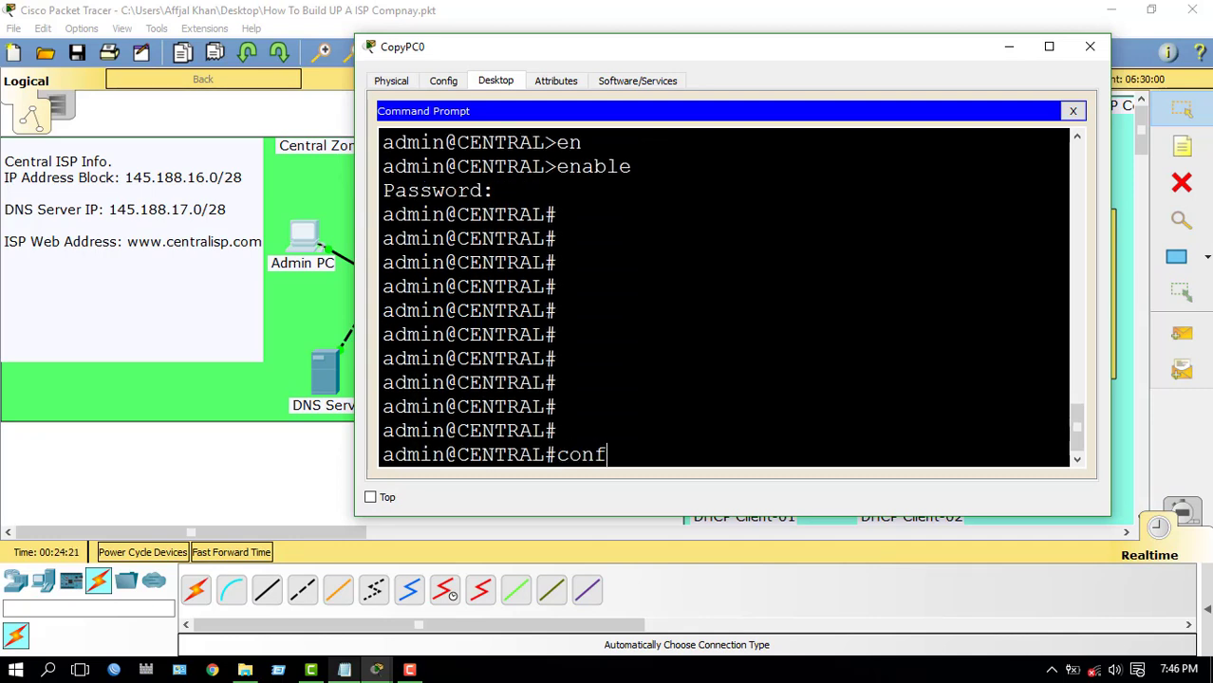
key("Tab")
type("t")
key("Tab")
key("Return")
key("Return")
key("Return")
key("Return")
key("Return")
key("Return")
key("Return")
key("Return")
key("Return")
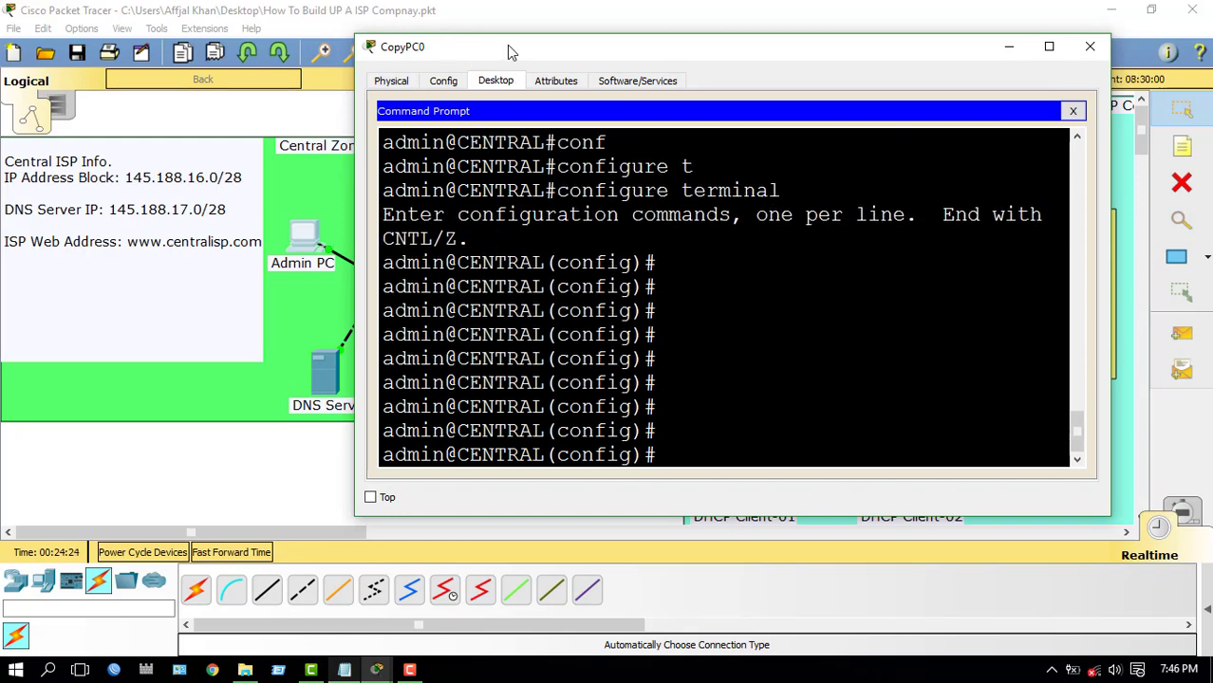
left_click_drag(507, 44, 636, 104)
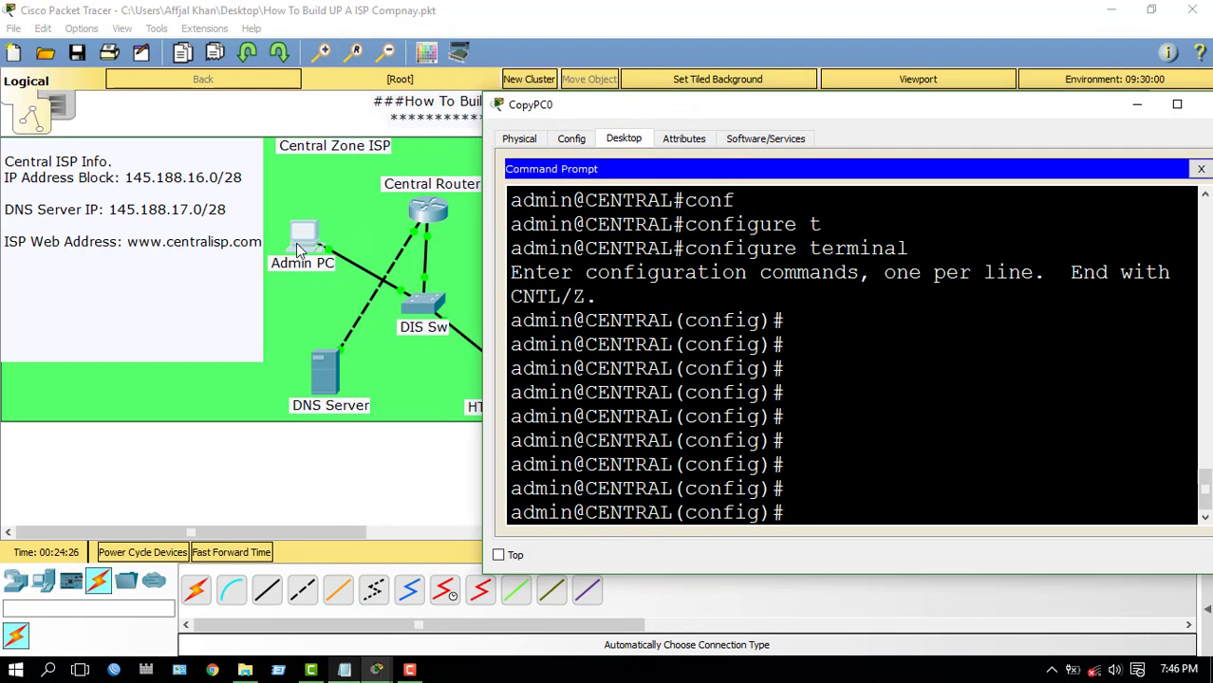
left_click_drag(676, 105, 409, 81)
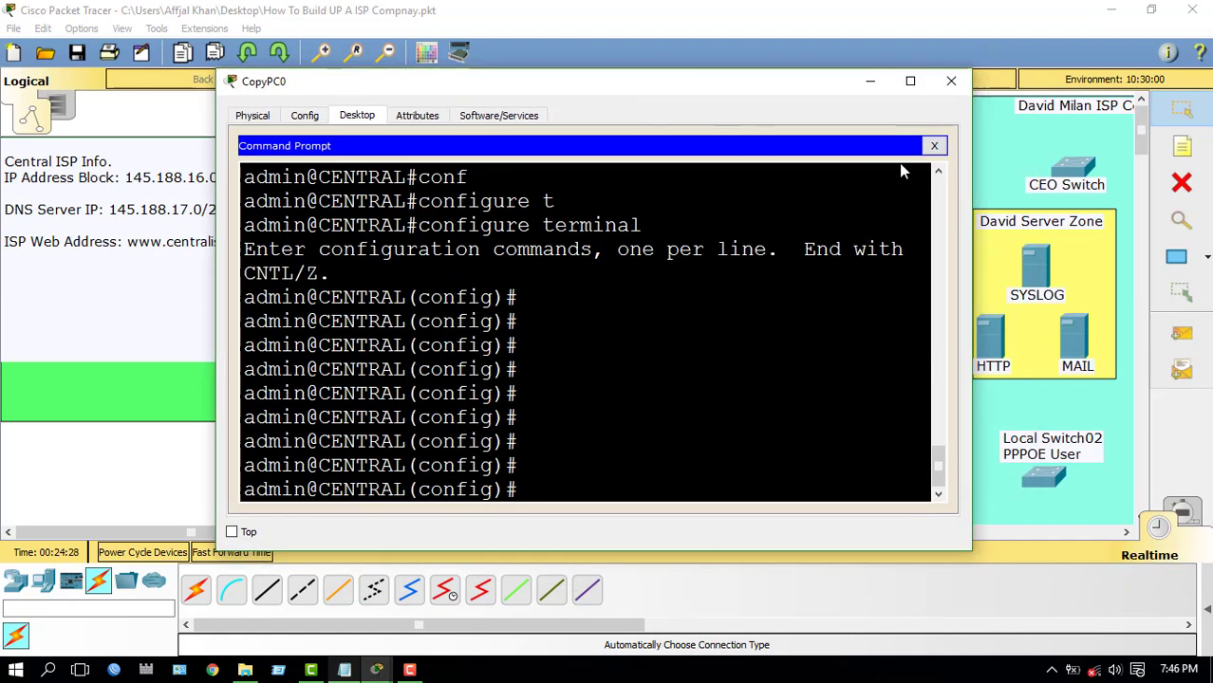
left_click(934, 146)
Switch the DNS Server's DNS service On under its Services settings.
left_click(951, 81)
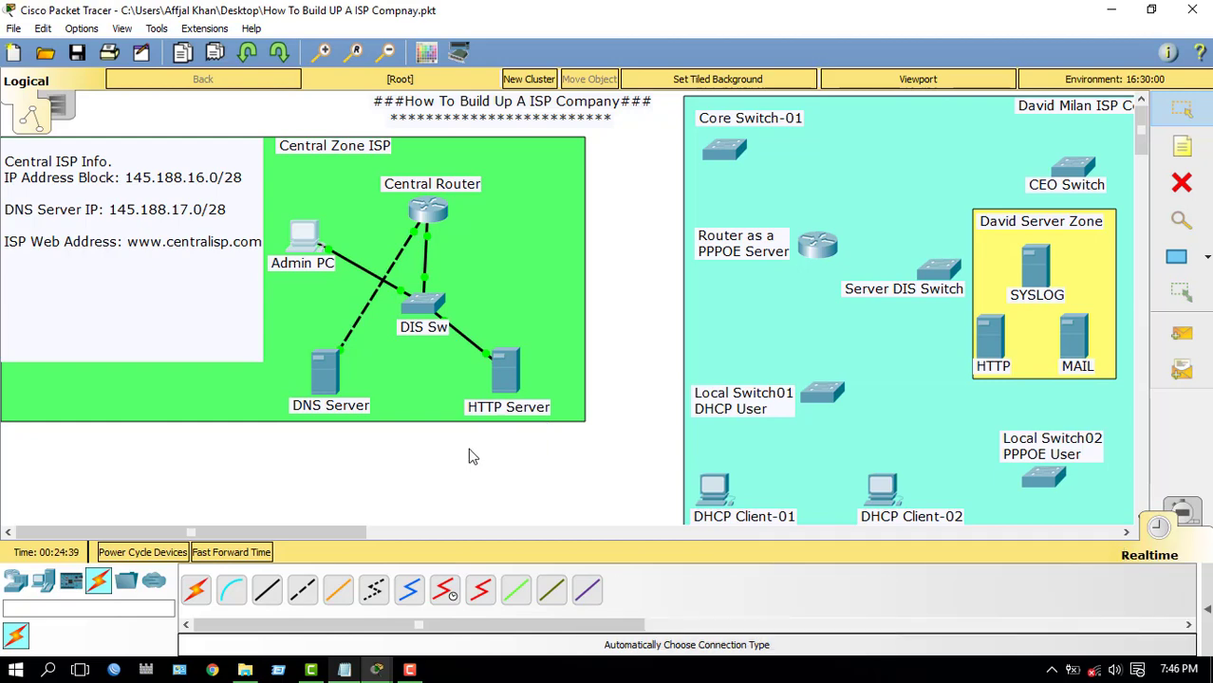
left_click(320, 386)
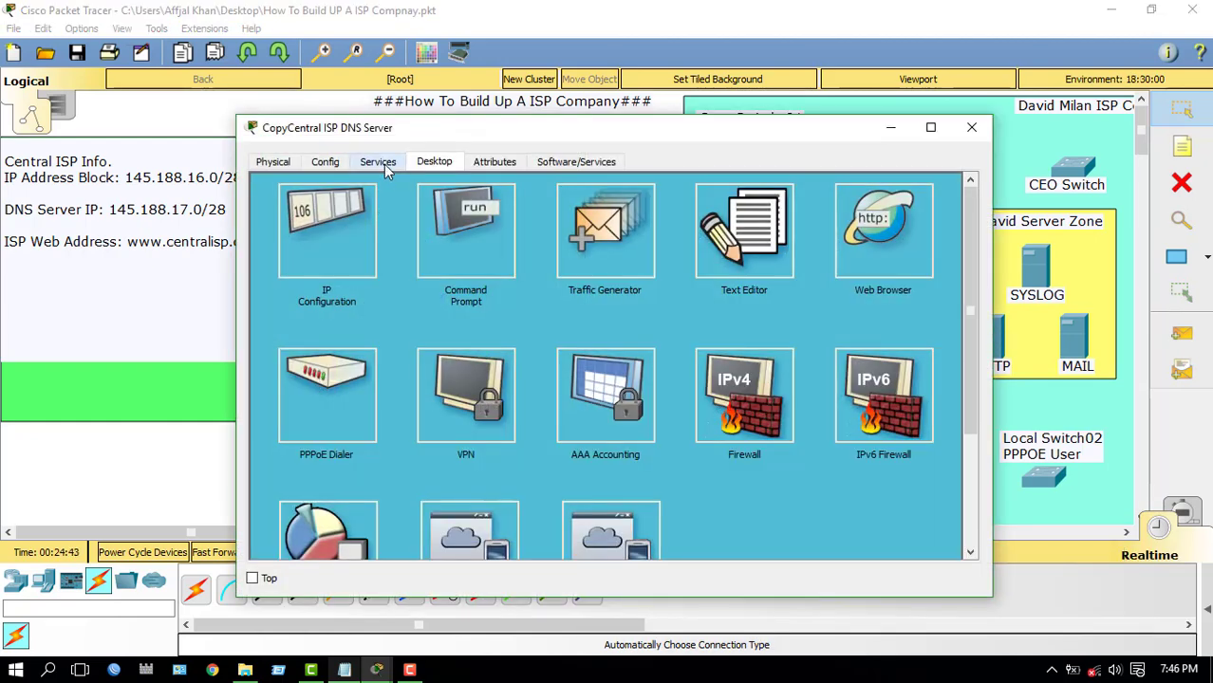
left_click(384, 164)
left_click_drag(449, 131, 671, 56)
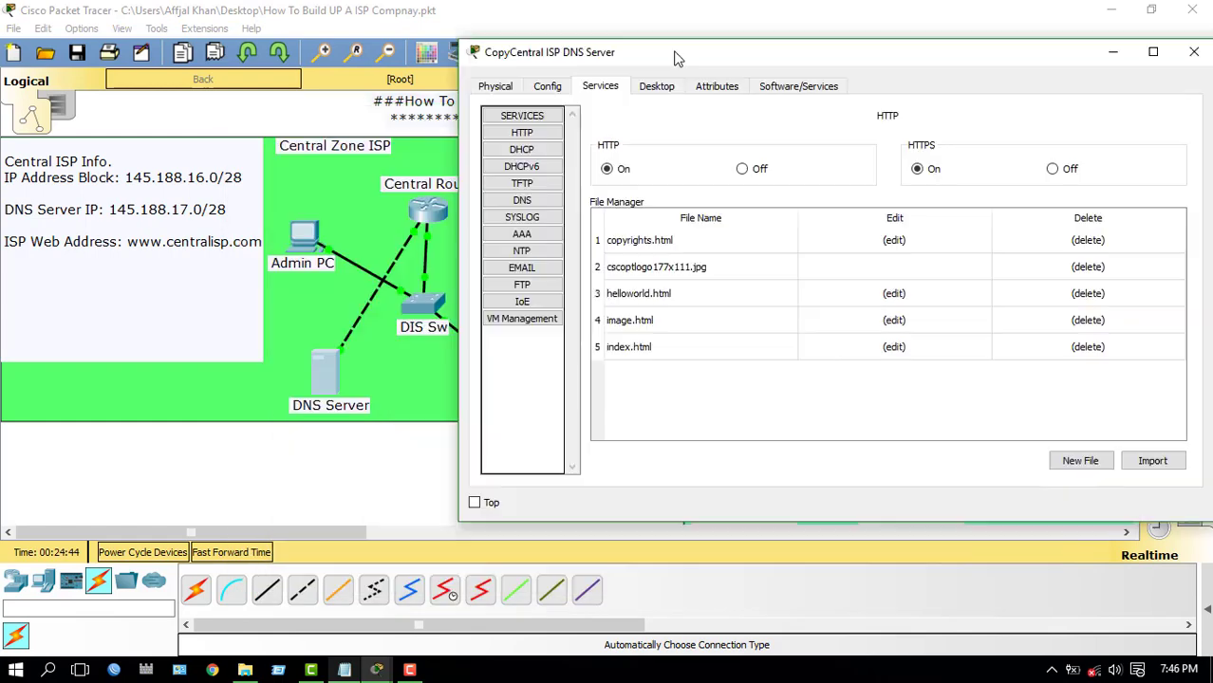
left_click(524, 202)
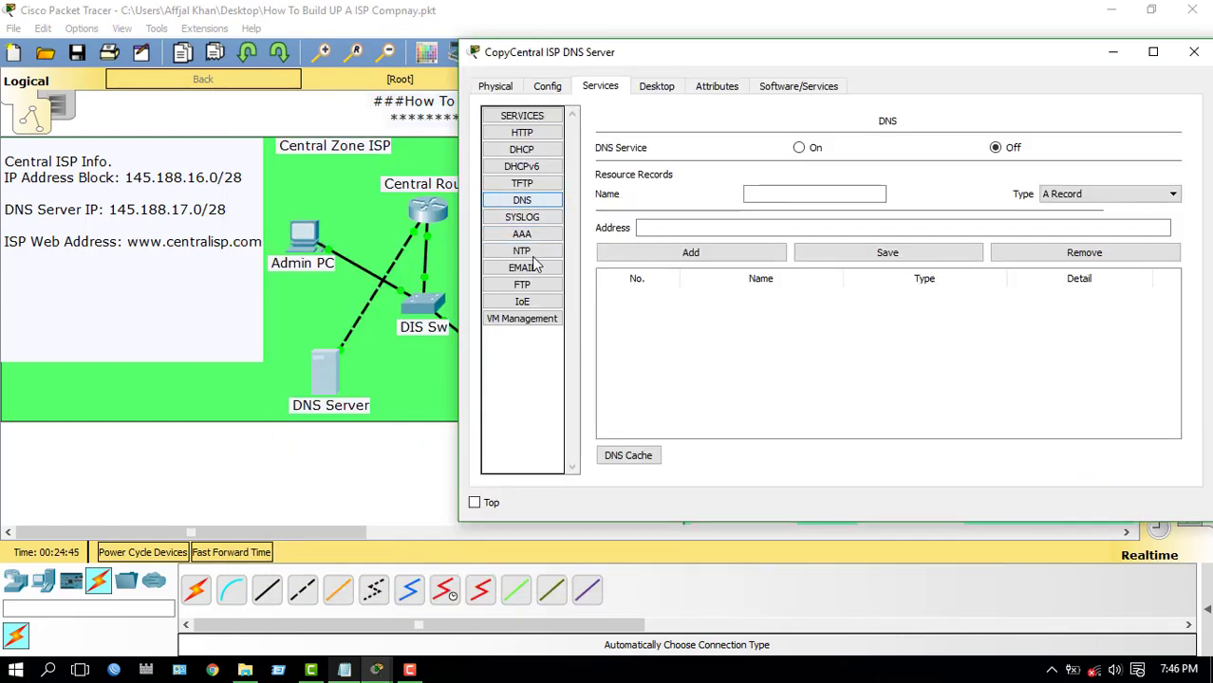
left_click(800, 149)
left_click(770, 196)
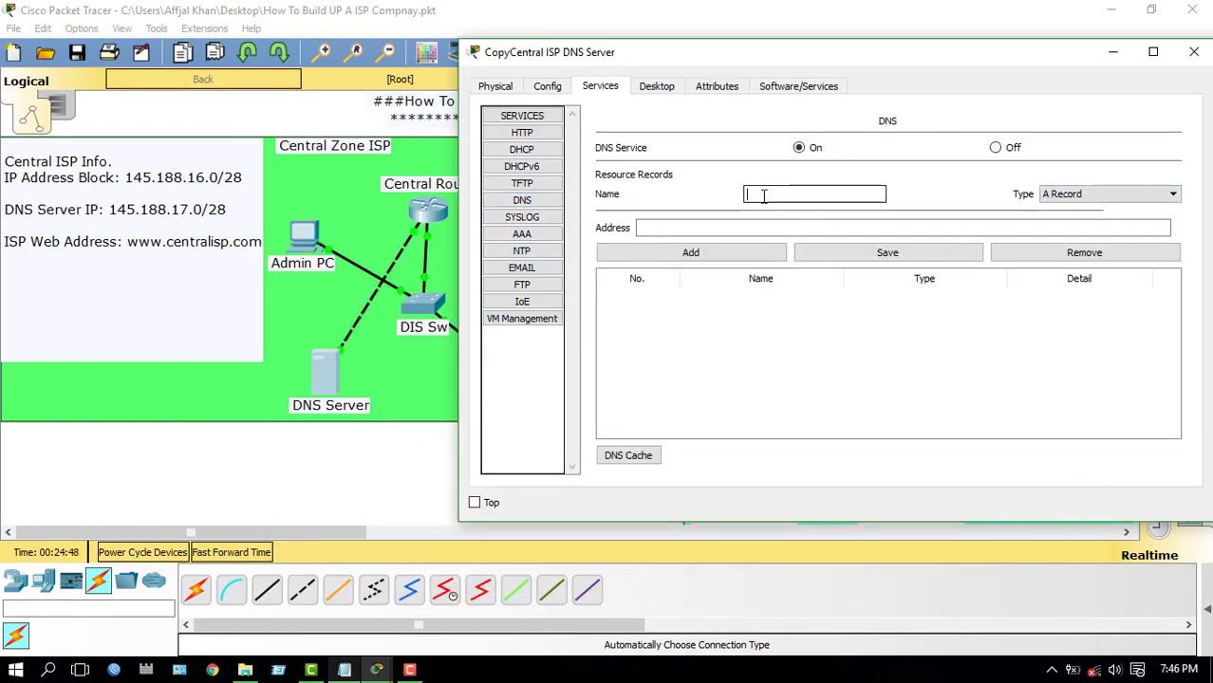
left_click_drag(726, 53, 849, 35)
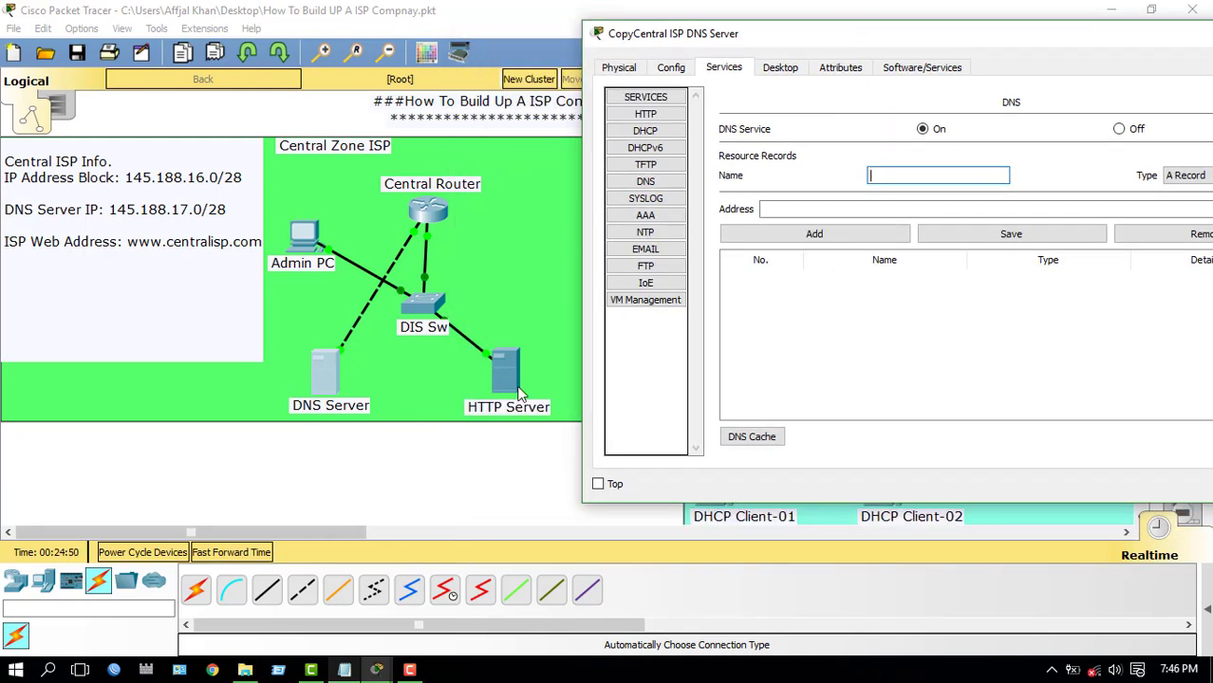
left_click(873, 176)
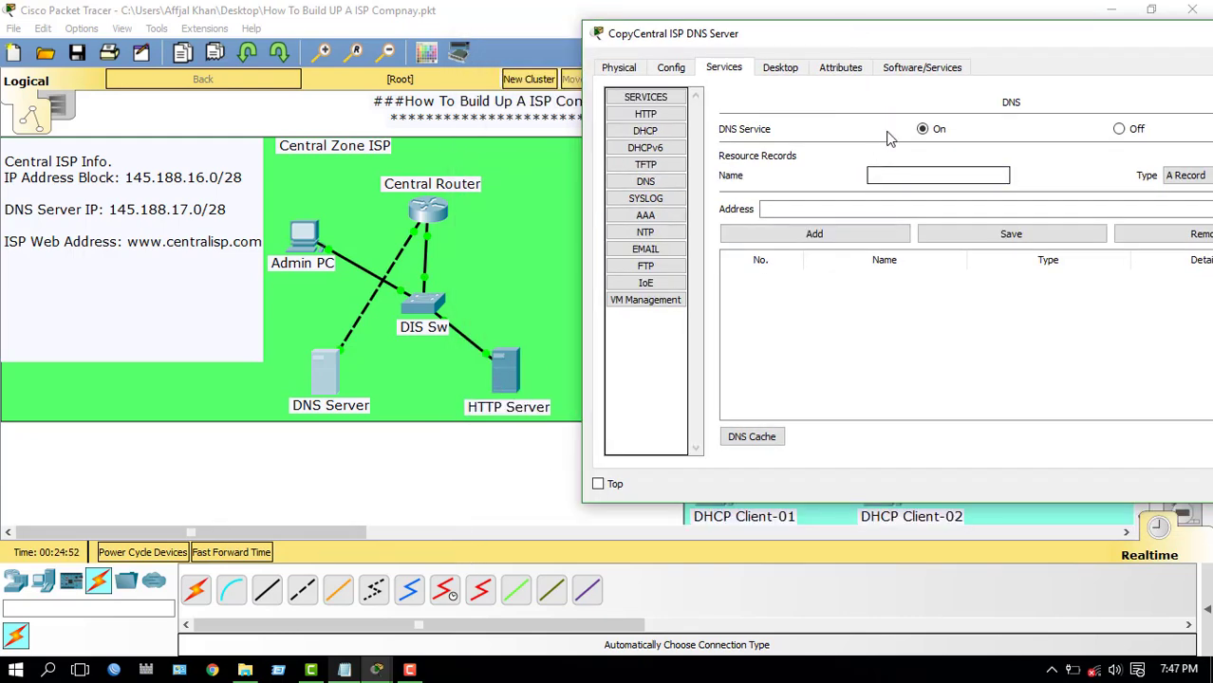
left_click_drag(889, 42, 833, 38)
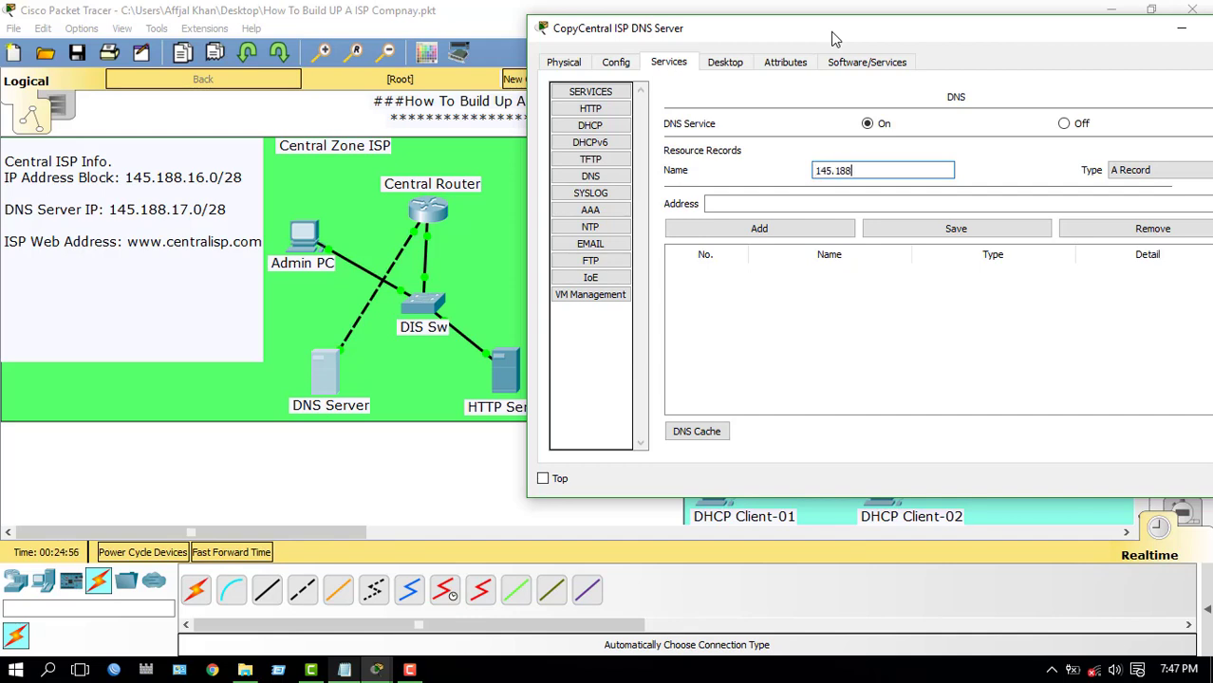
type("145.188.16.2")
left_click(805, 208)
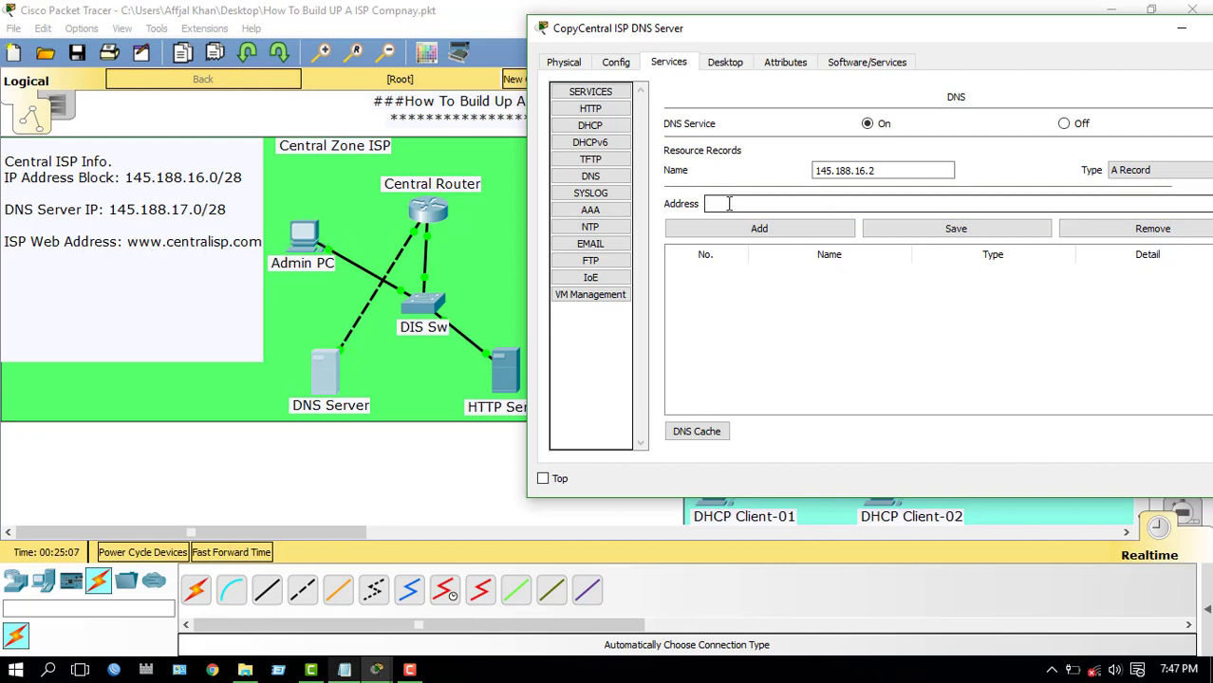
type("www.centralisp.com")
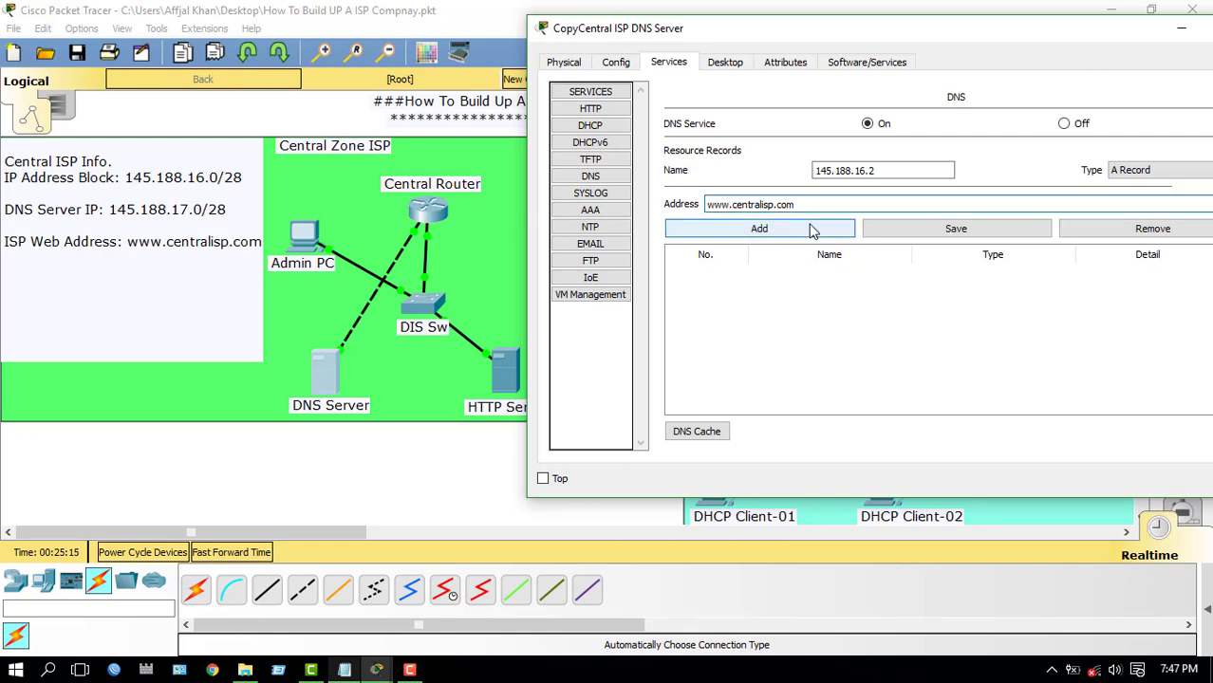
left_click(821, 230)
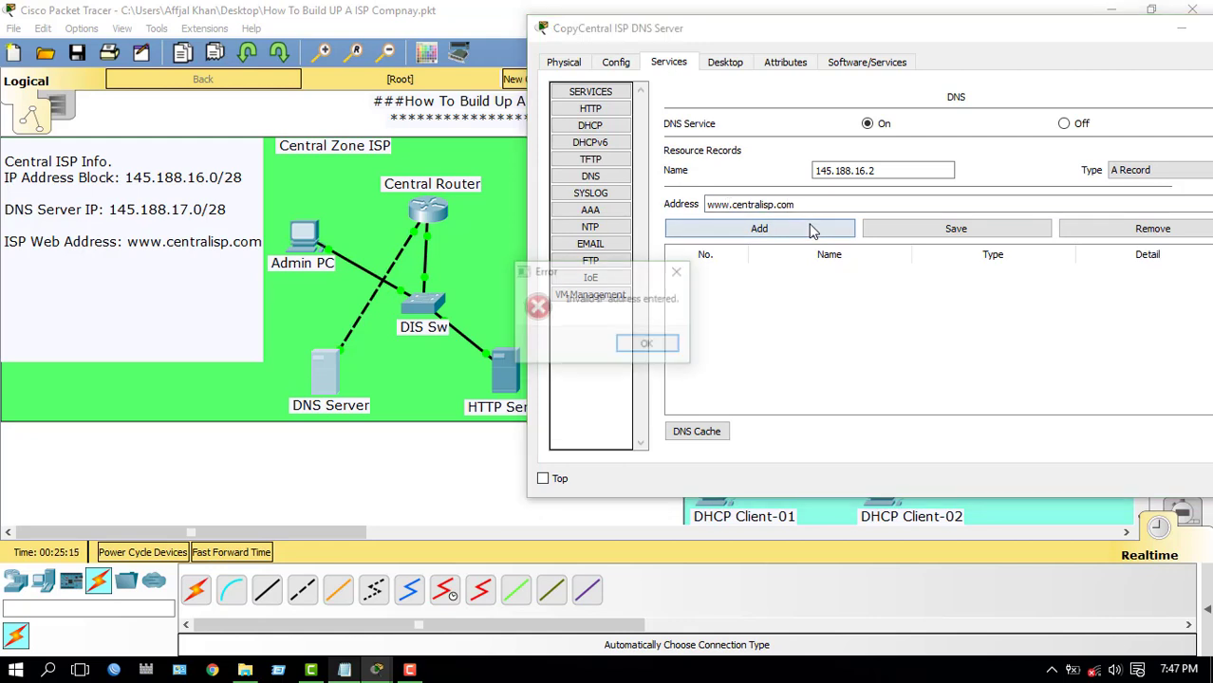
left_click(649, 346)
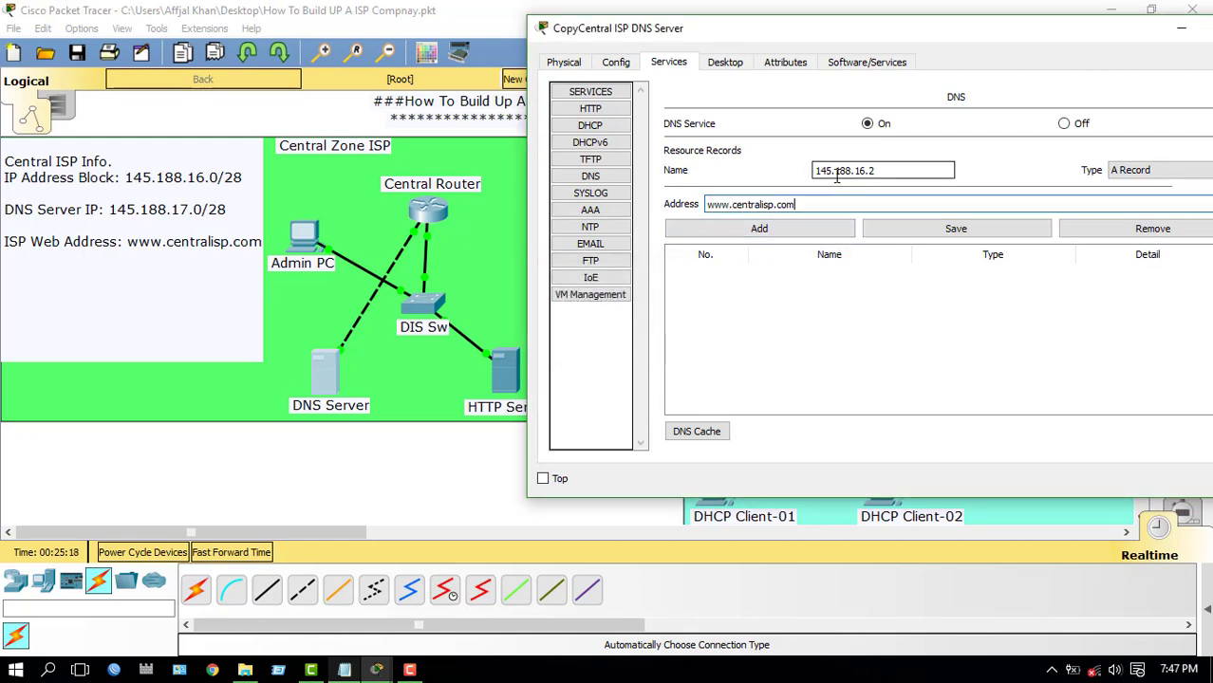
Swap the fields to name centralisp.com and address 145.188.16.2, then add the A record.
left_click_drag(893, 204, 652, 221)
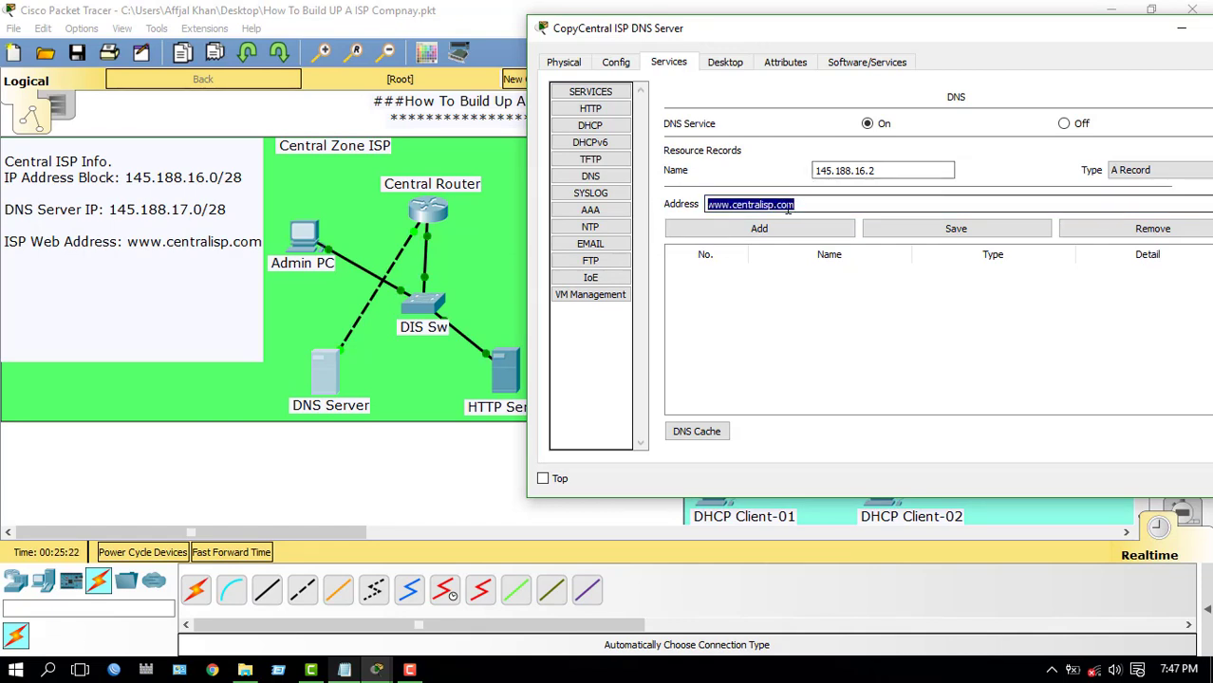
left_click(895, 170)
double_click(895, 169)
key("ctrl+c")
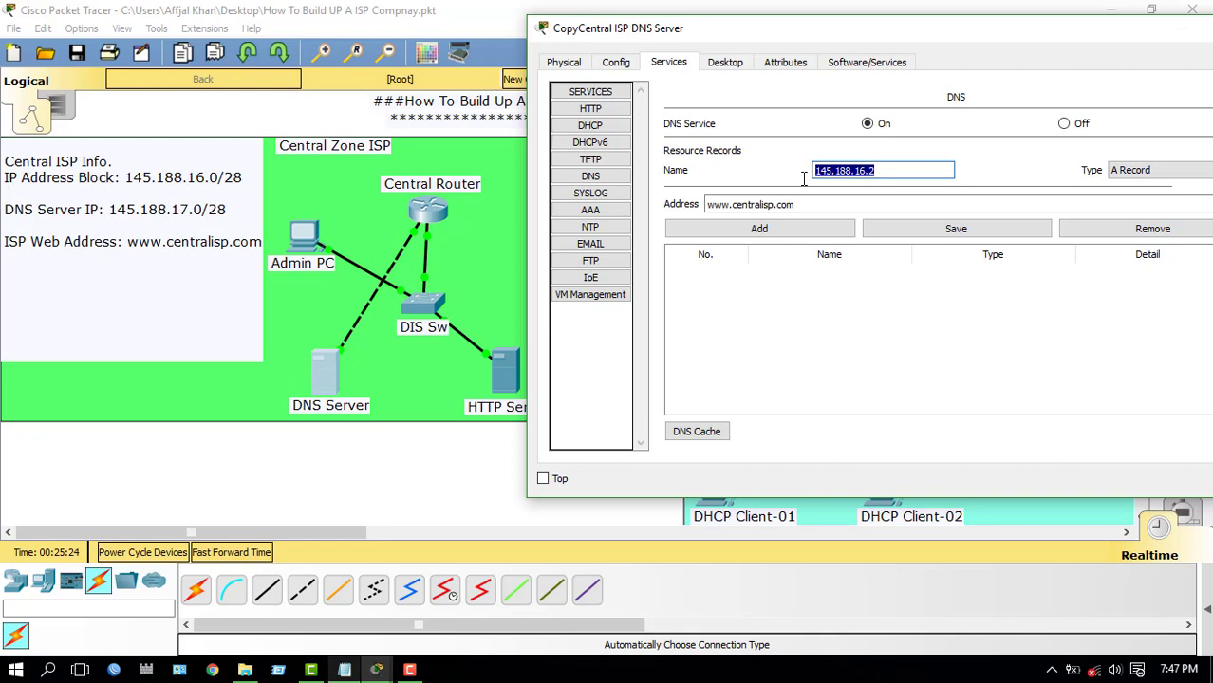
key("BackSpace")
left_click_drag(795, 204, 706, 205)
key("ctrl+v")
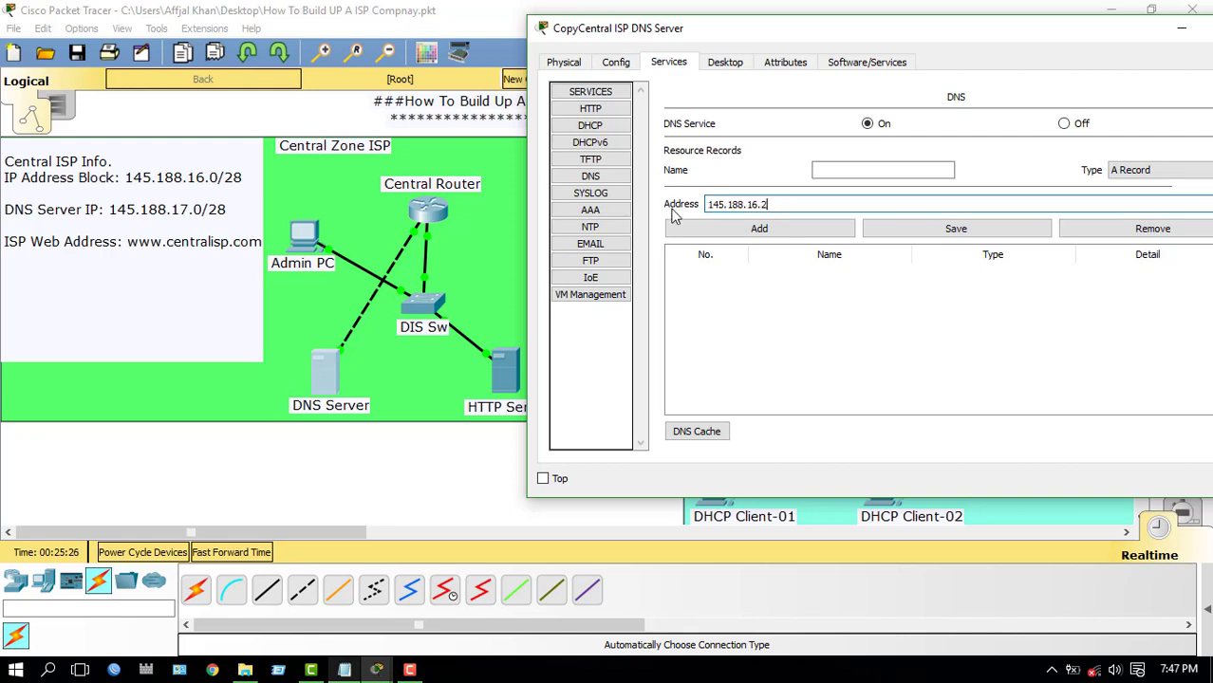
left_click(833, 170)
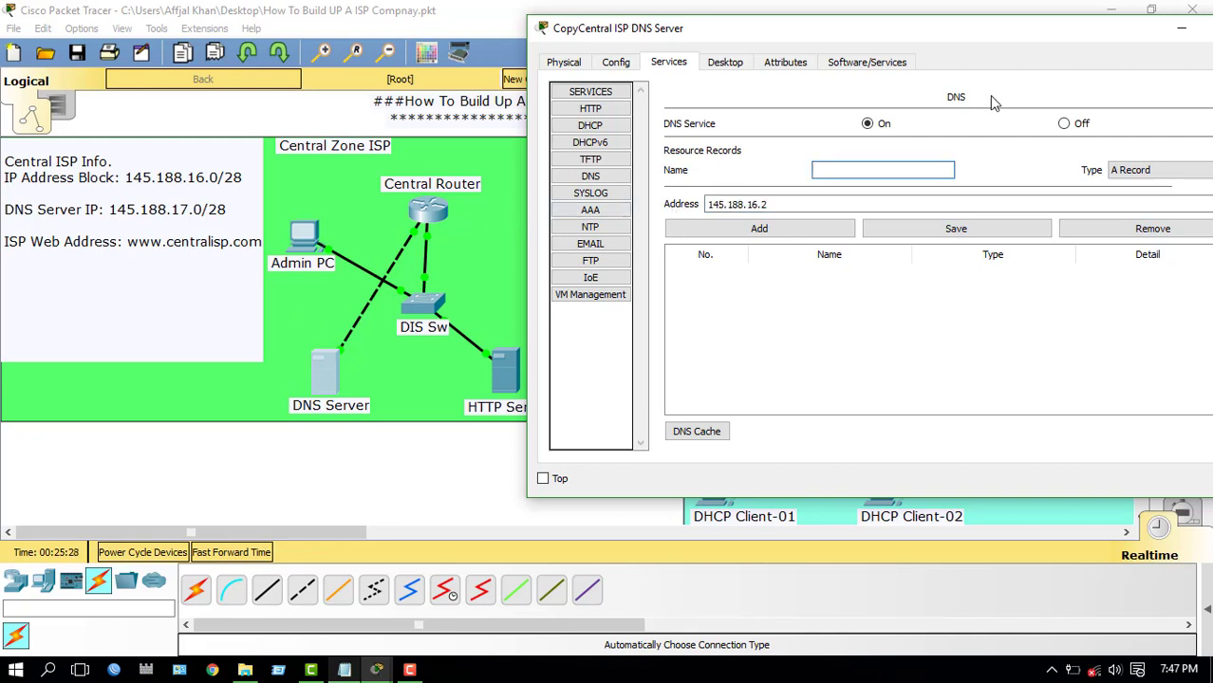
type("www")
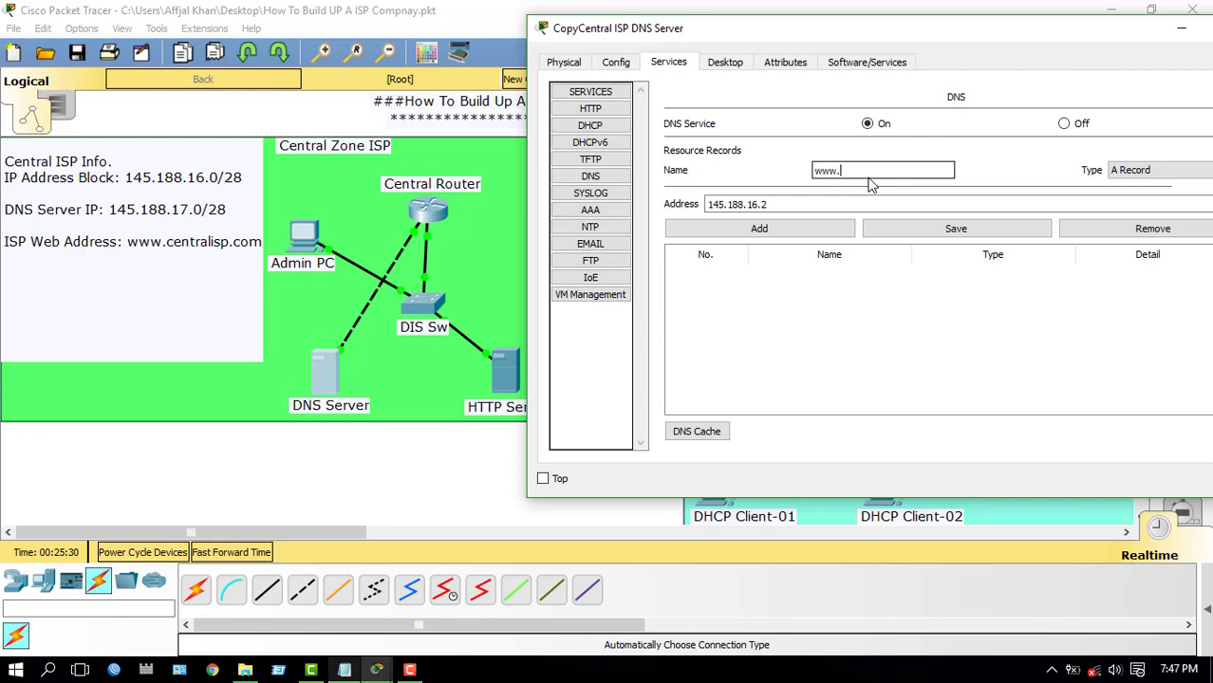
type(".cen")
type("tralis")
key("BackSpace")
key("BackSpace")
key("BackSpace")
key("BackSpace")
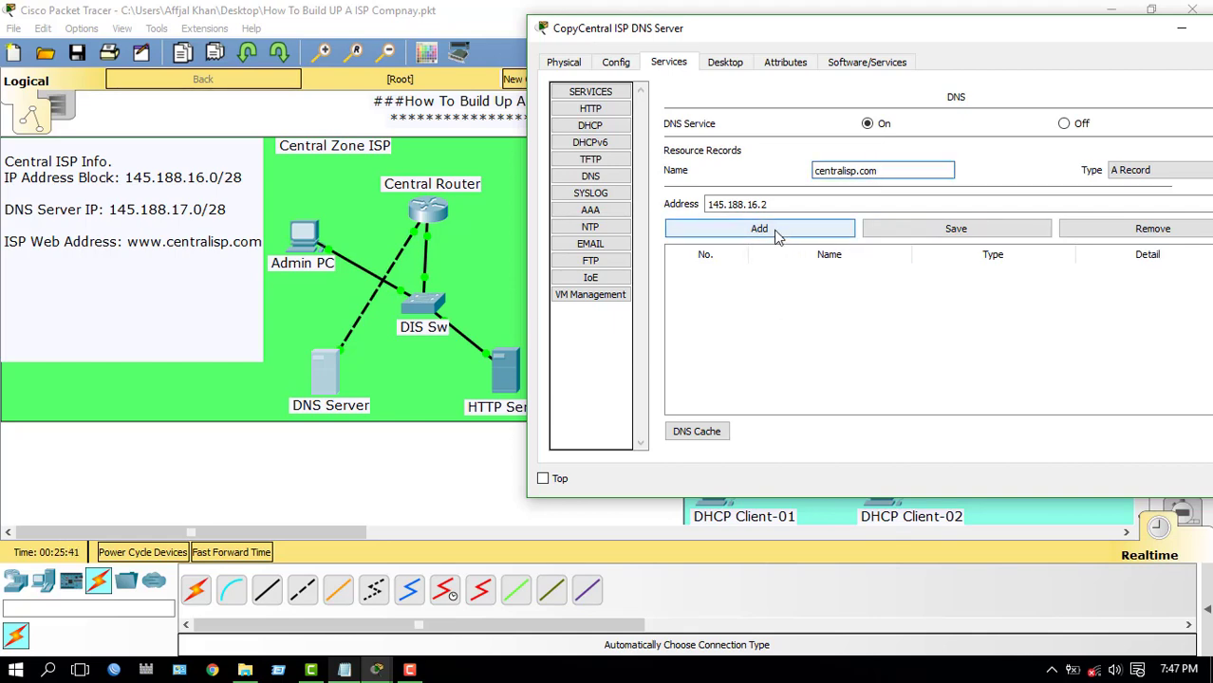
left_click(776, 234)
left_click(795, 284)
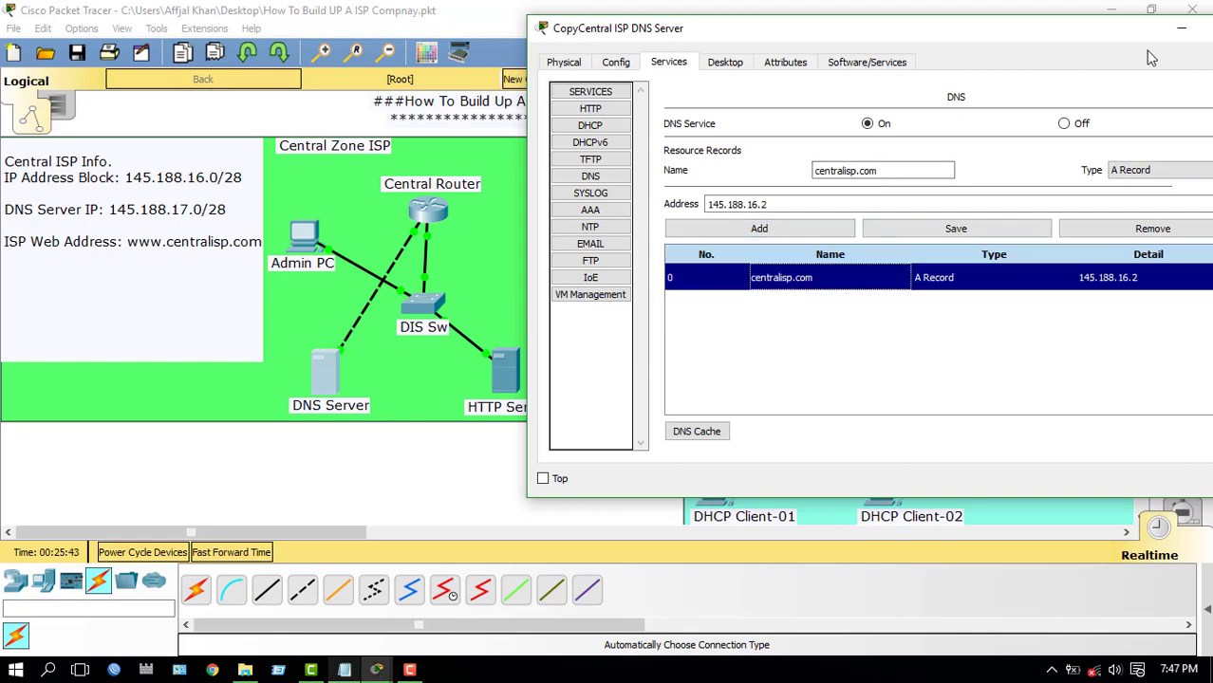
left_click_drag(1139, 28, 901, 20)
Load centralisp.com in the Admin PC's web browser to confirm the welcome page appears.
left_click(997, 11)
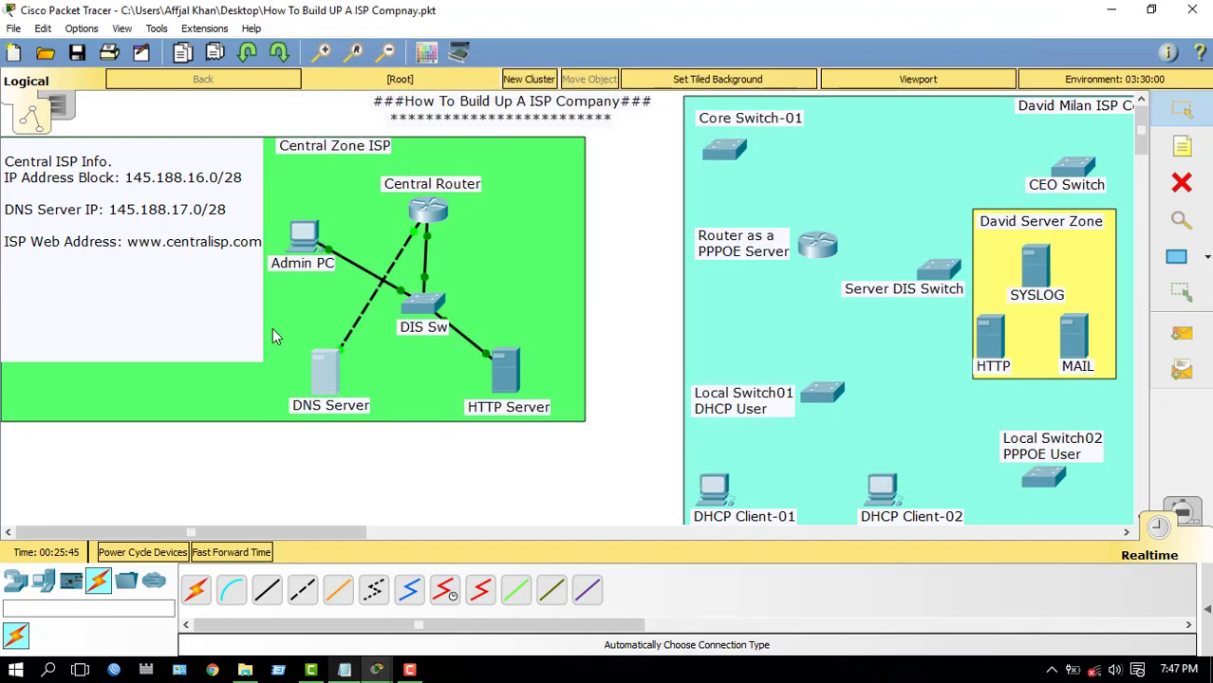
left_click(302, 245)
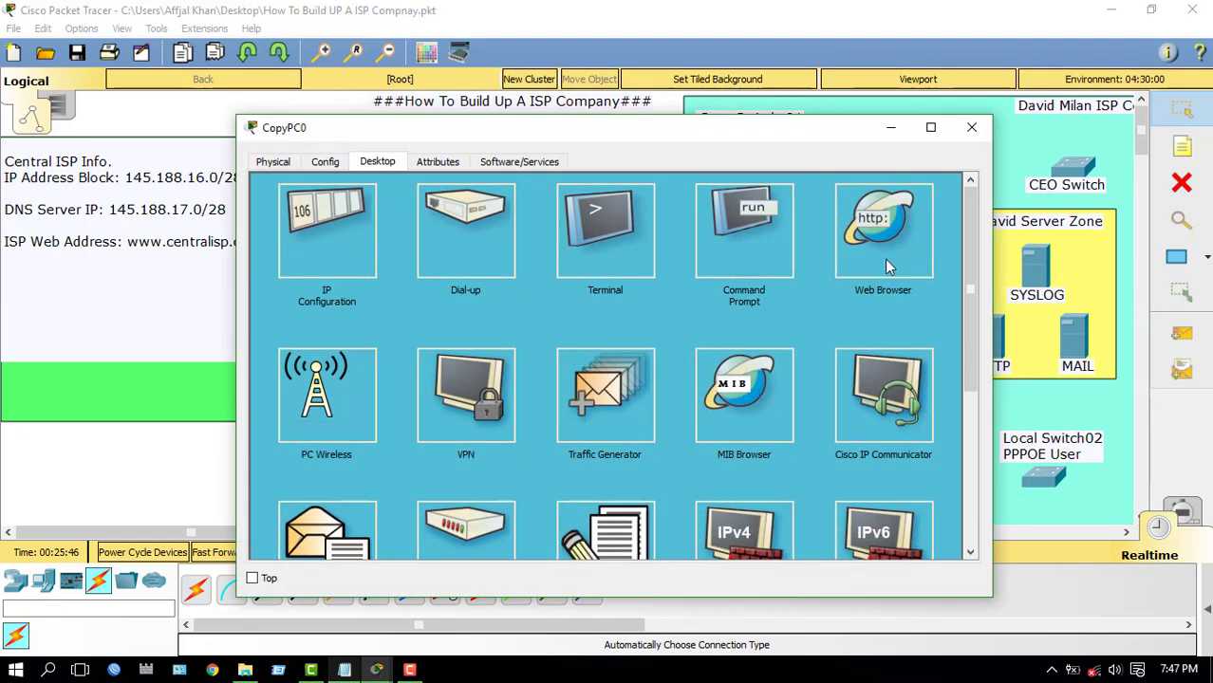
left_click(887, 265)
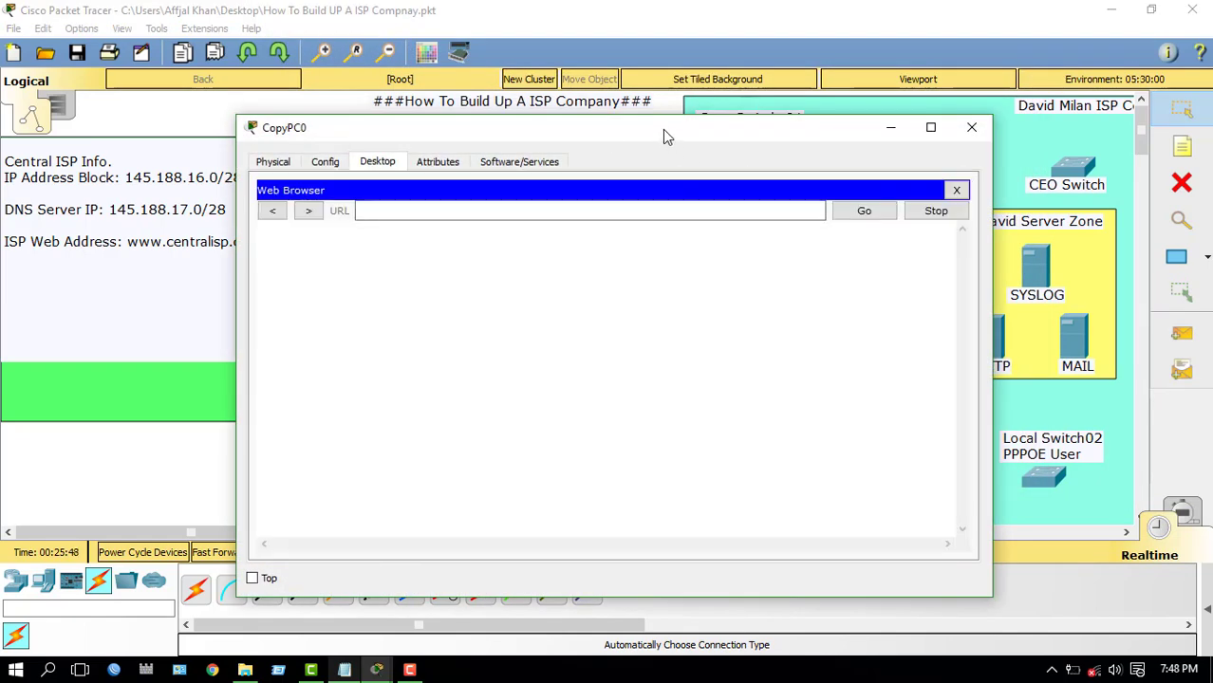
left_click_drag(663, 129, 761, 78)
left_click(559, 160)
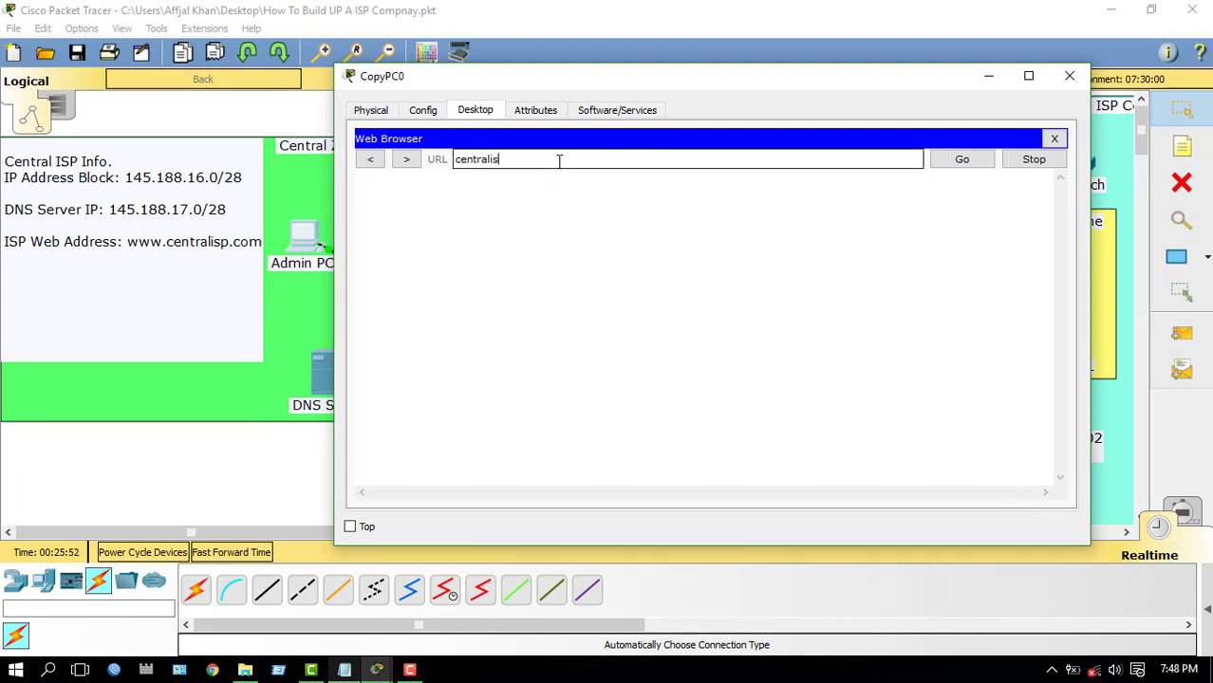
type("centralisp.com")
key("Return")
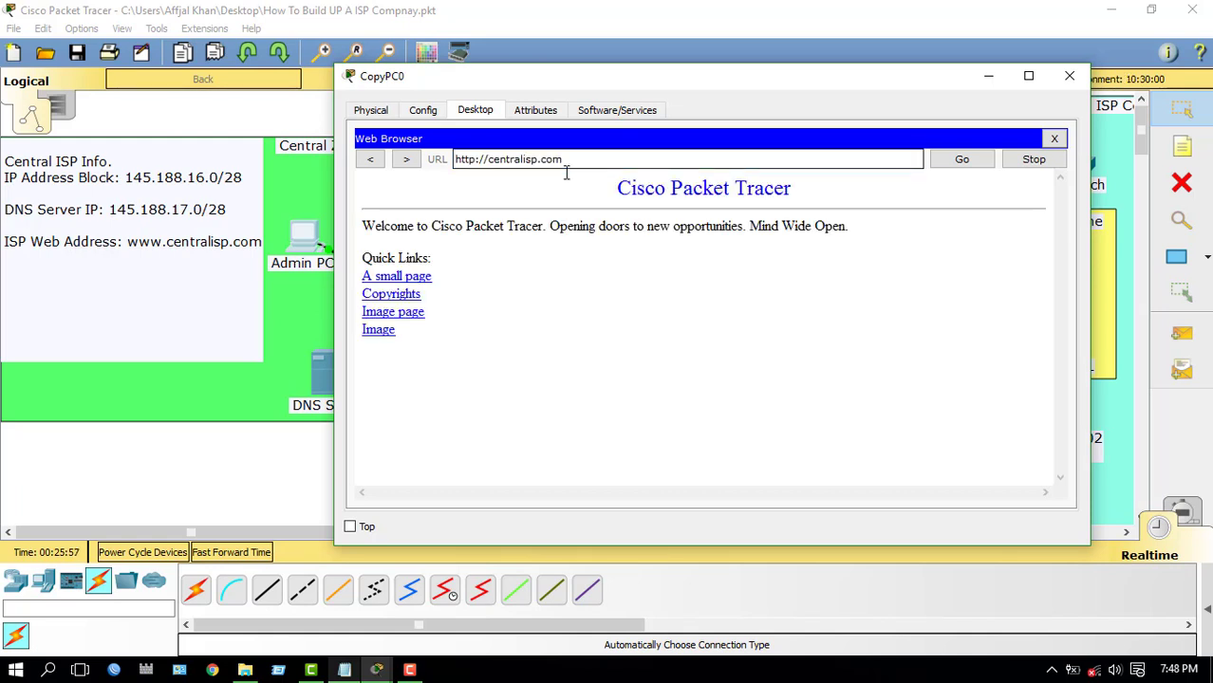
triple_click(574, 159)
Telnet from the Admin PC to 145.188.16.1, enter enable and configure terminal, then exit twice.
left_click(1052, 140)
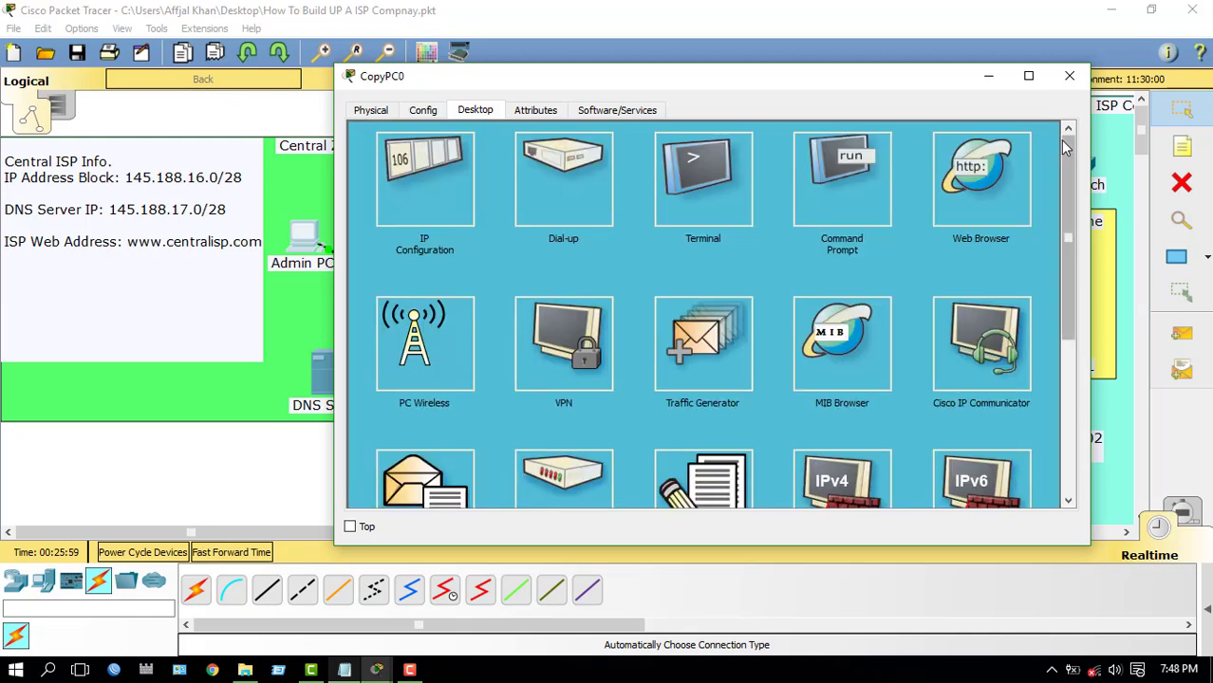
left_click(862, 202)
type("telnet 145.188.16.1")
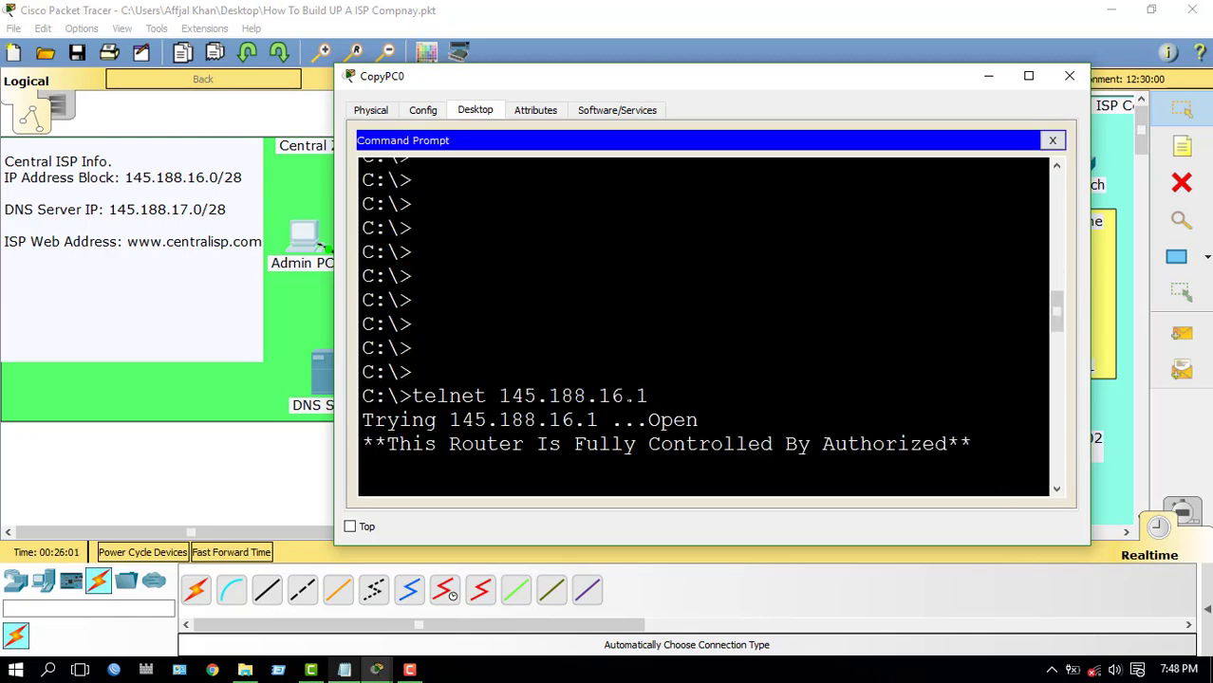
key("Return")
key("Return")
key("Return")
key("Return")
key("Return")
key("Return")
key("Return")
key("Return")
key("Return")
type("en")
key("Tab")
key("Return")
key("Return")
key("Return")
key("Return")
key("Return")
type("conf")
key("Tab")
type("t")
key("Tab")
key("Return")
key("Return")
key("Return")
key("Return")
key("Return")
key("Return")
key("Return")
key("Return")
key("Return")
key("Return")
key("Return")
key("Return")
key("Return")
key("Return")
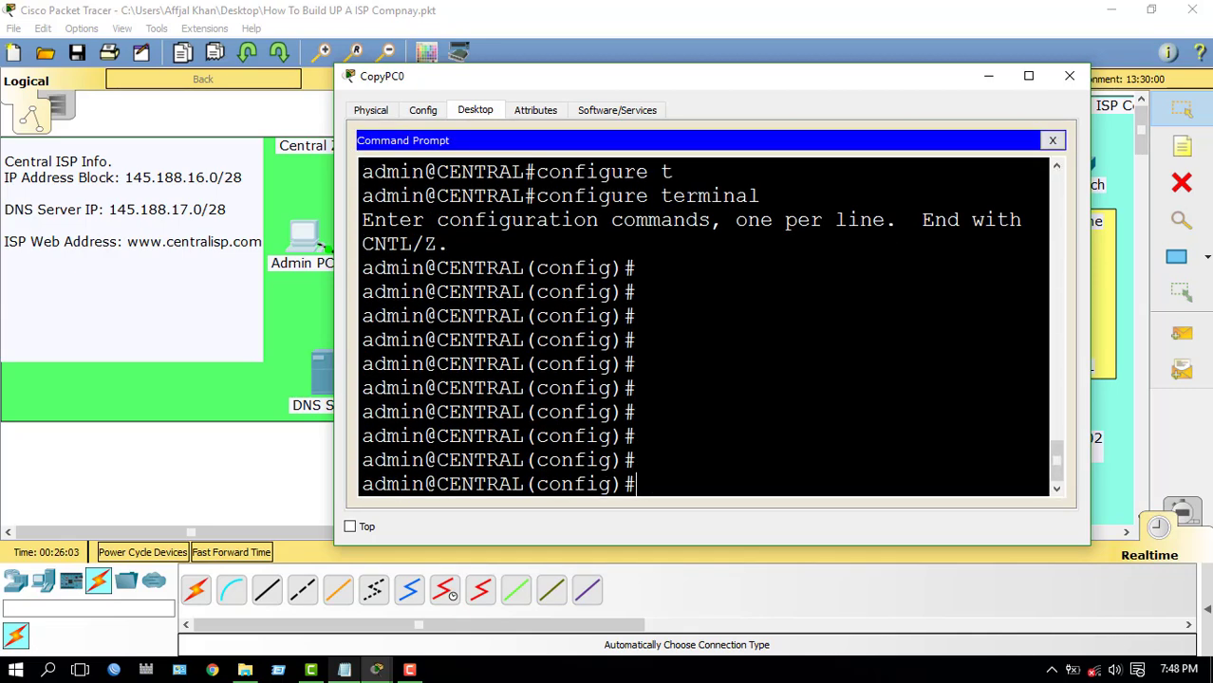
type("ex")
key("Return")
key("Return")
key("Return")
key("Return")
key("Return")
type("ex")
key("Return")
key("Return")
key("Return")
key("Return")
key("Return")
key("Return")
key("Return")
key("Return")
key("Return")
key("Return")
key("Return")
key("Return")
key("Return")
key("Return")
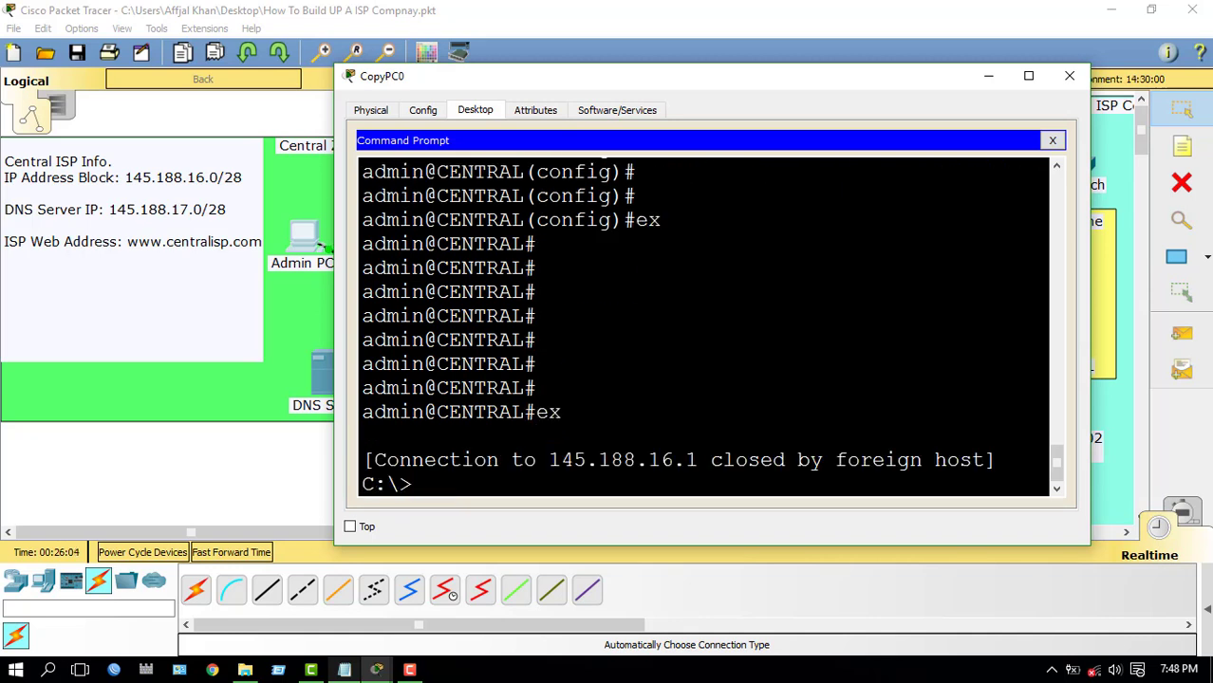
Ping centralisp.com and check the four replies from 145.188.16.2.
type("ping c")
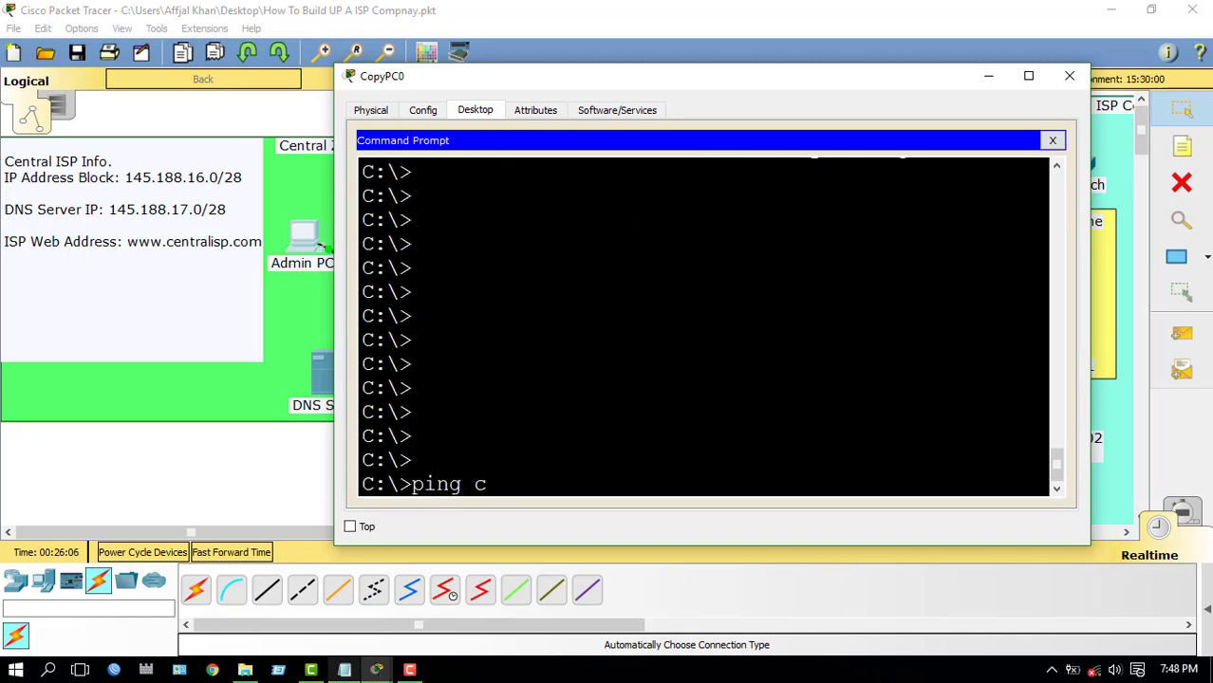
type("entralisp")
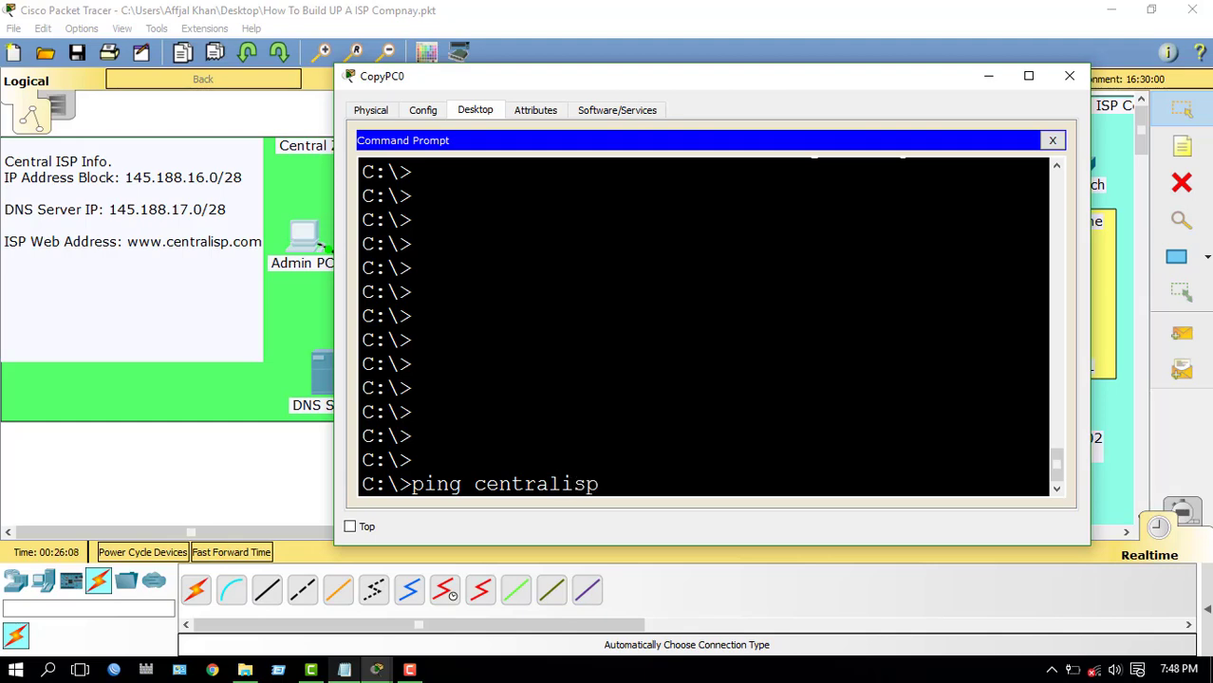
type(".com")
key("Return")
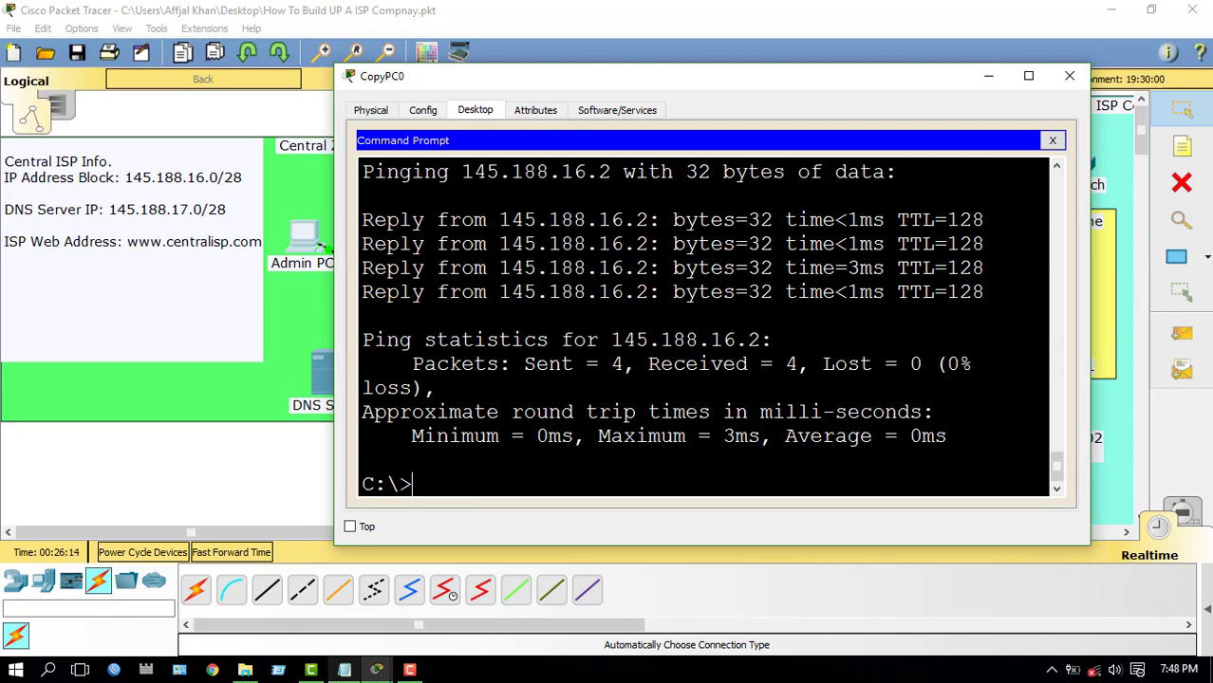
scroll(704, 327, "up", 3)
scroll(704, 327, "down", 3)
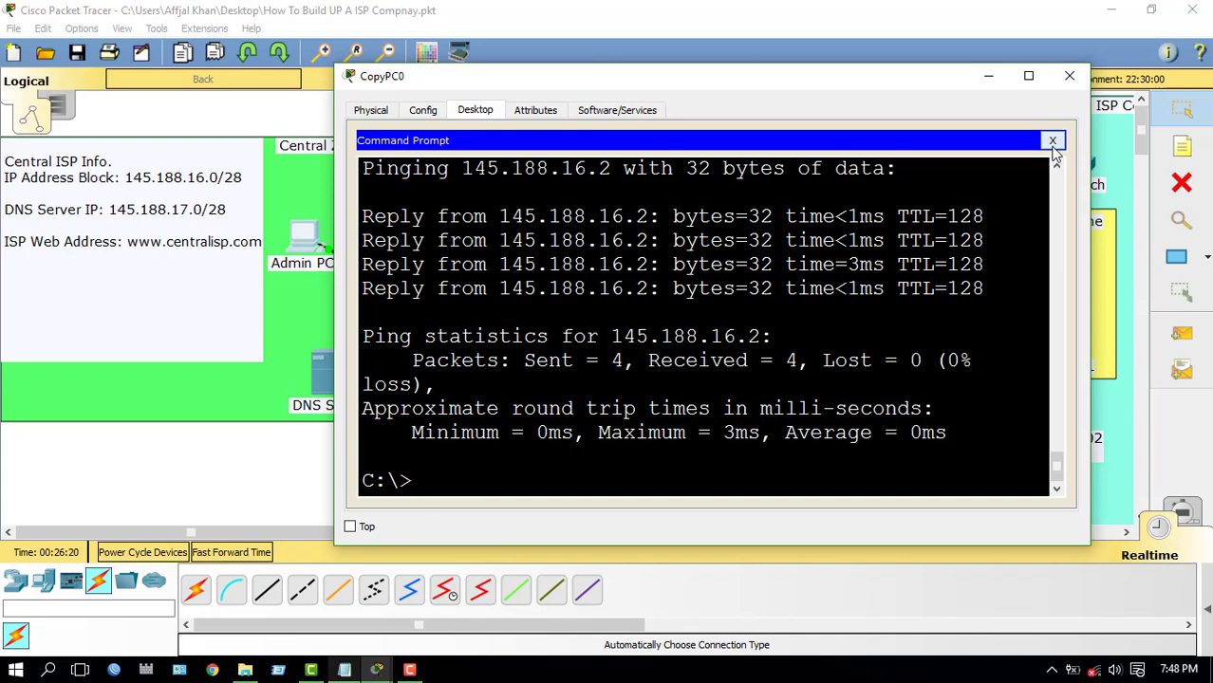
left_click(1052, 140)
Close the Admin PC window and pan across the topology to the Central Zone ISP area.
left_click(1070, 76)
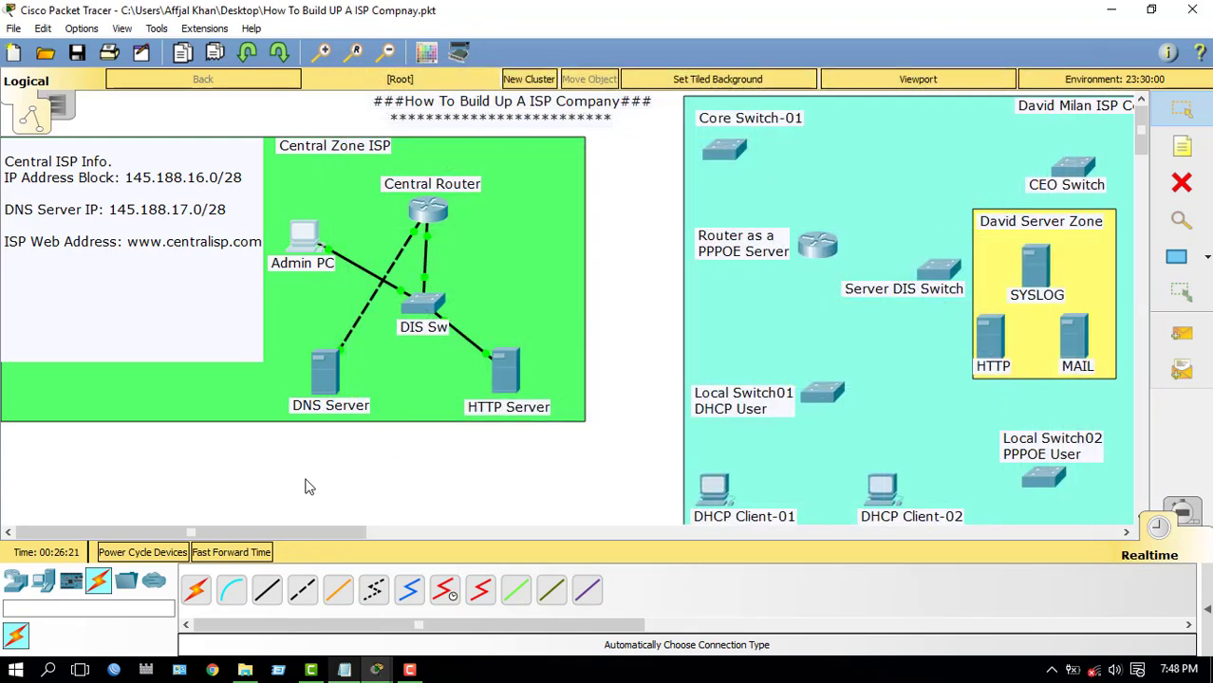
left_click_drag(269, 532, 401, 535)
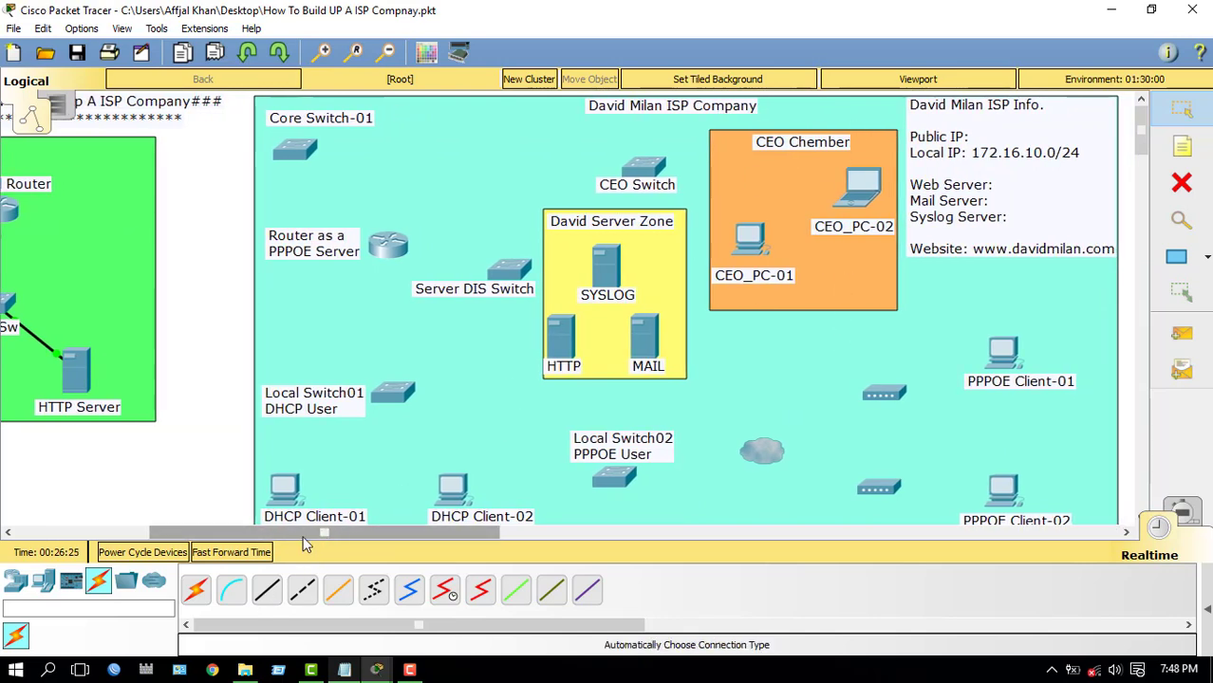
left_click_drag(325, 537, 213, 537)
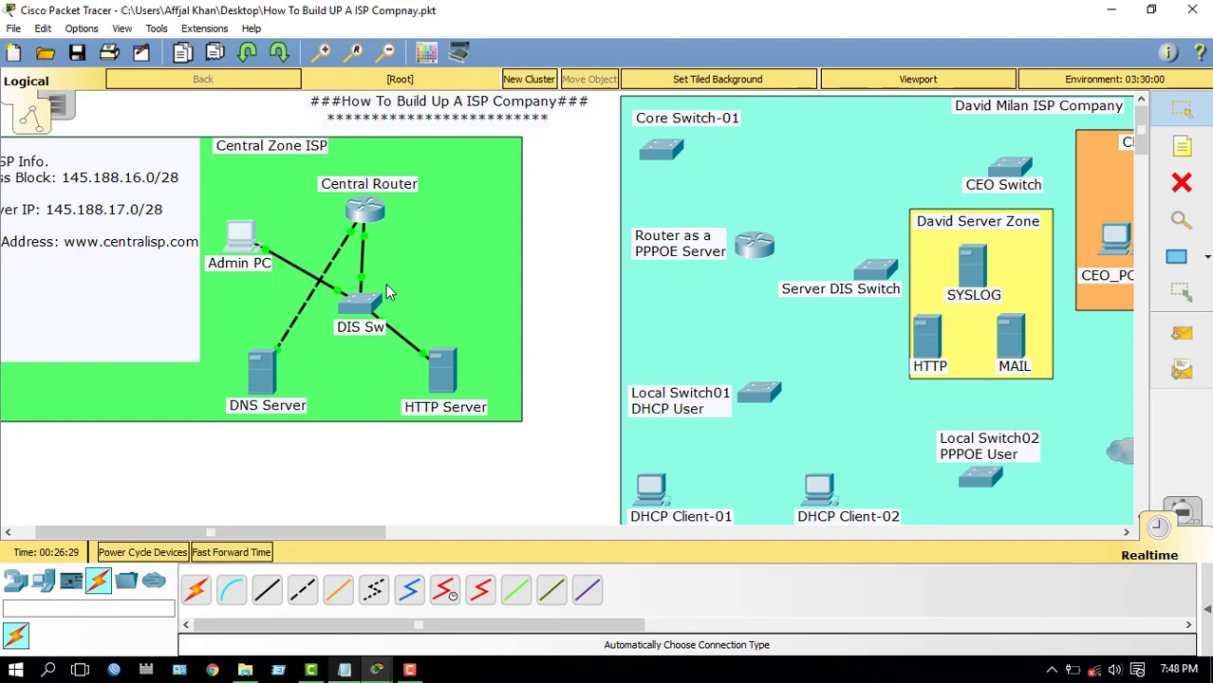
left_click_drag(329, 535, 466, 529)
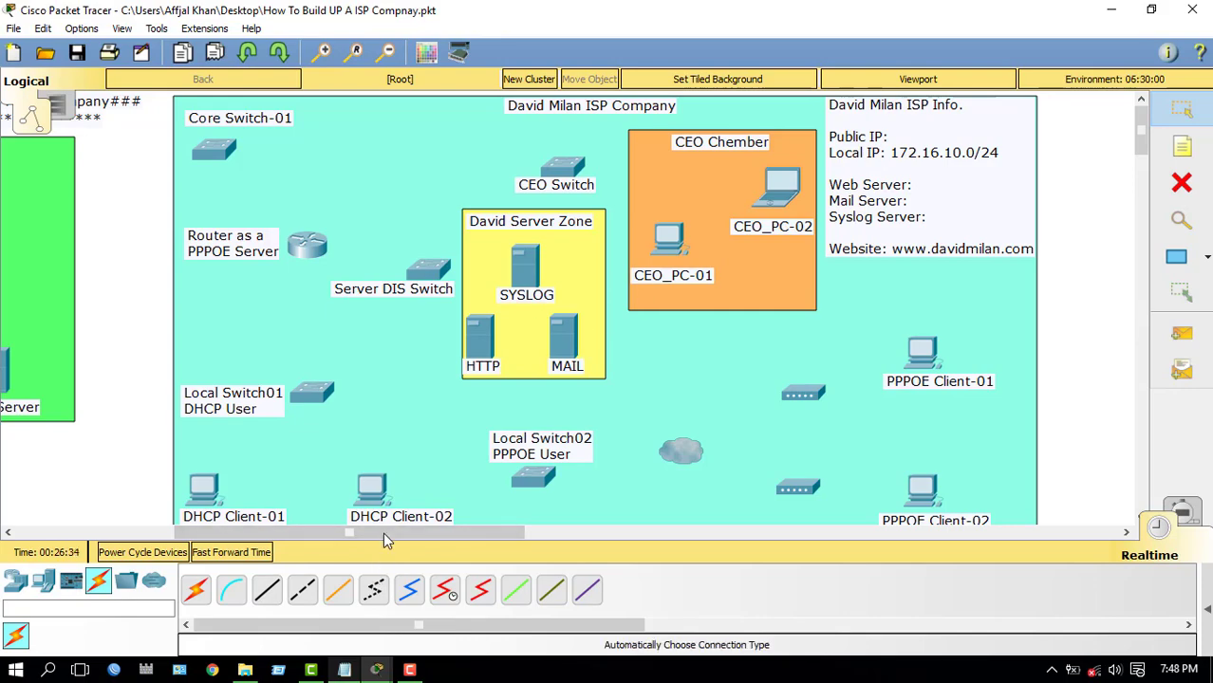
left_click_drag(314, 533, 157, 532)
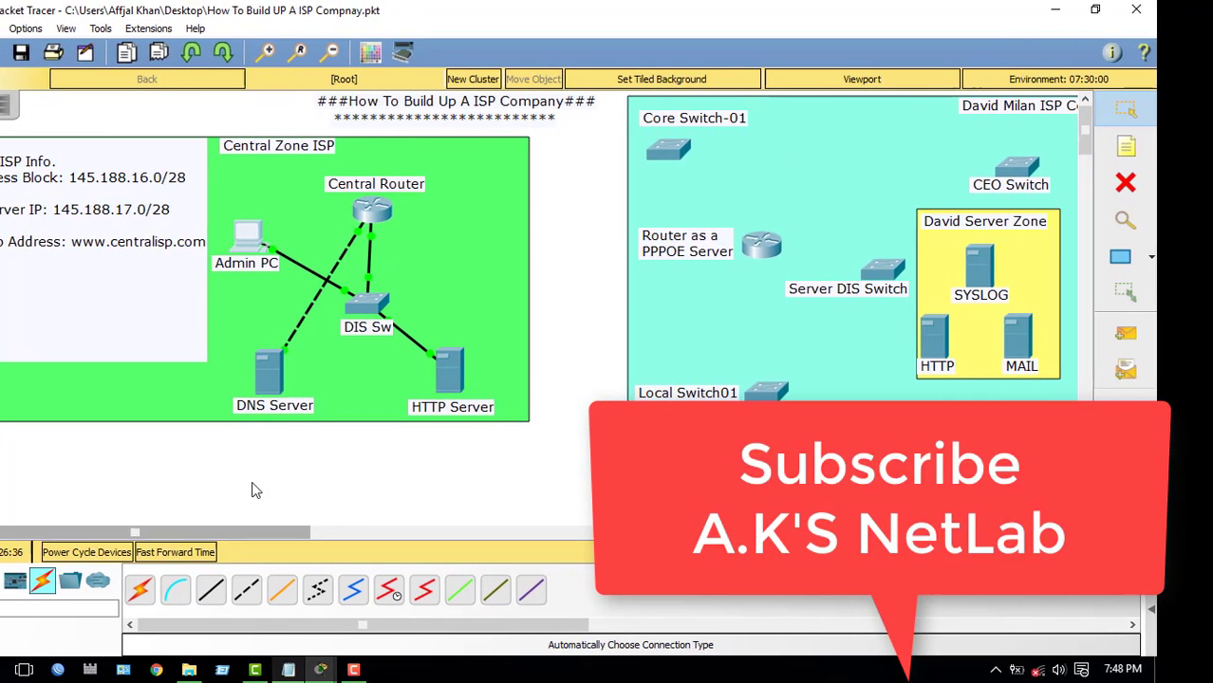